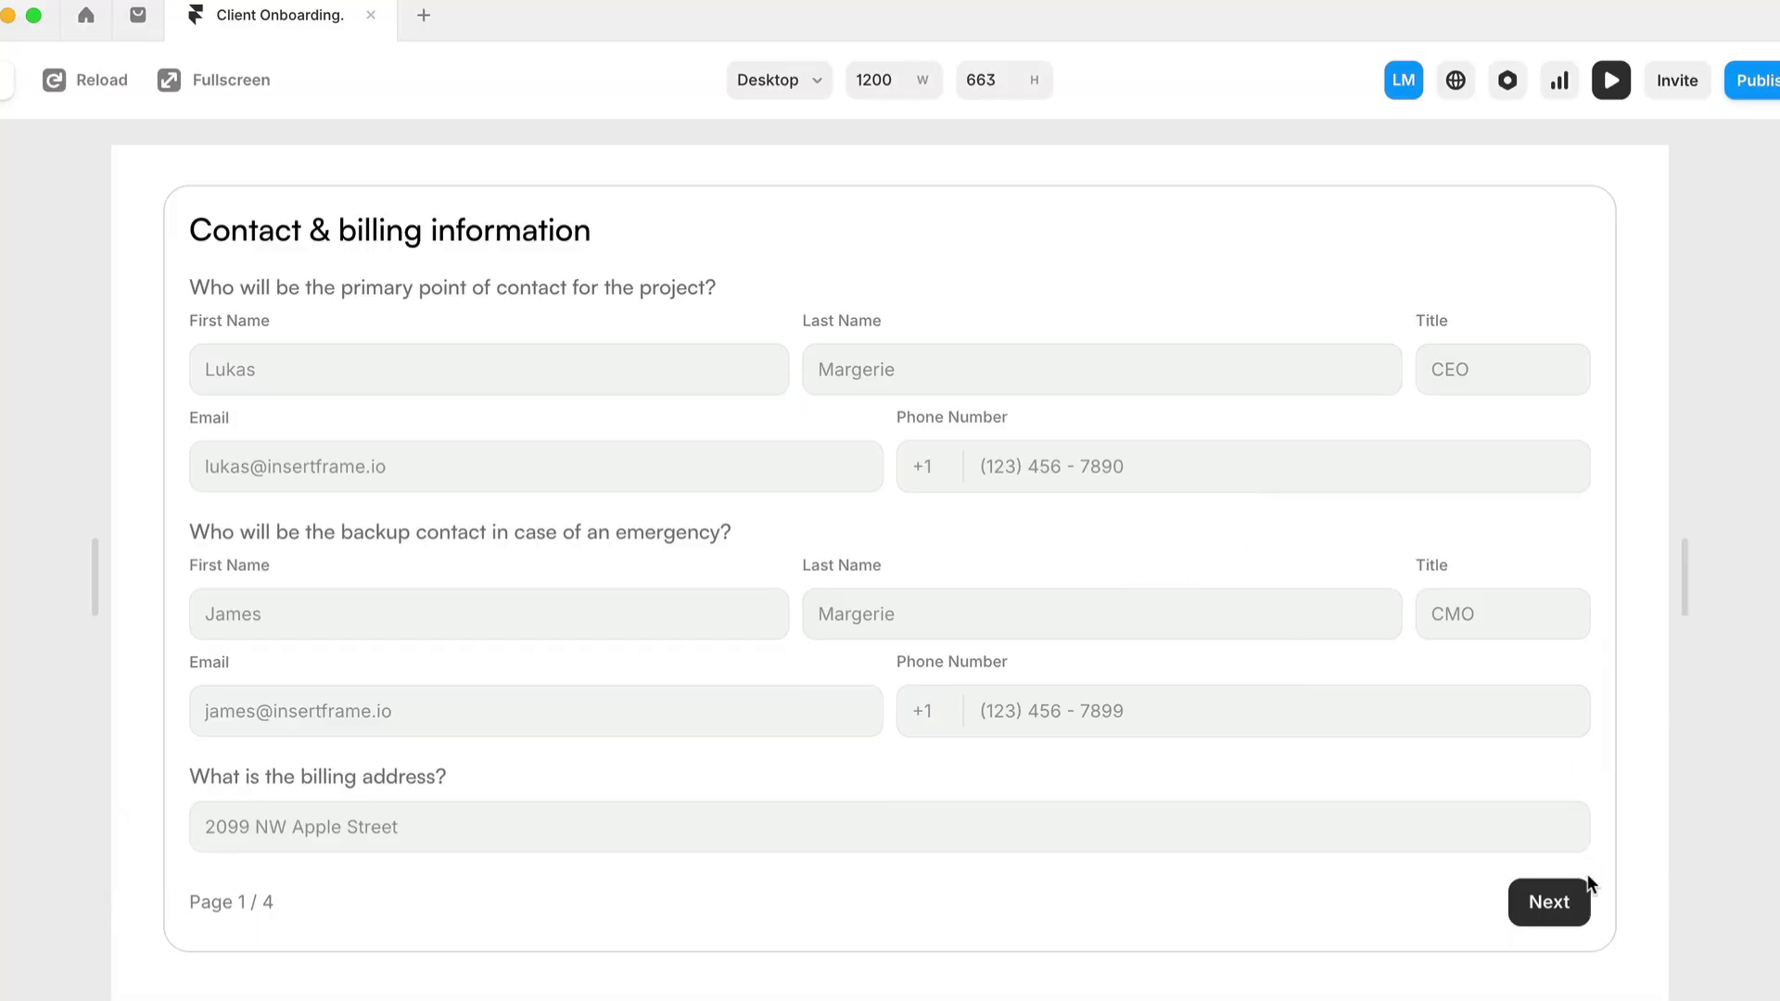
- Advance the form preview to page 2 and scroll down its questions
left_click(1558, 902)
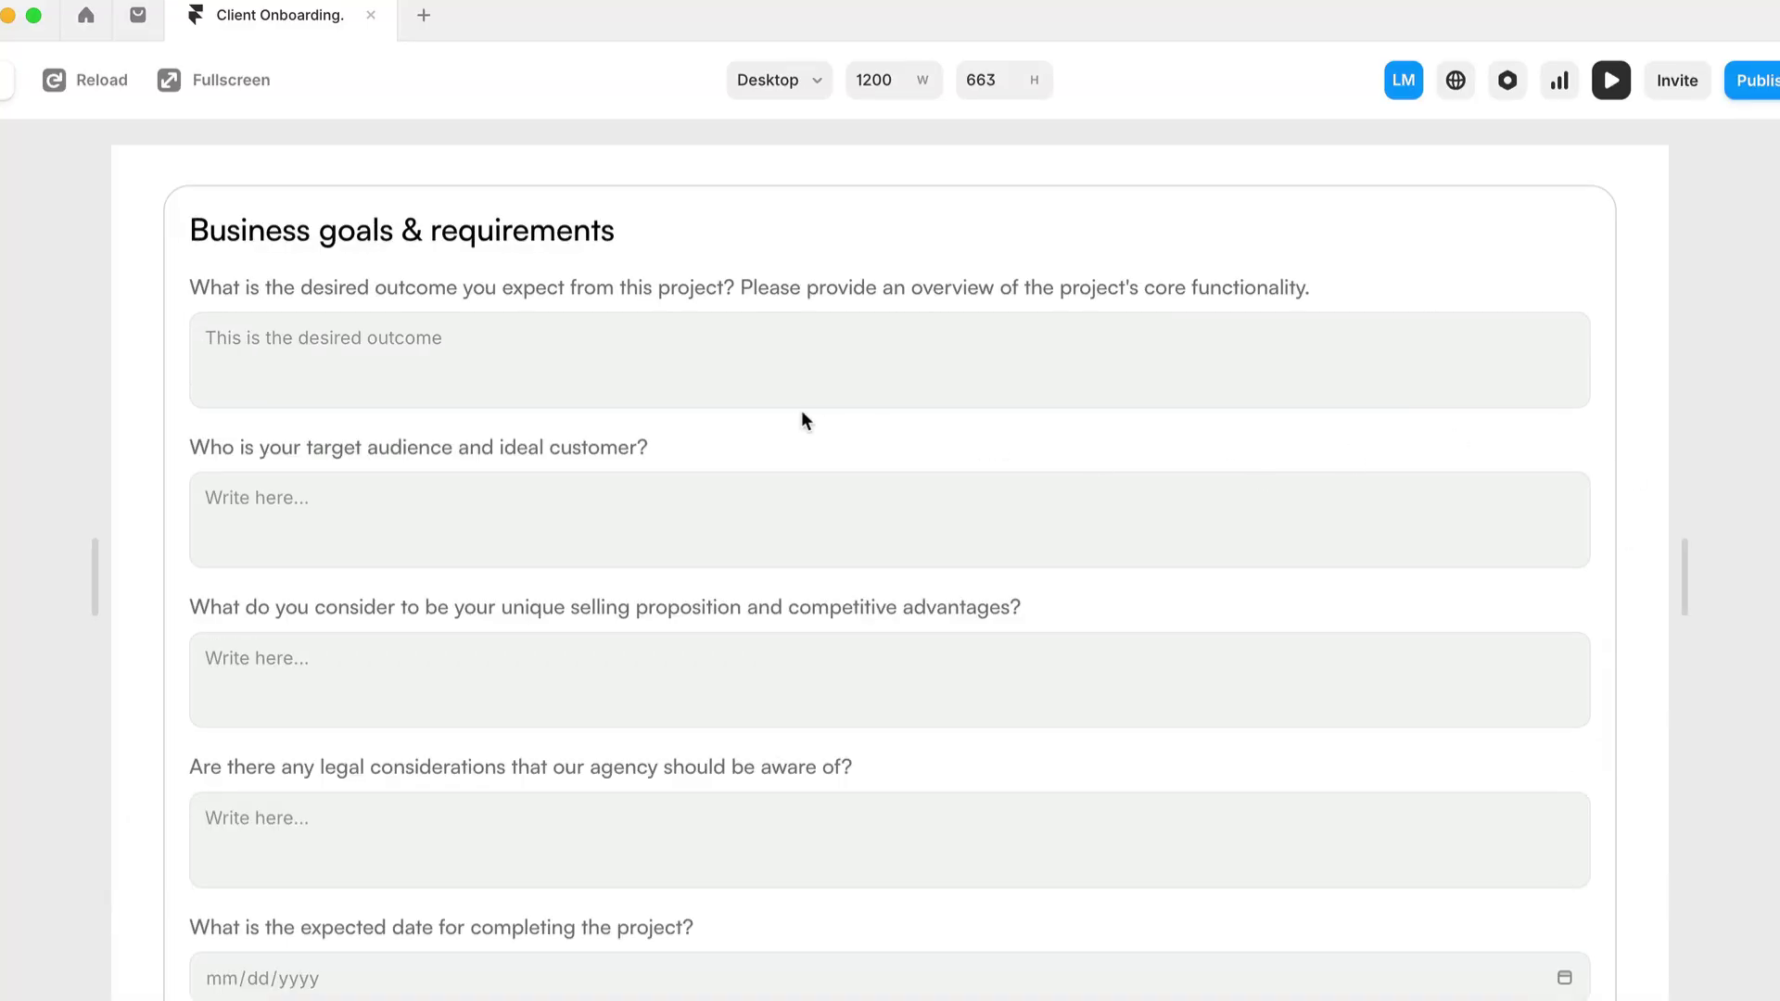
scroll(801, 410, "down", 5)
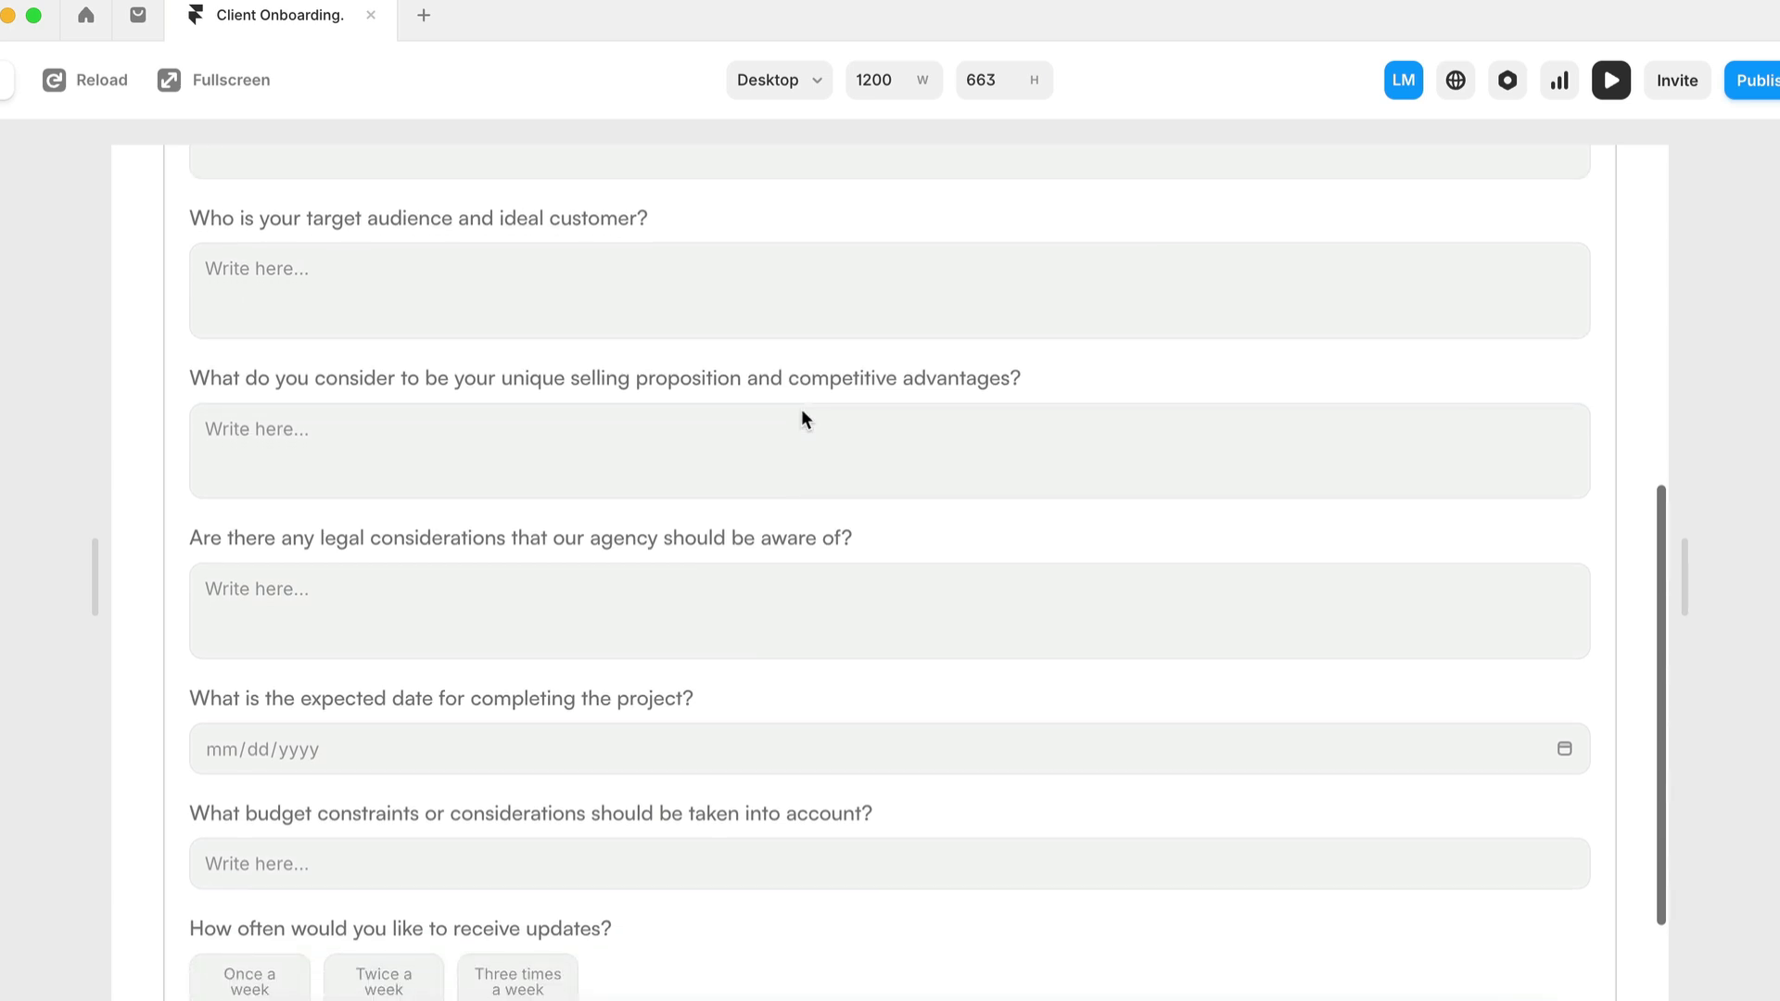
scroll(803, 414, "down", 1)
scroll(803, 414, "down", 1)
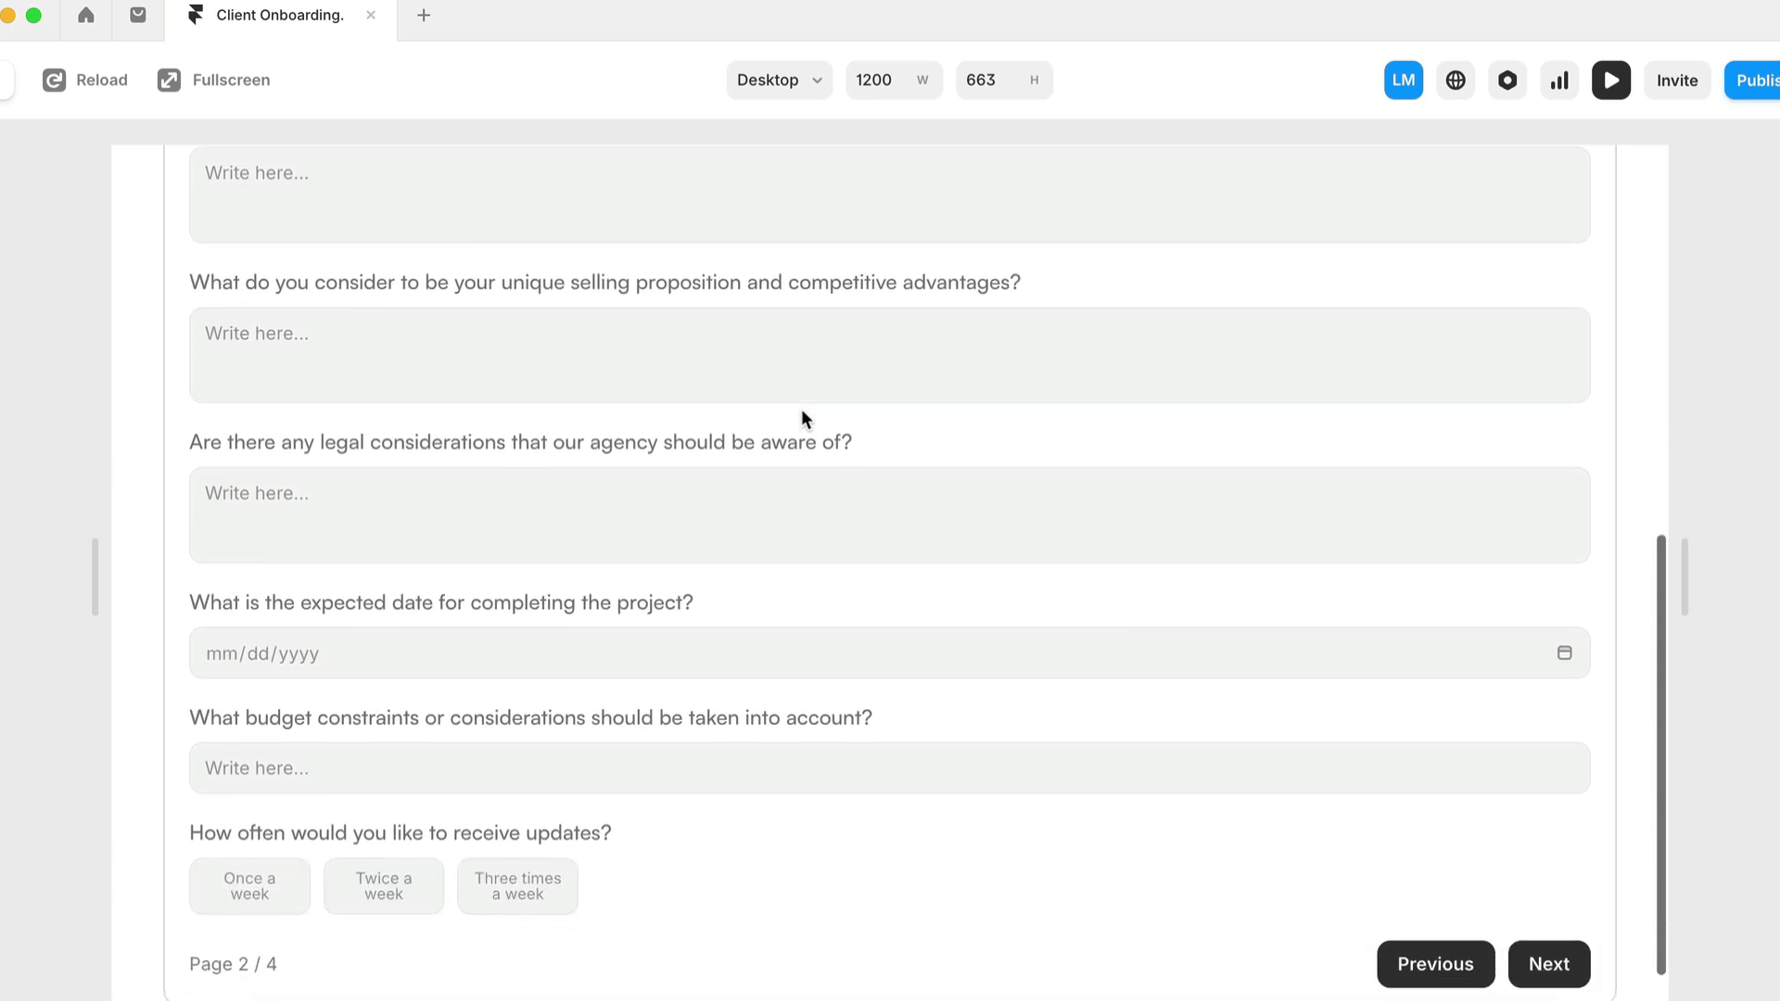
scroll(804, 419, "down", 1)
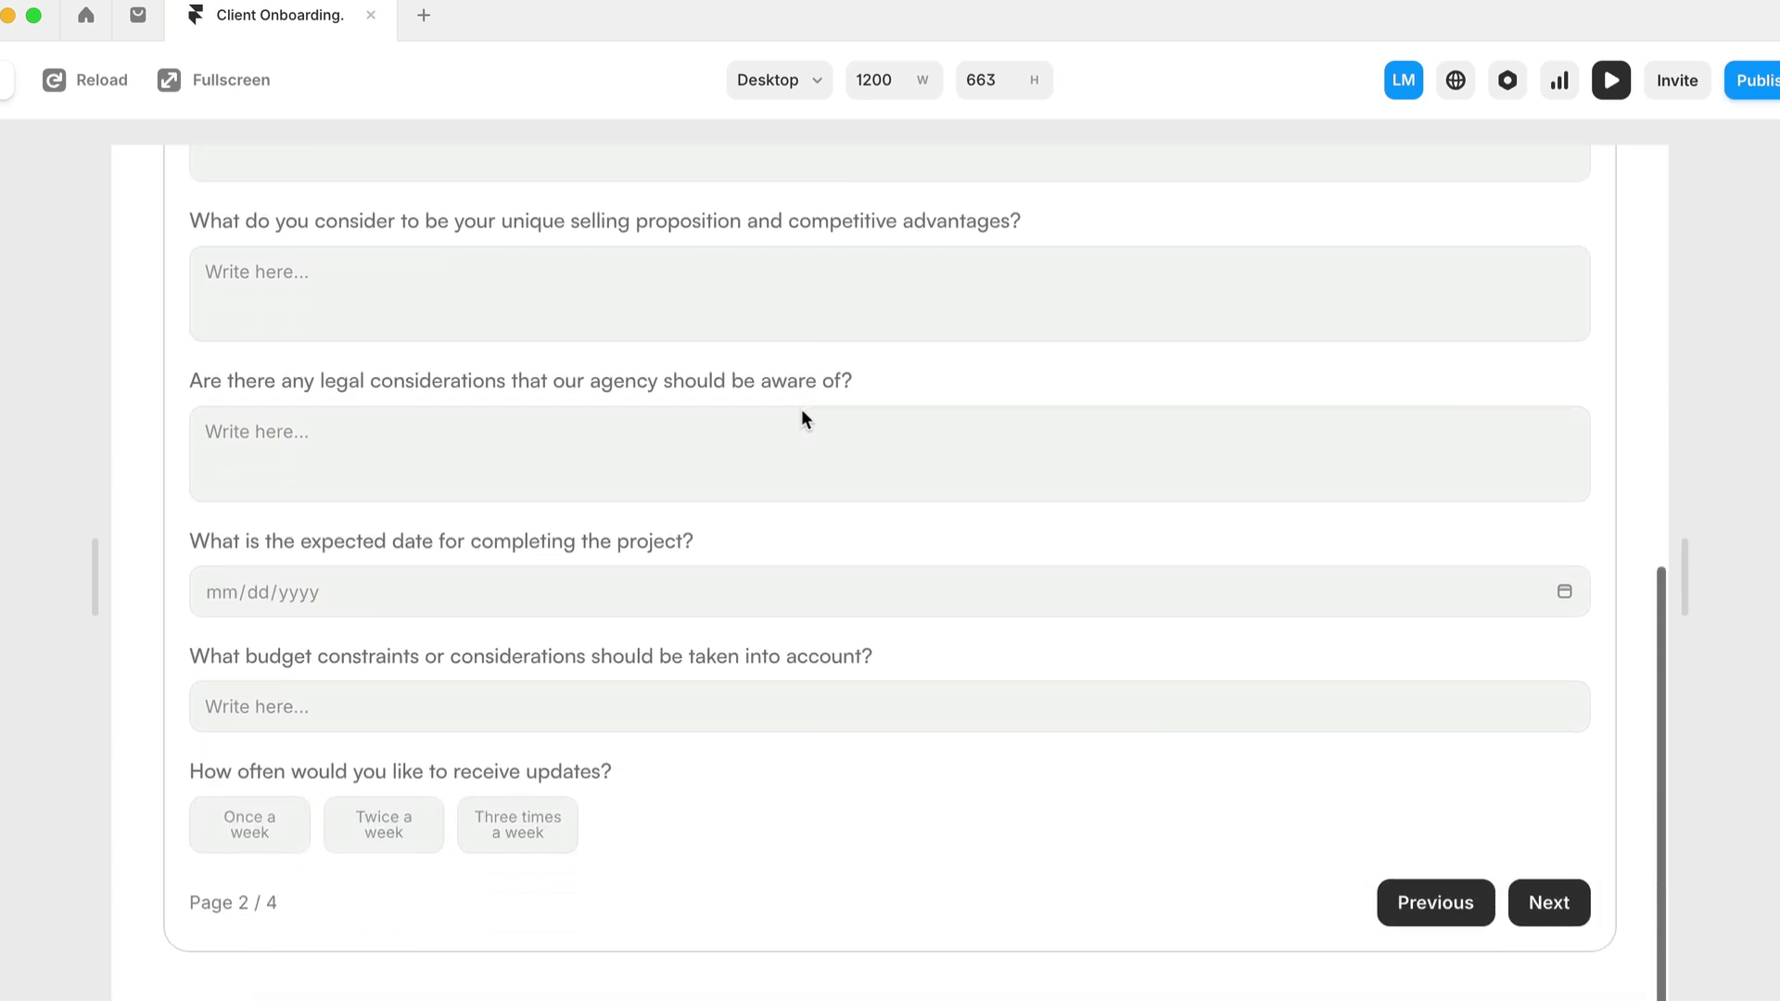
- Set the project completion date to 05/14/2025 and choose 'Twice a week' updates
left_click(455, 579)
left_click(1565, 591)
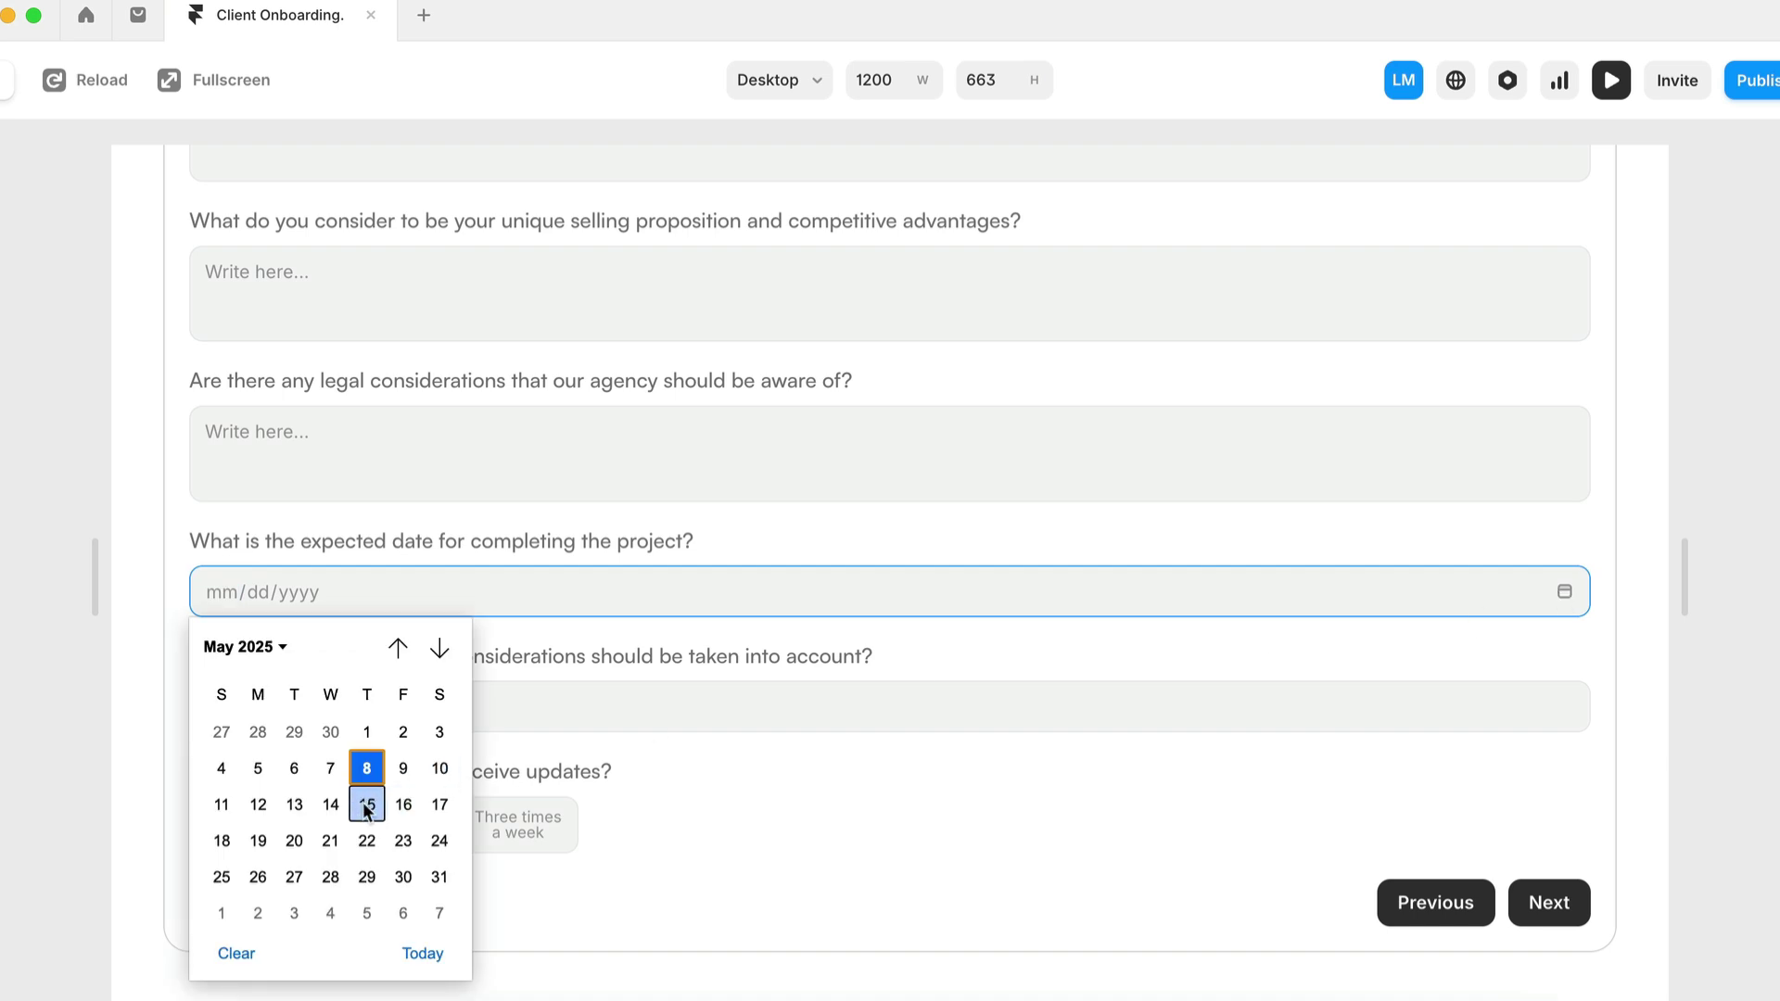
left_click(334, 806)
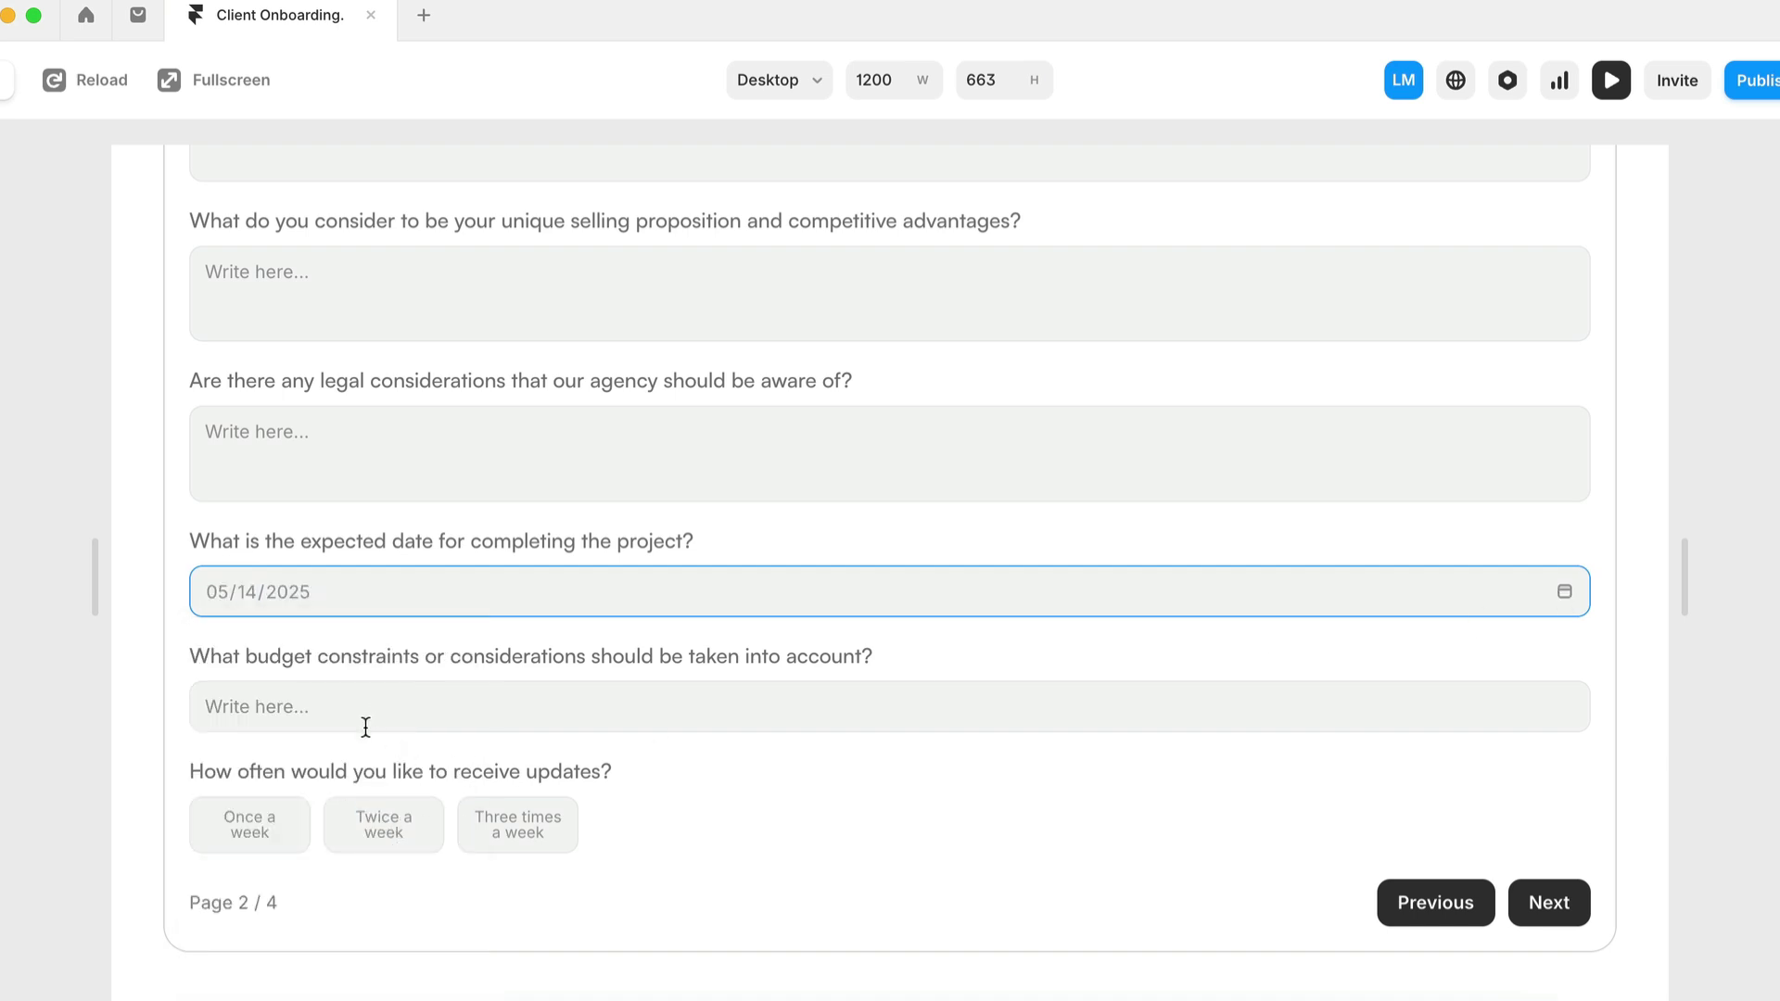
left_click(424, 839)
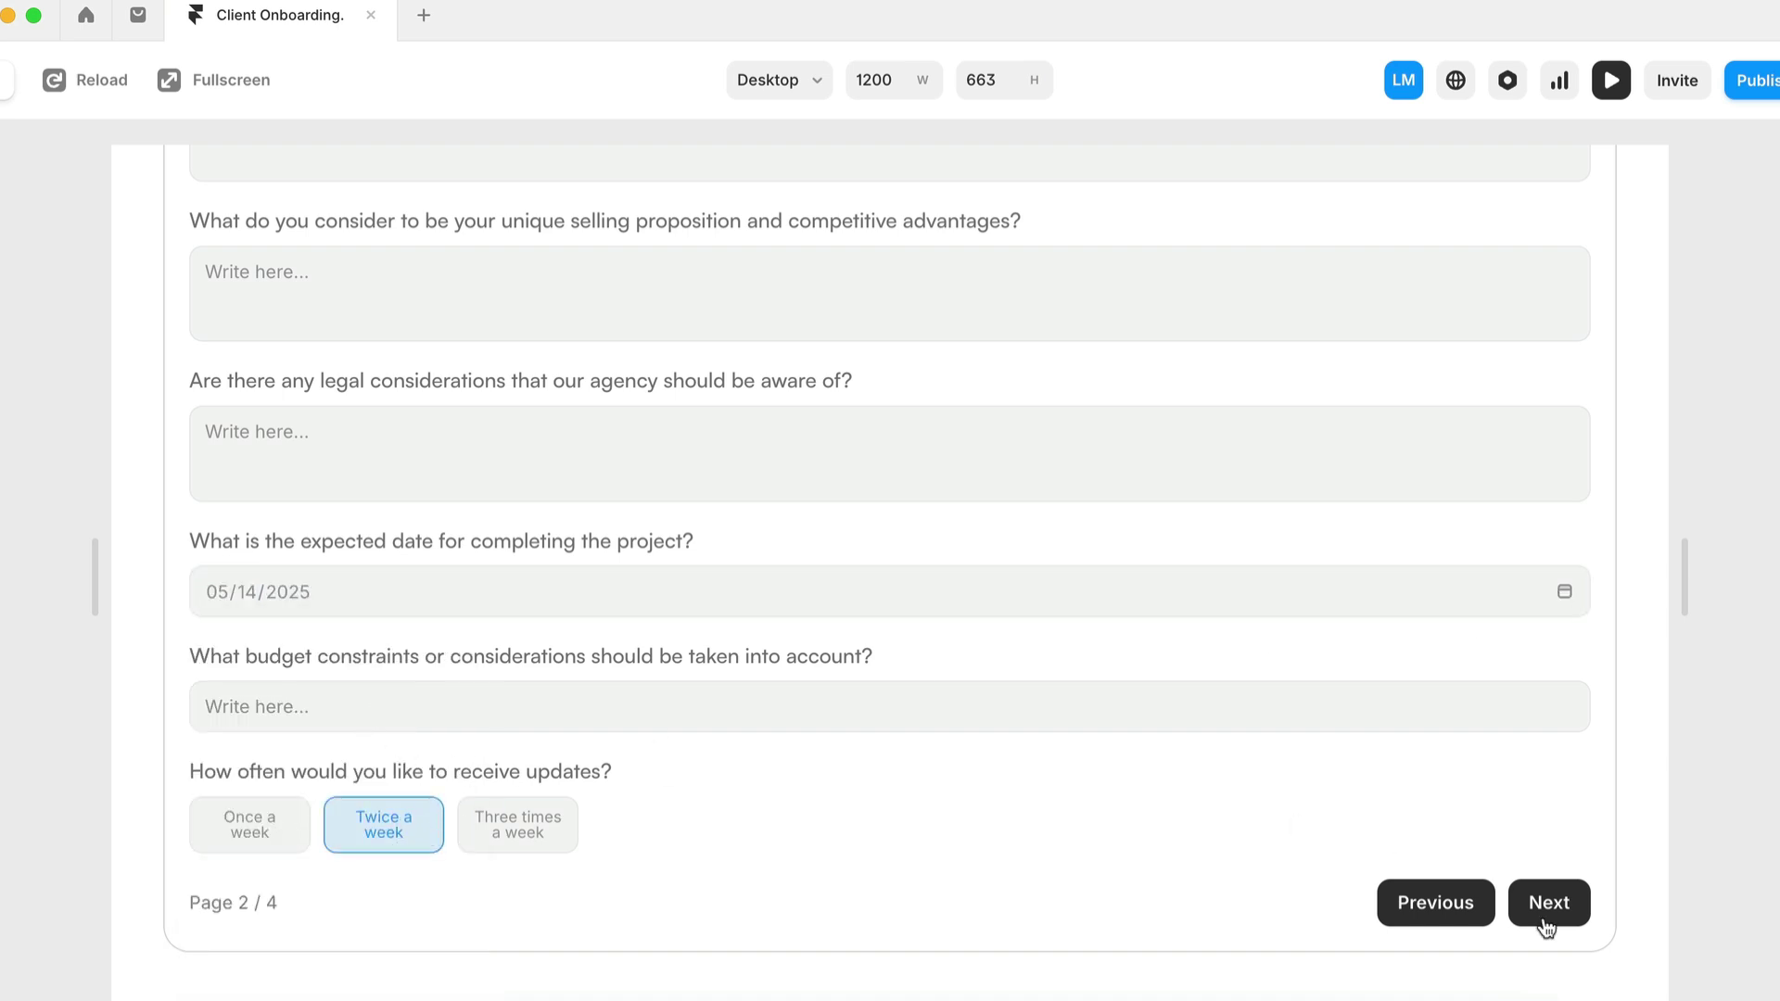
- On page 3, upload tablet-wave.png as the corporate identity file
left_click(1543, 917)
scroll(946, 441, "up", 3)
scroll(950, 438, "down", 3)
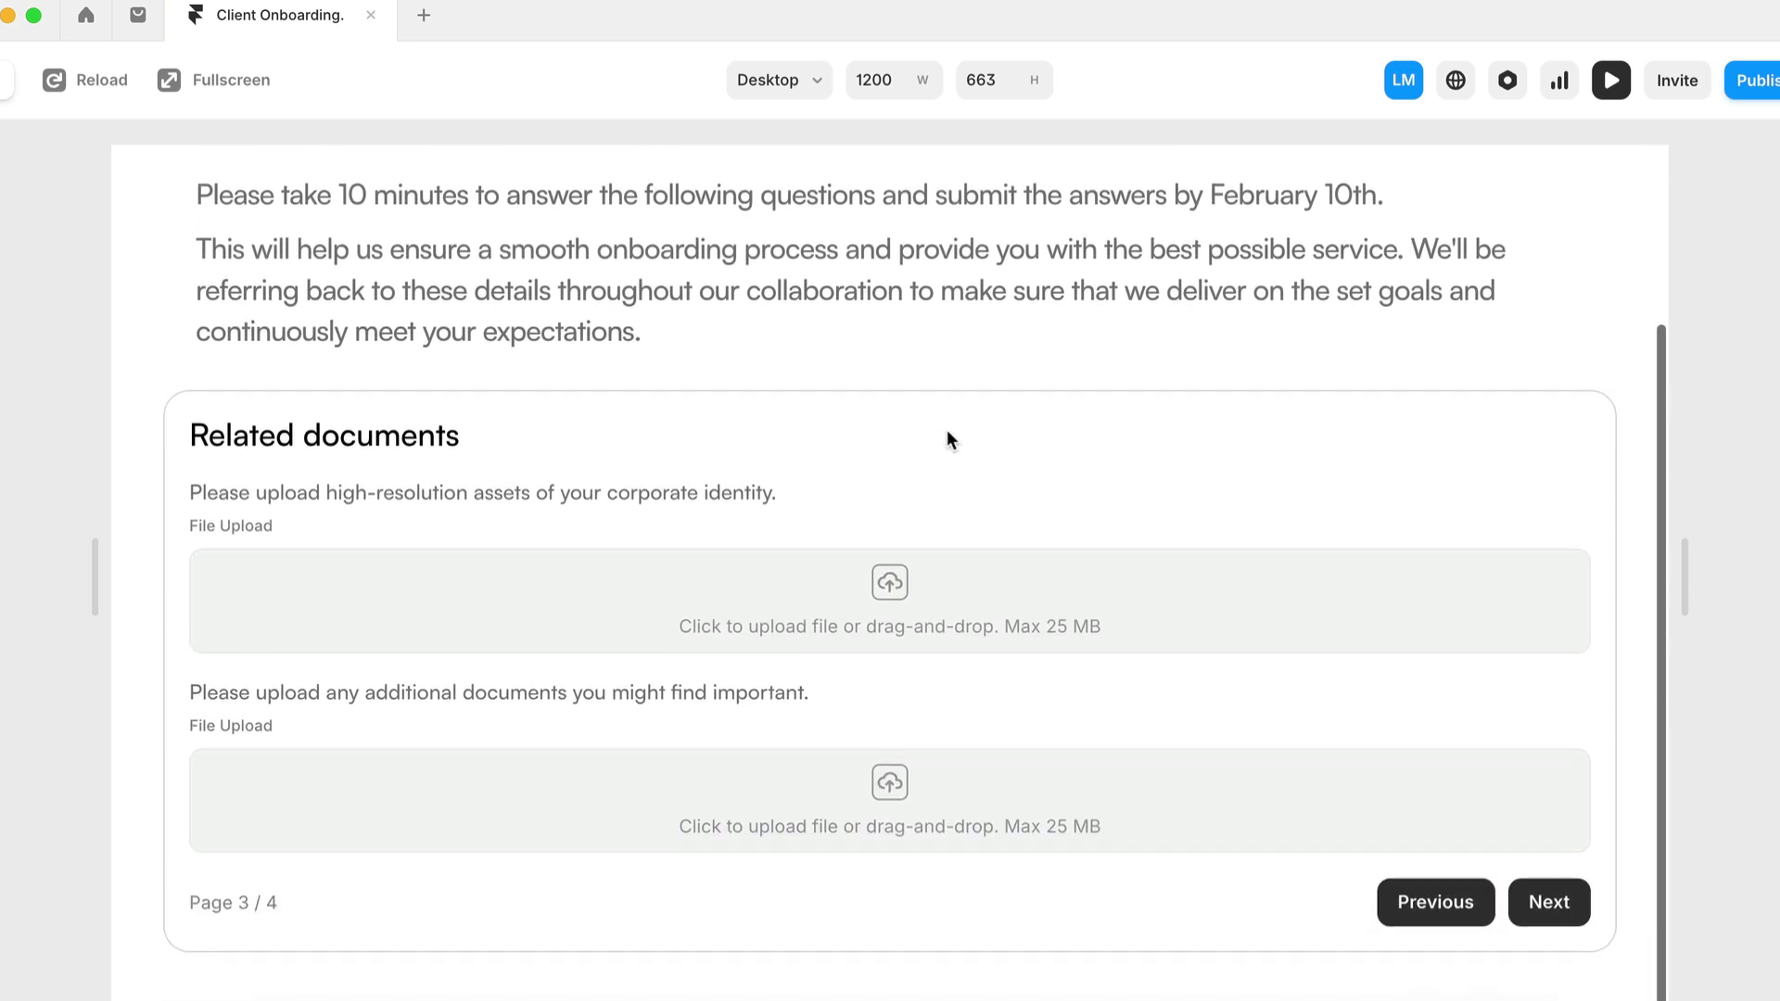
left_click(662, 493)
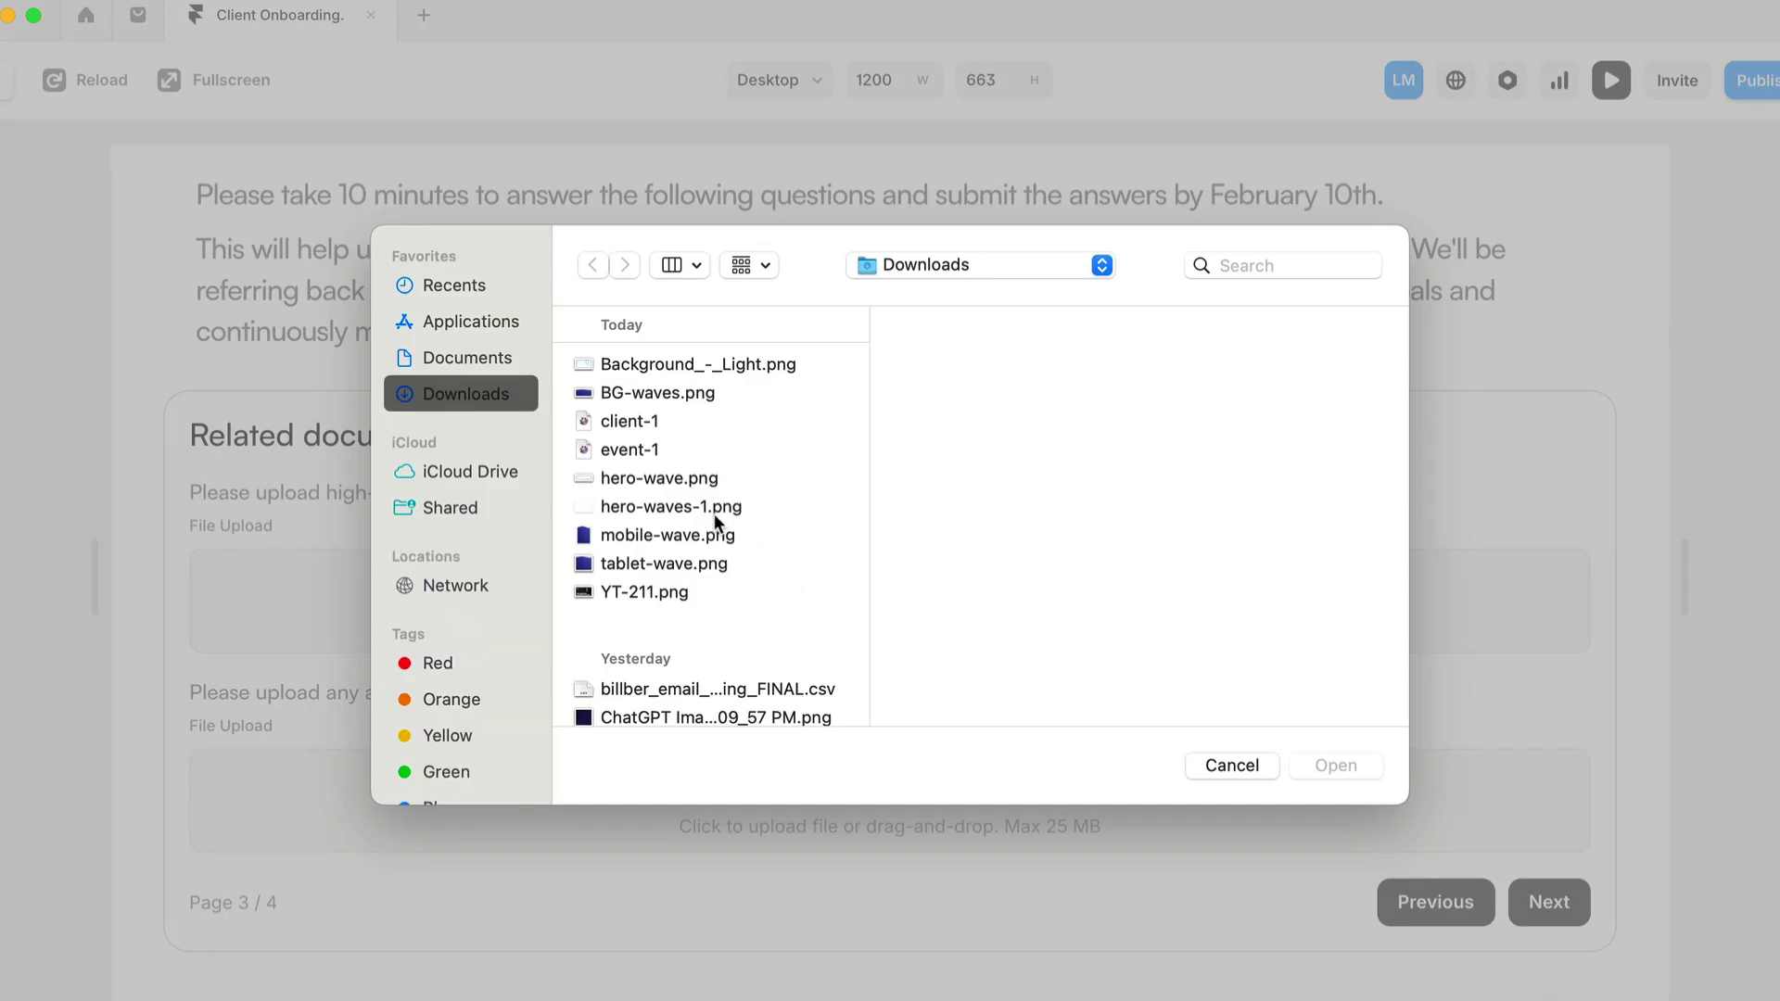
left_click(656, 563)
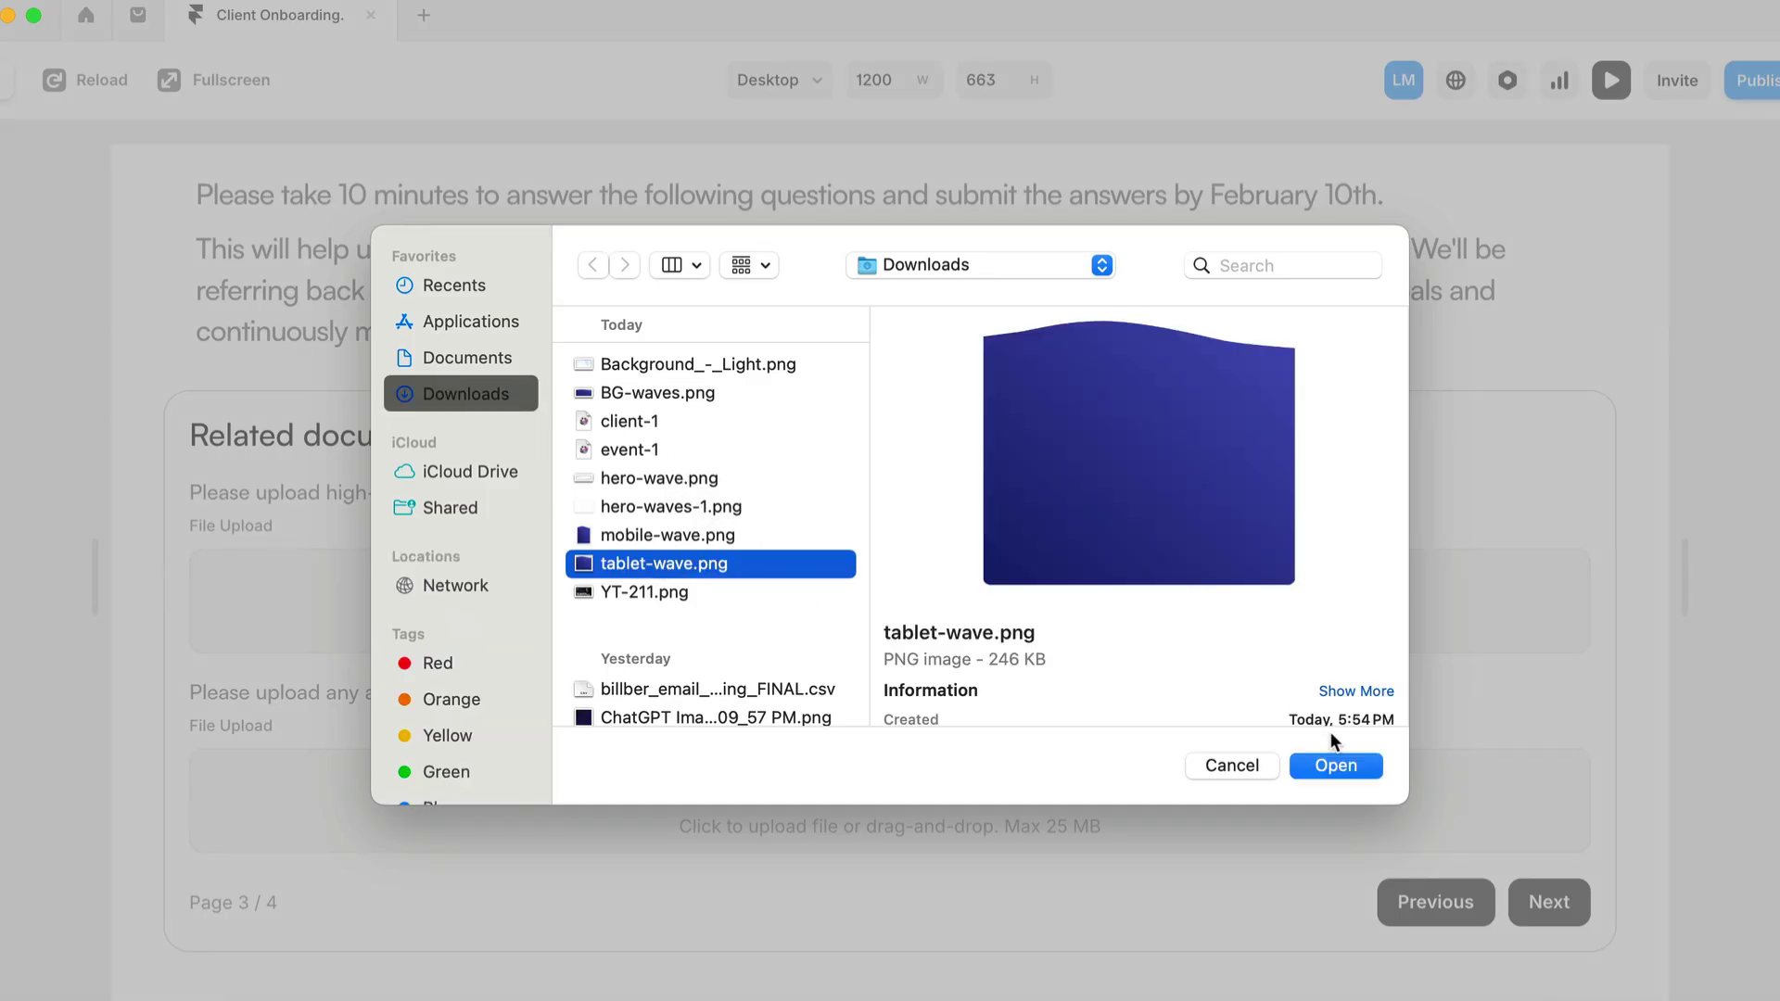
left_click(1327, 762)
- Upload YT-211.png as the additional documents file
left_click(888, 784)
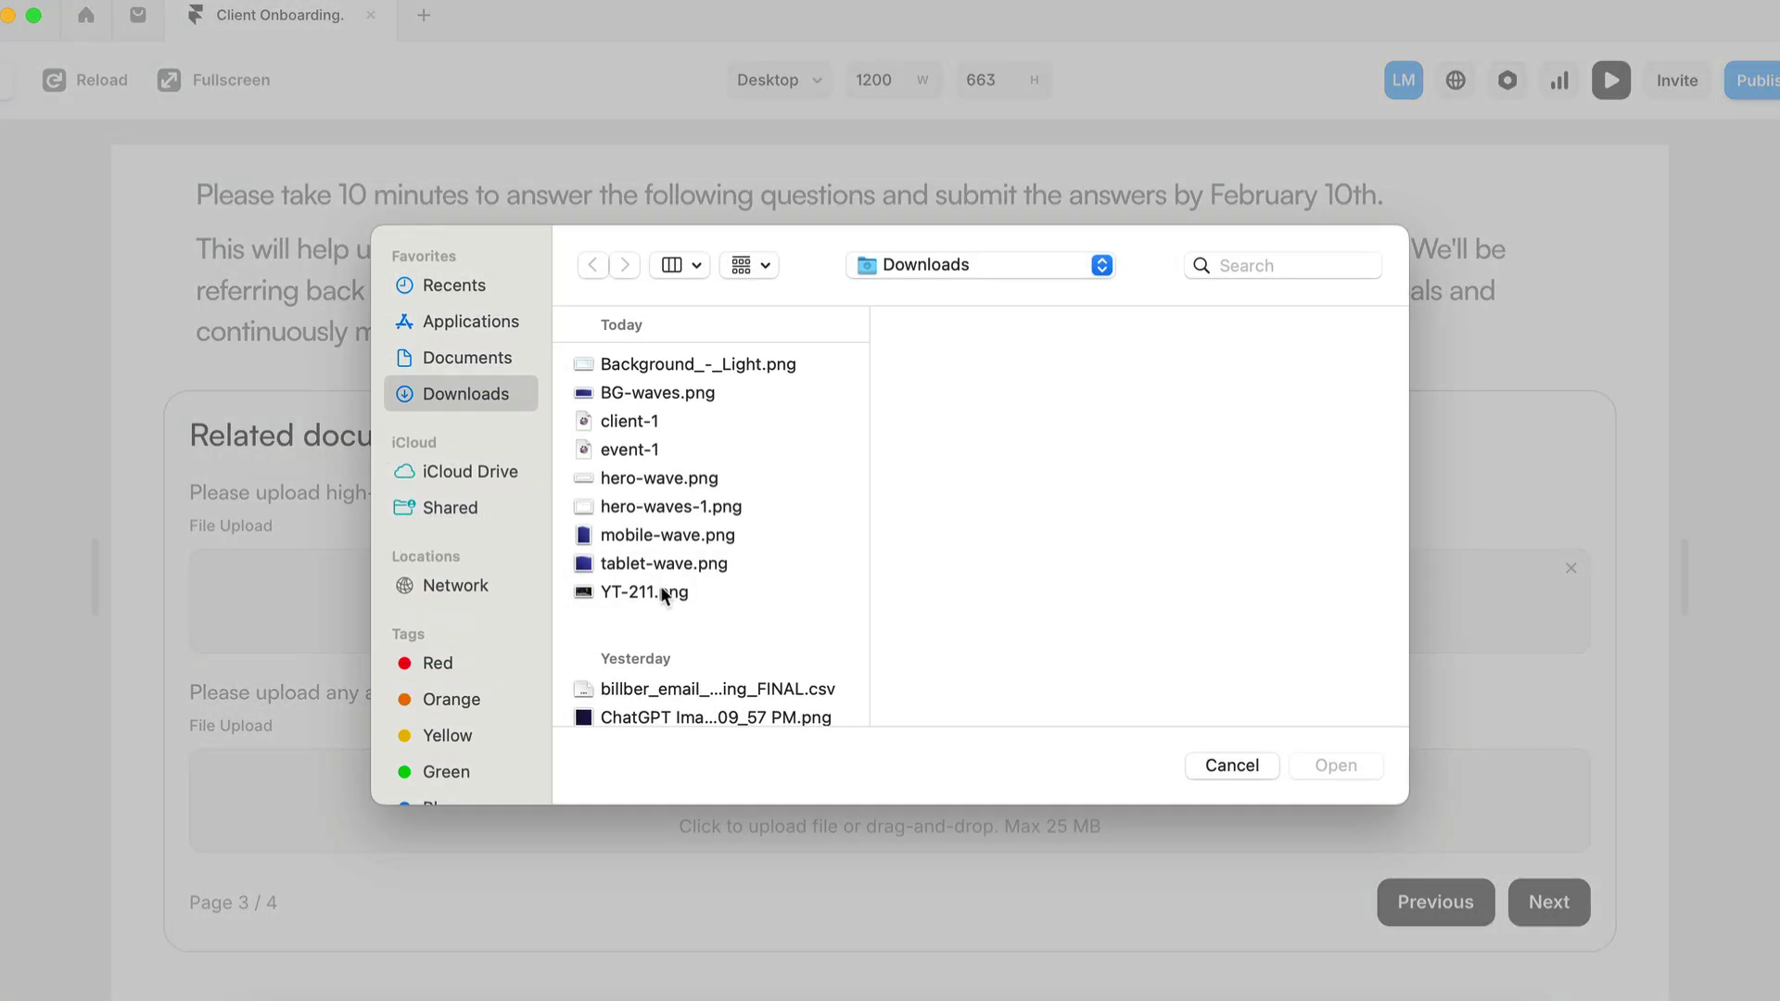
left_click(648, 584)
left_click(1327, 762)
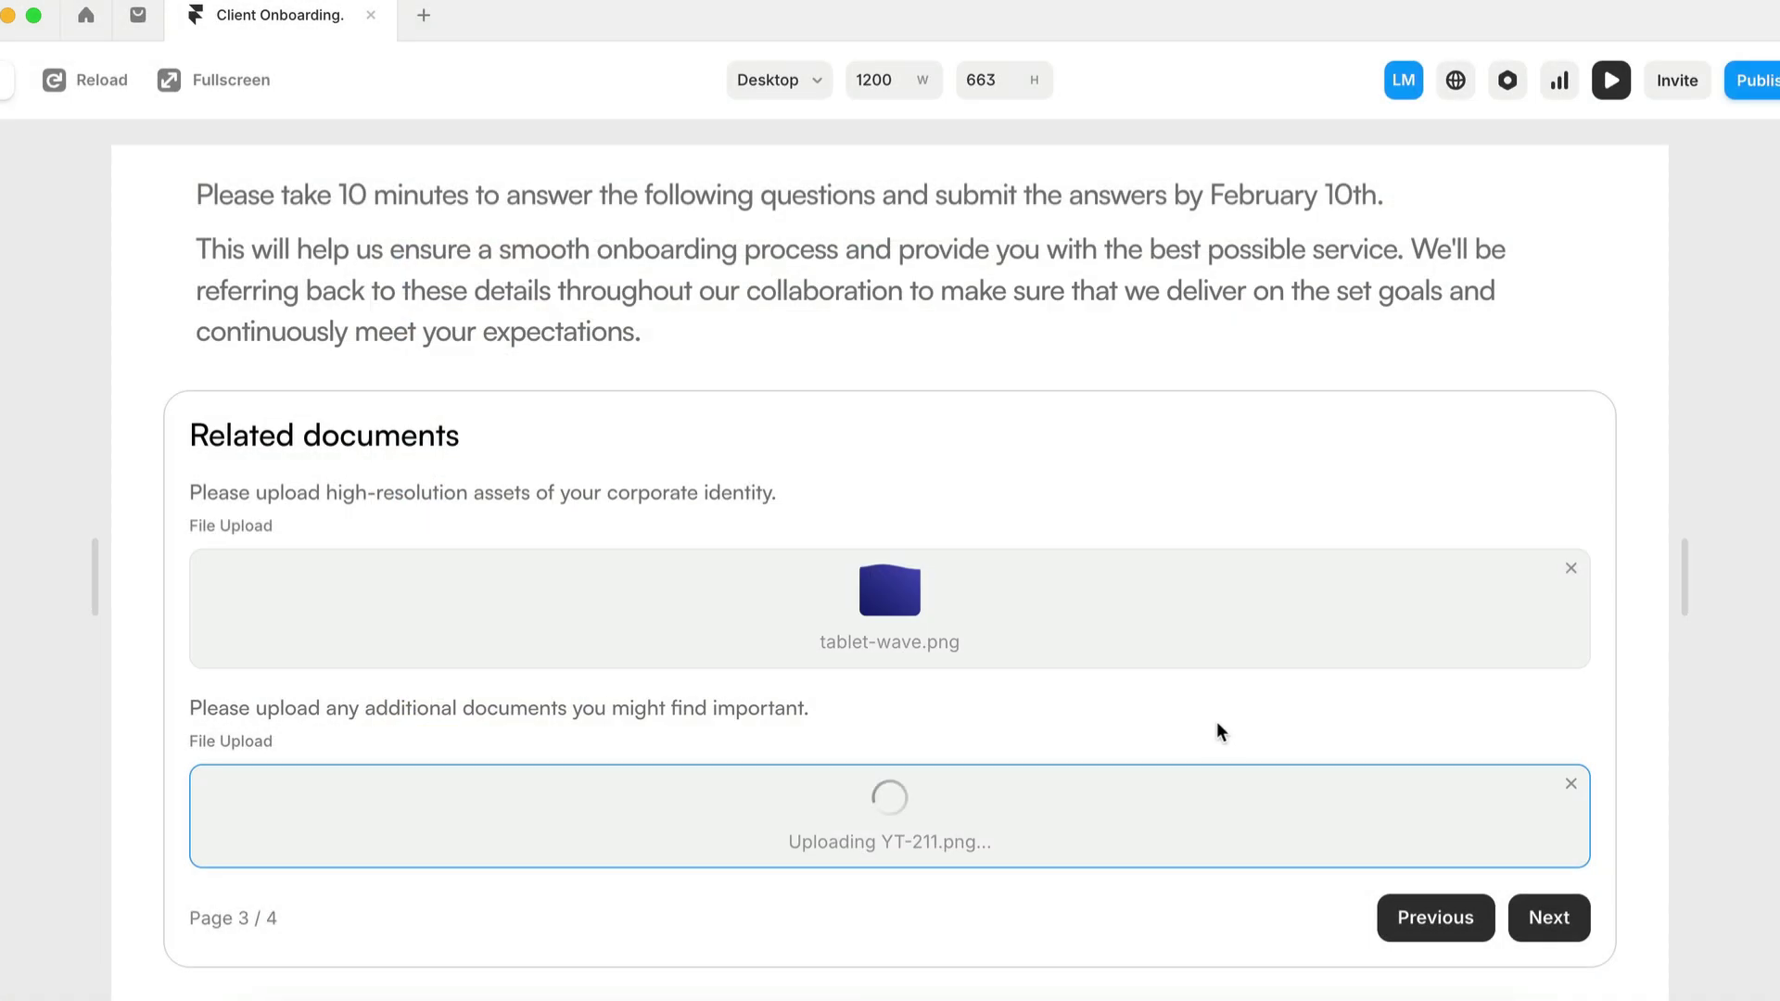
scroll(1215, 721, "up", 2)
scroll(1442, 864, "down", 3)
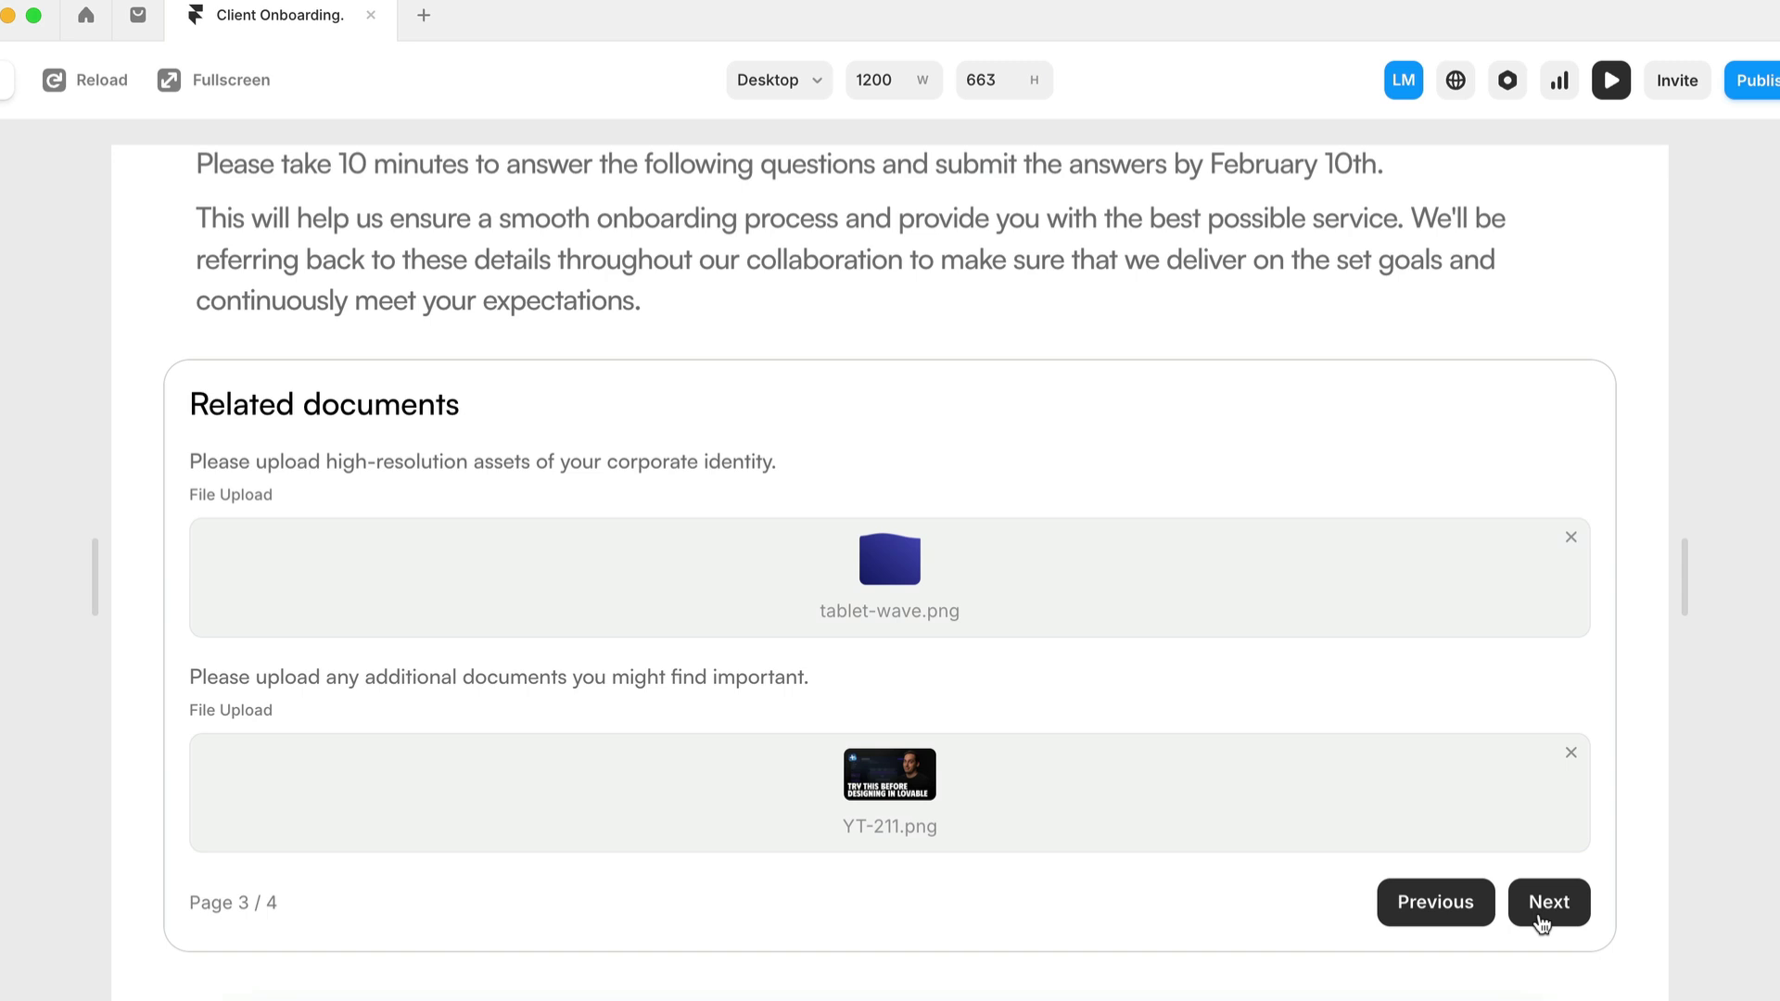
- On the final page, enter 'additional comments', accept the Terms & Conditions and submit
left_click(1543, 918)
left_click(394, 612)
type("add")
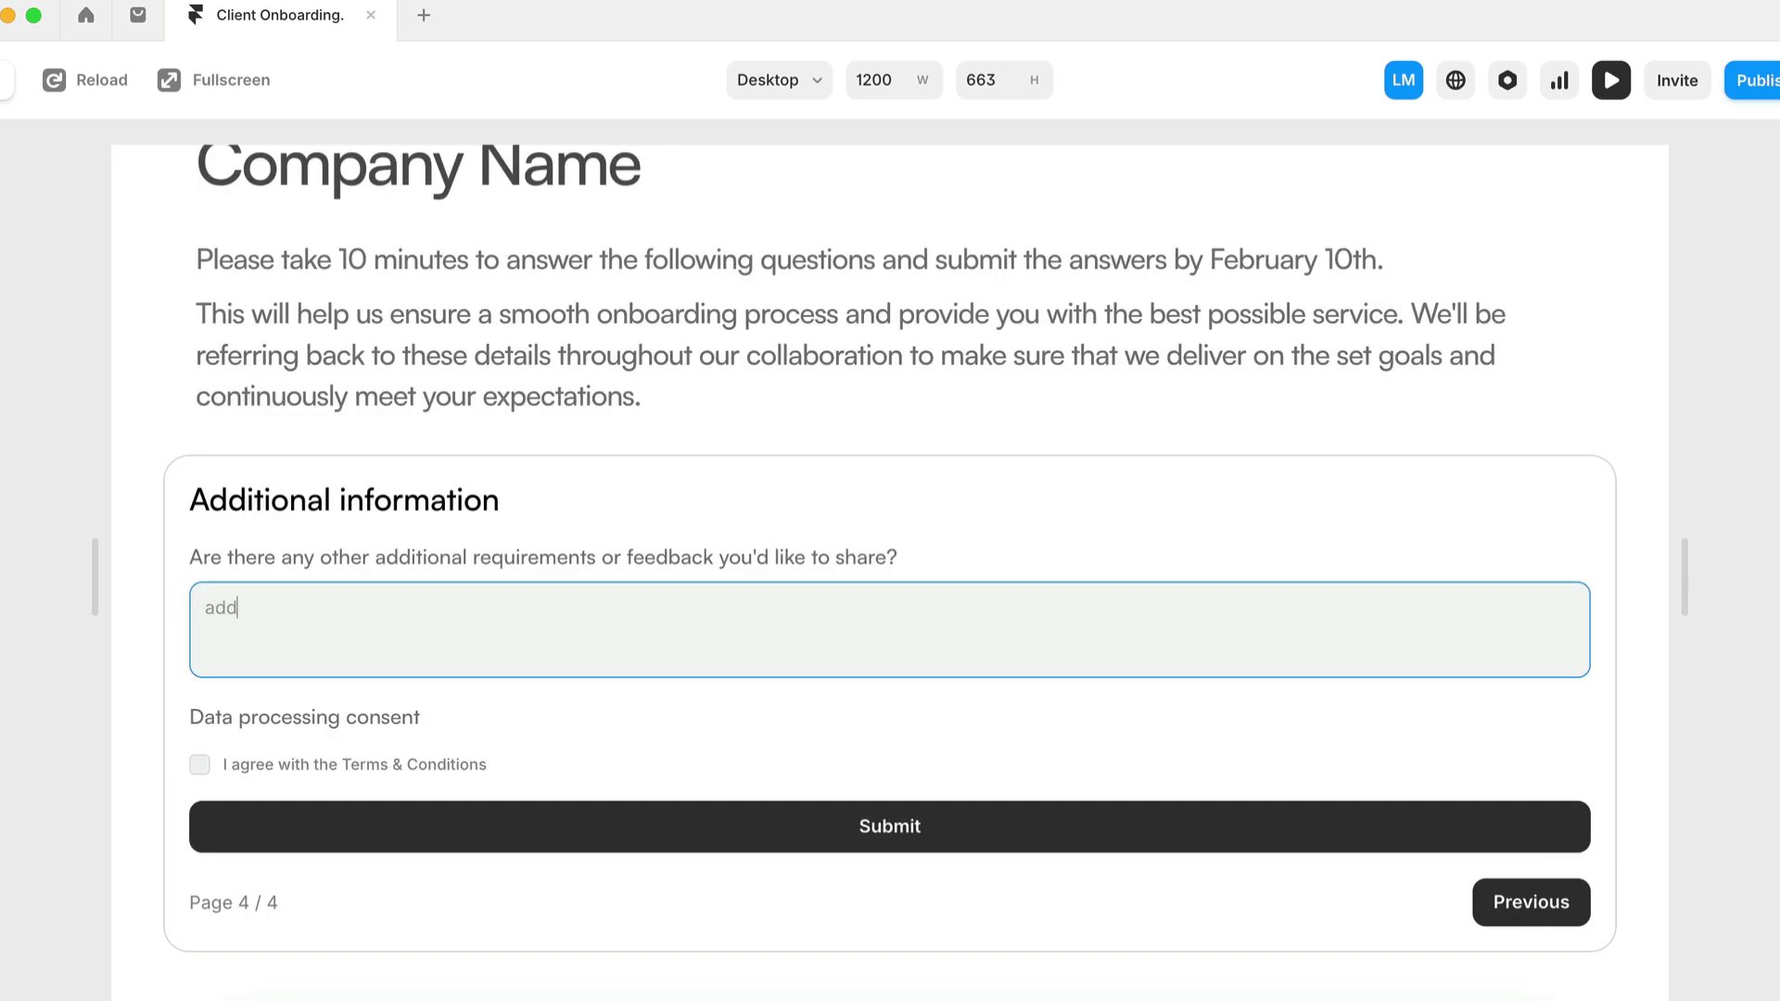
type("itional comments")
left_click(199, 766)
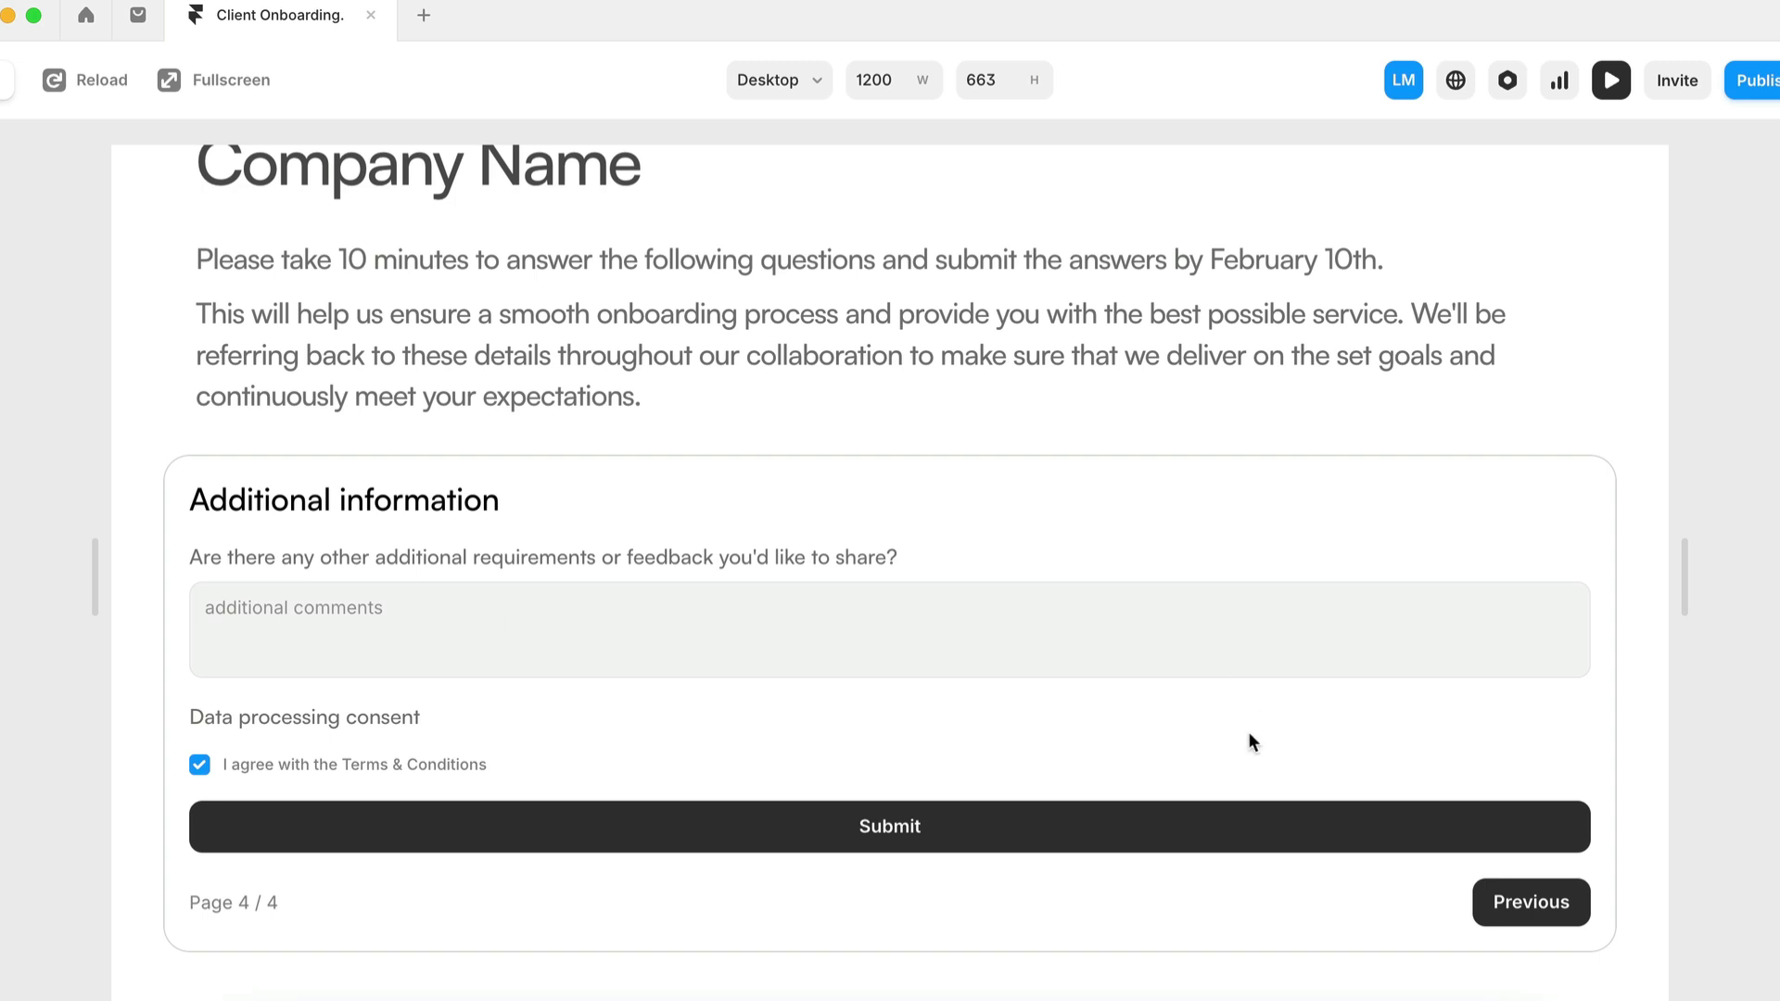
left_click(1006, 846)
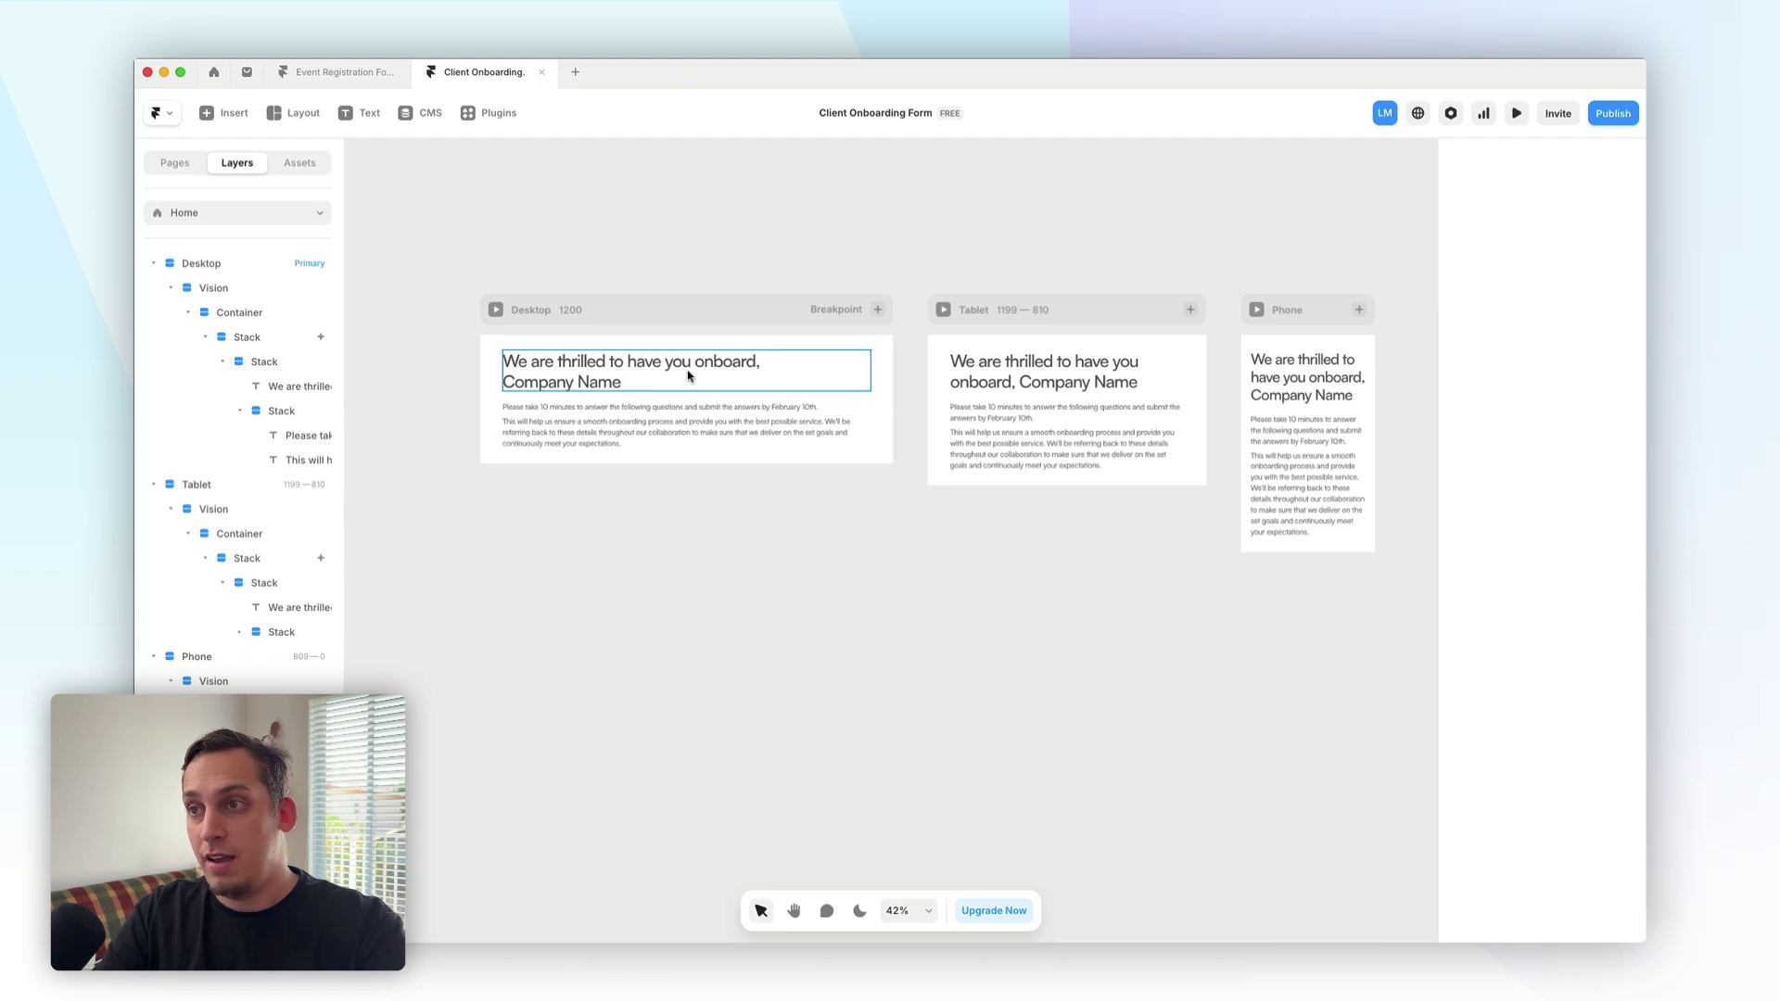
scroll(605, 367, "up", 3)
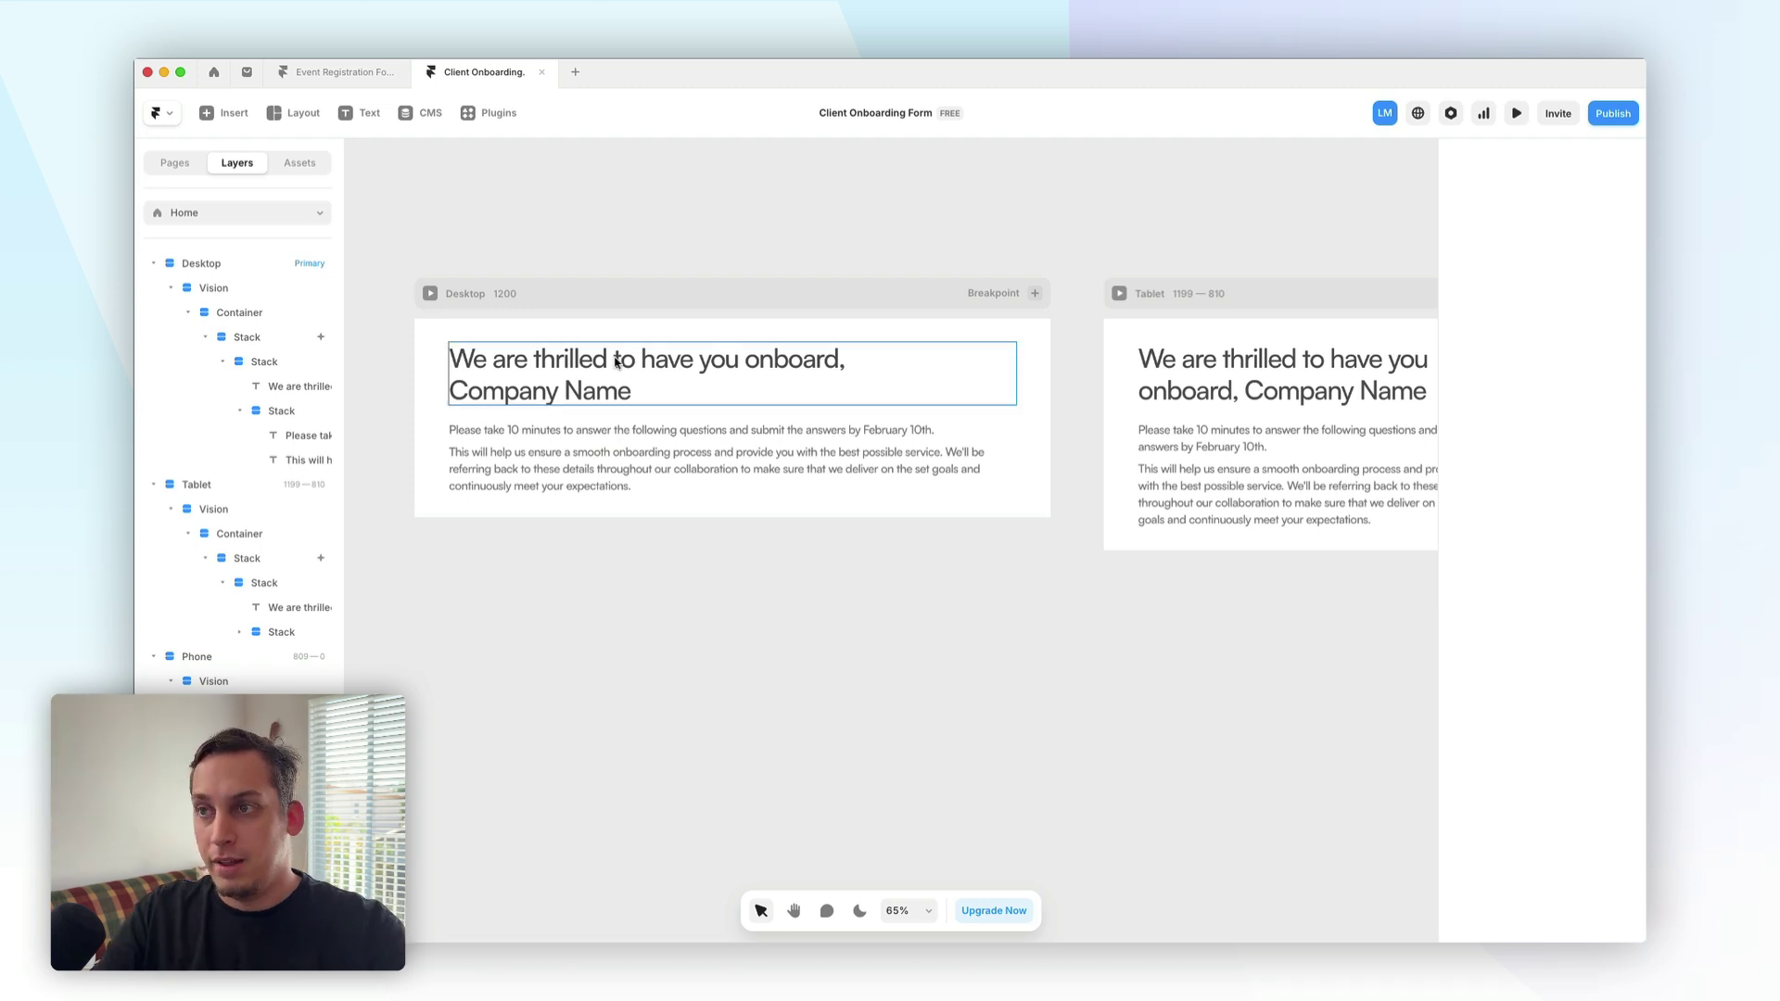
double_click(481, 395)
left_click(592, 396)
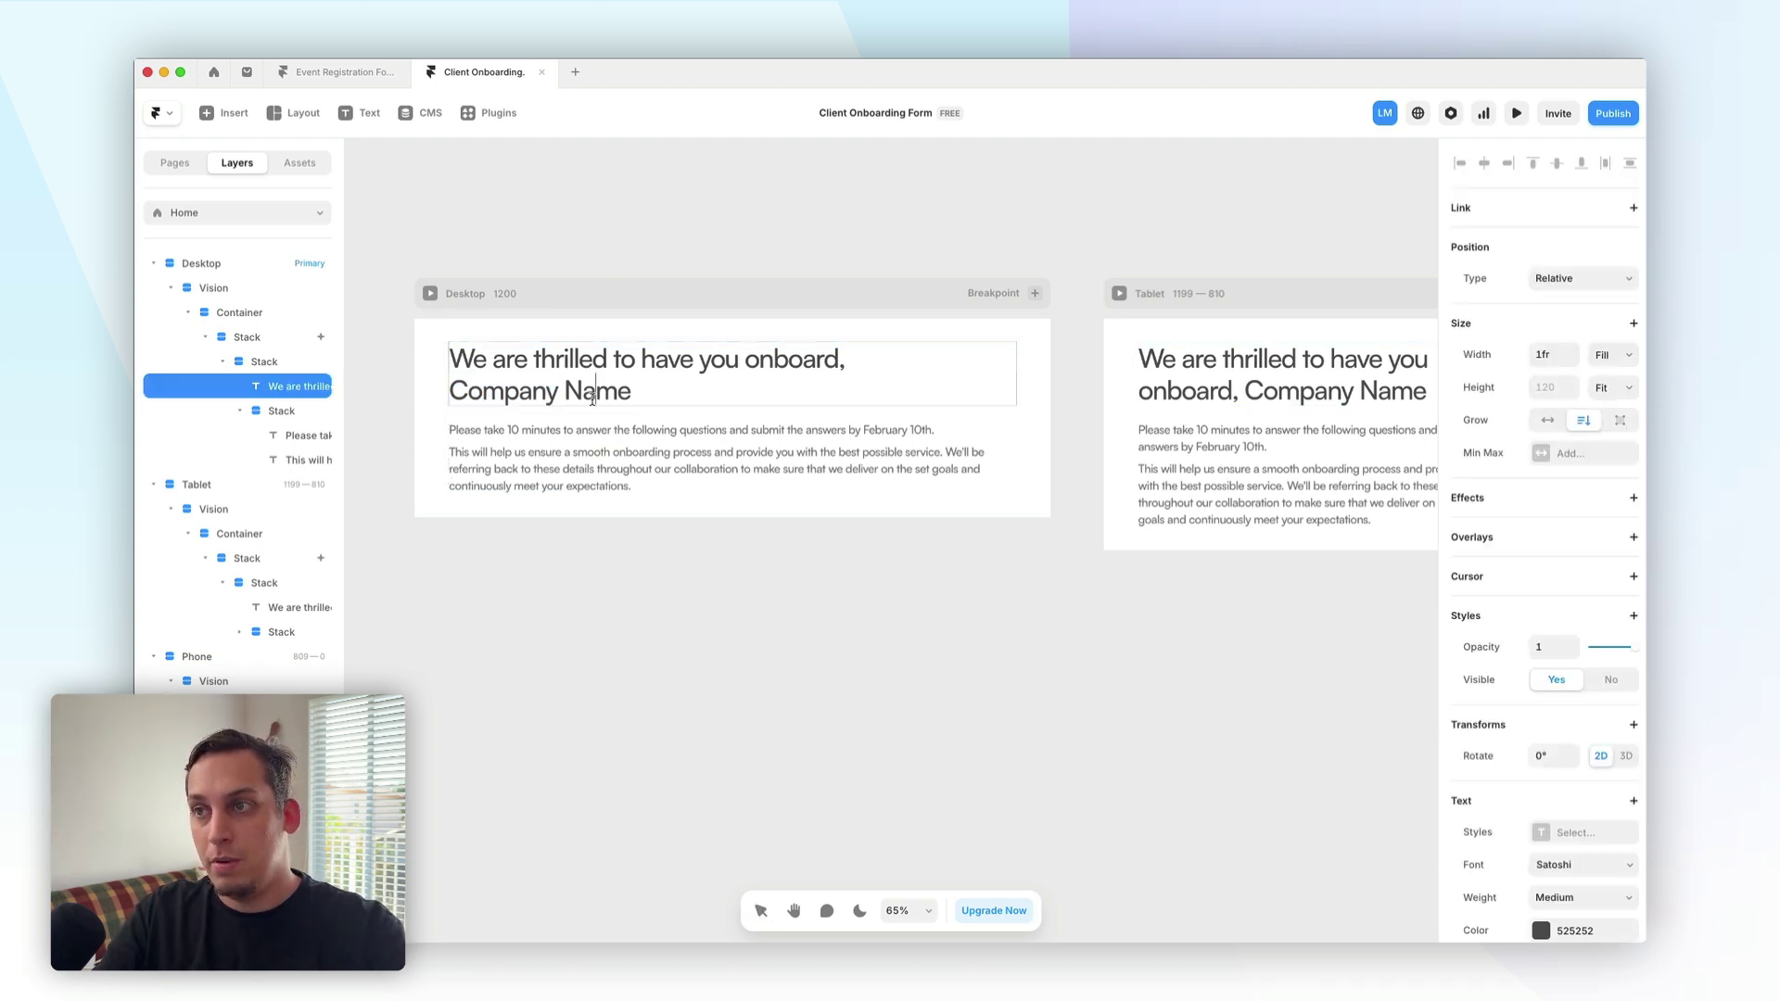
left_click_drag(631, 394, 612, 432)
left_click(509, 432)
left_click(766, 432)
left_click_drag(800, 434, 932, 436)
left_click(560, 468)
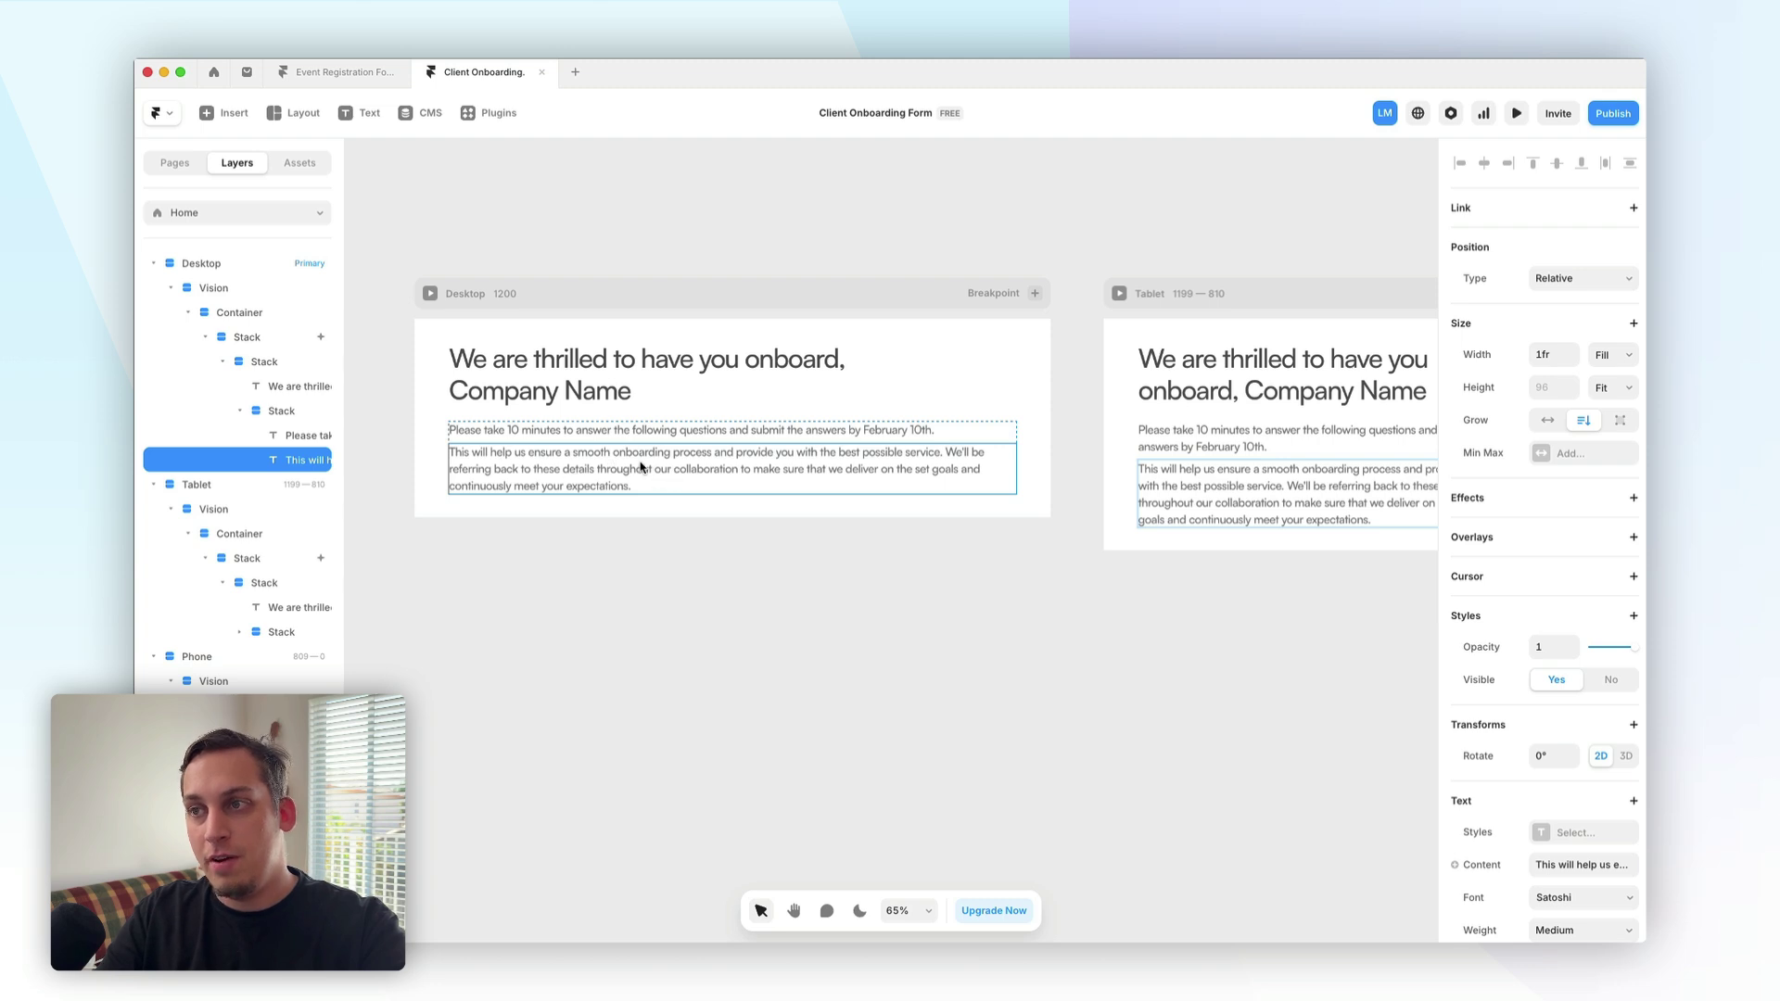
left_click(407, 366)
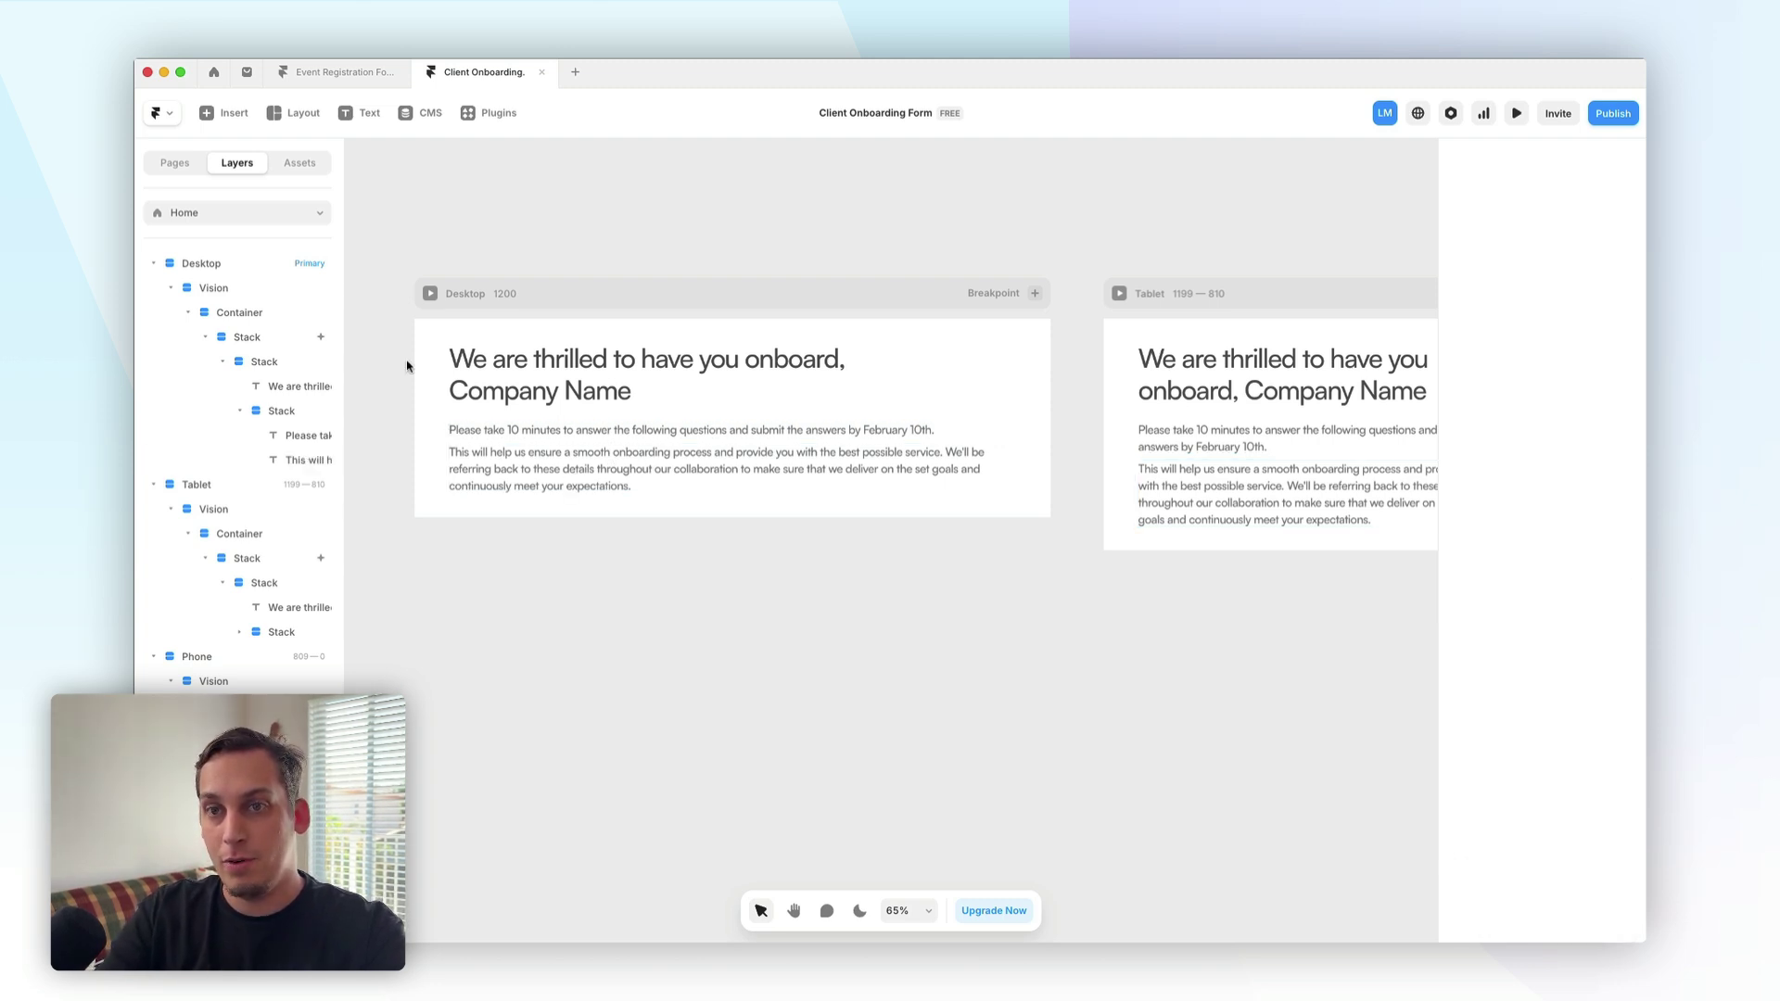
- Find FramerForms by searching 'framerfo' in Plugins, launch it and start a new form
scroll(647, 253, "down", 3)
left_click(499, 129)
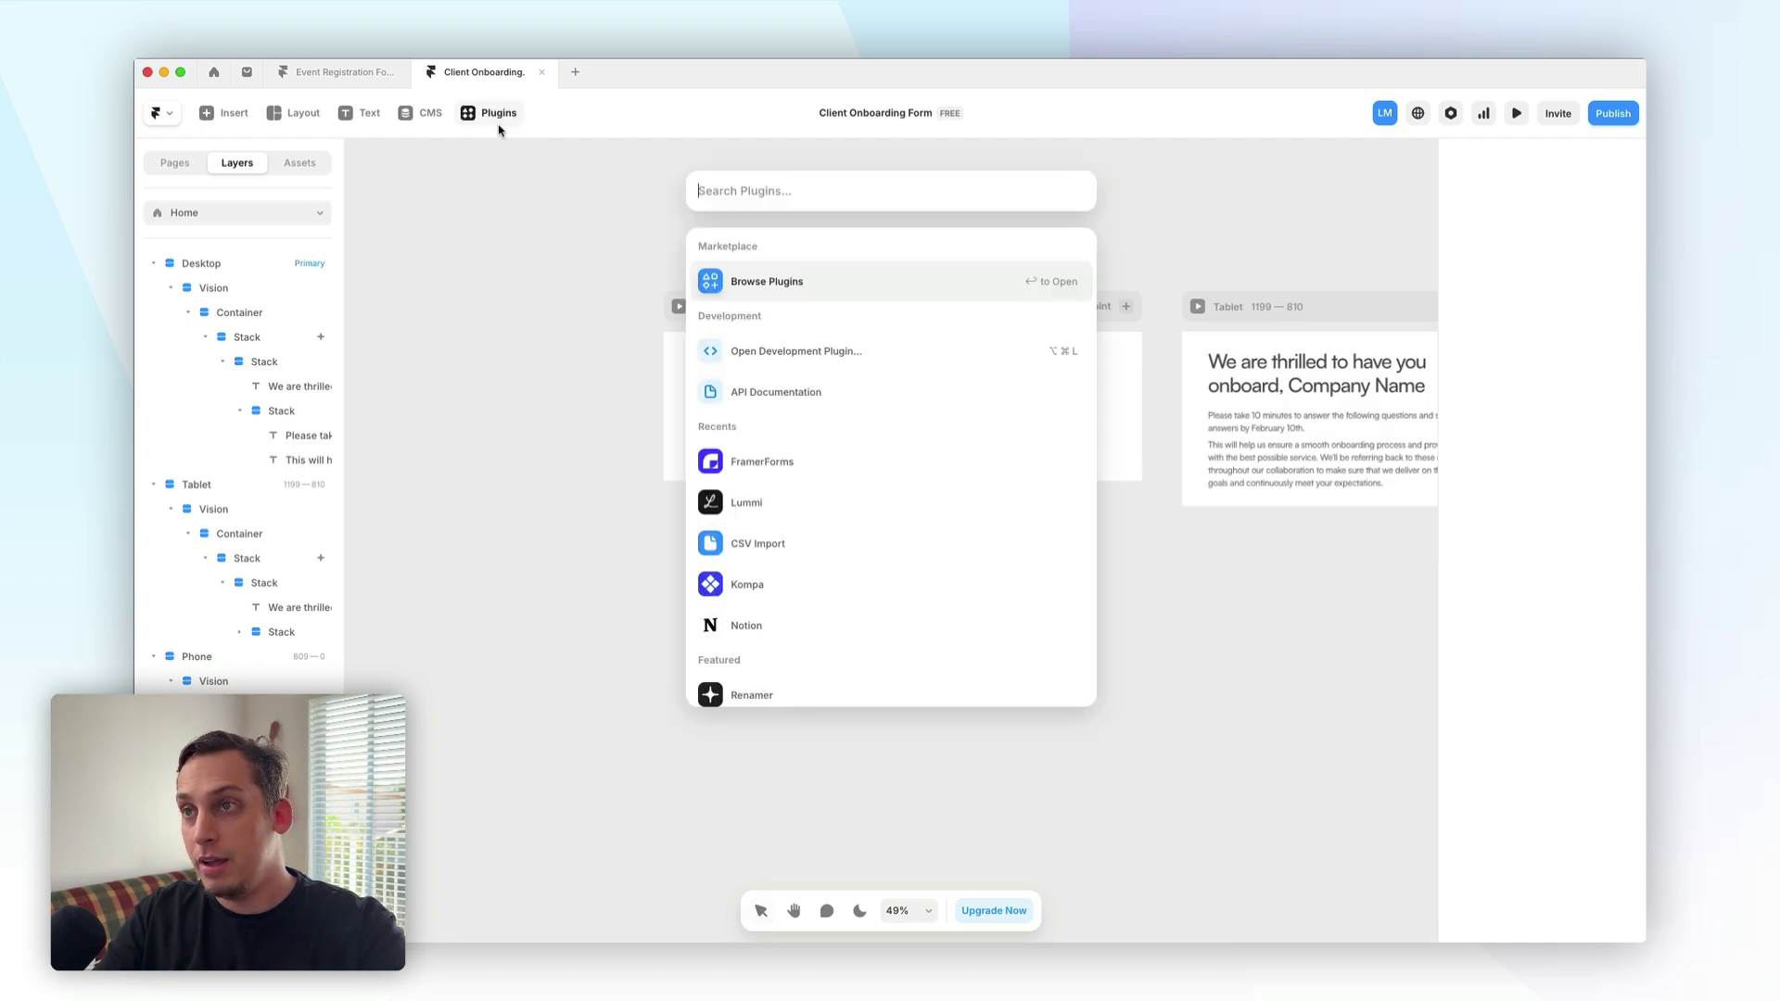
type("fr")
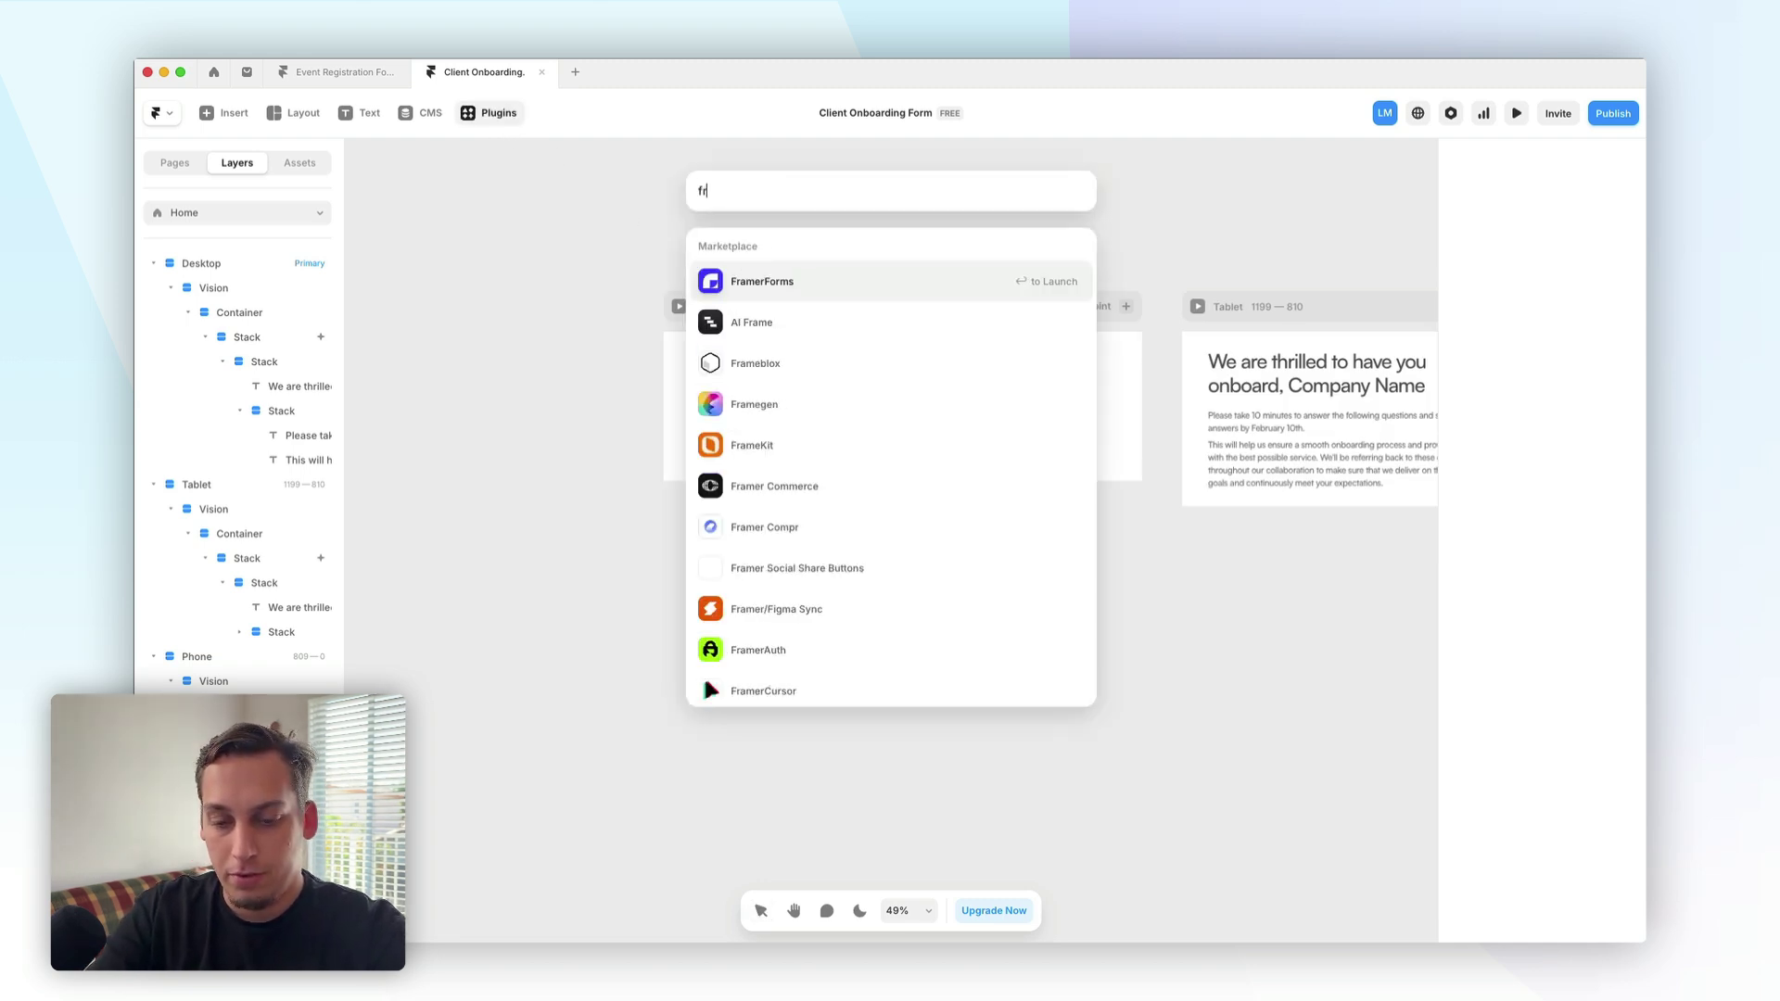
type("amerfo")
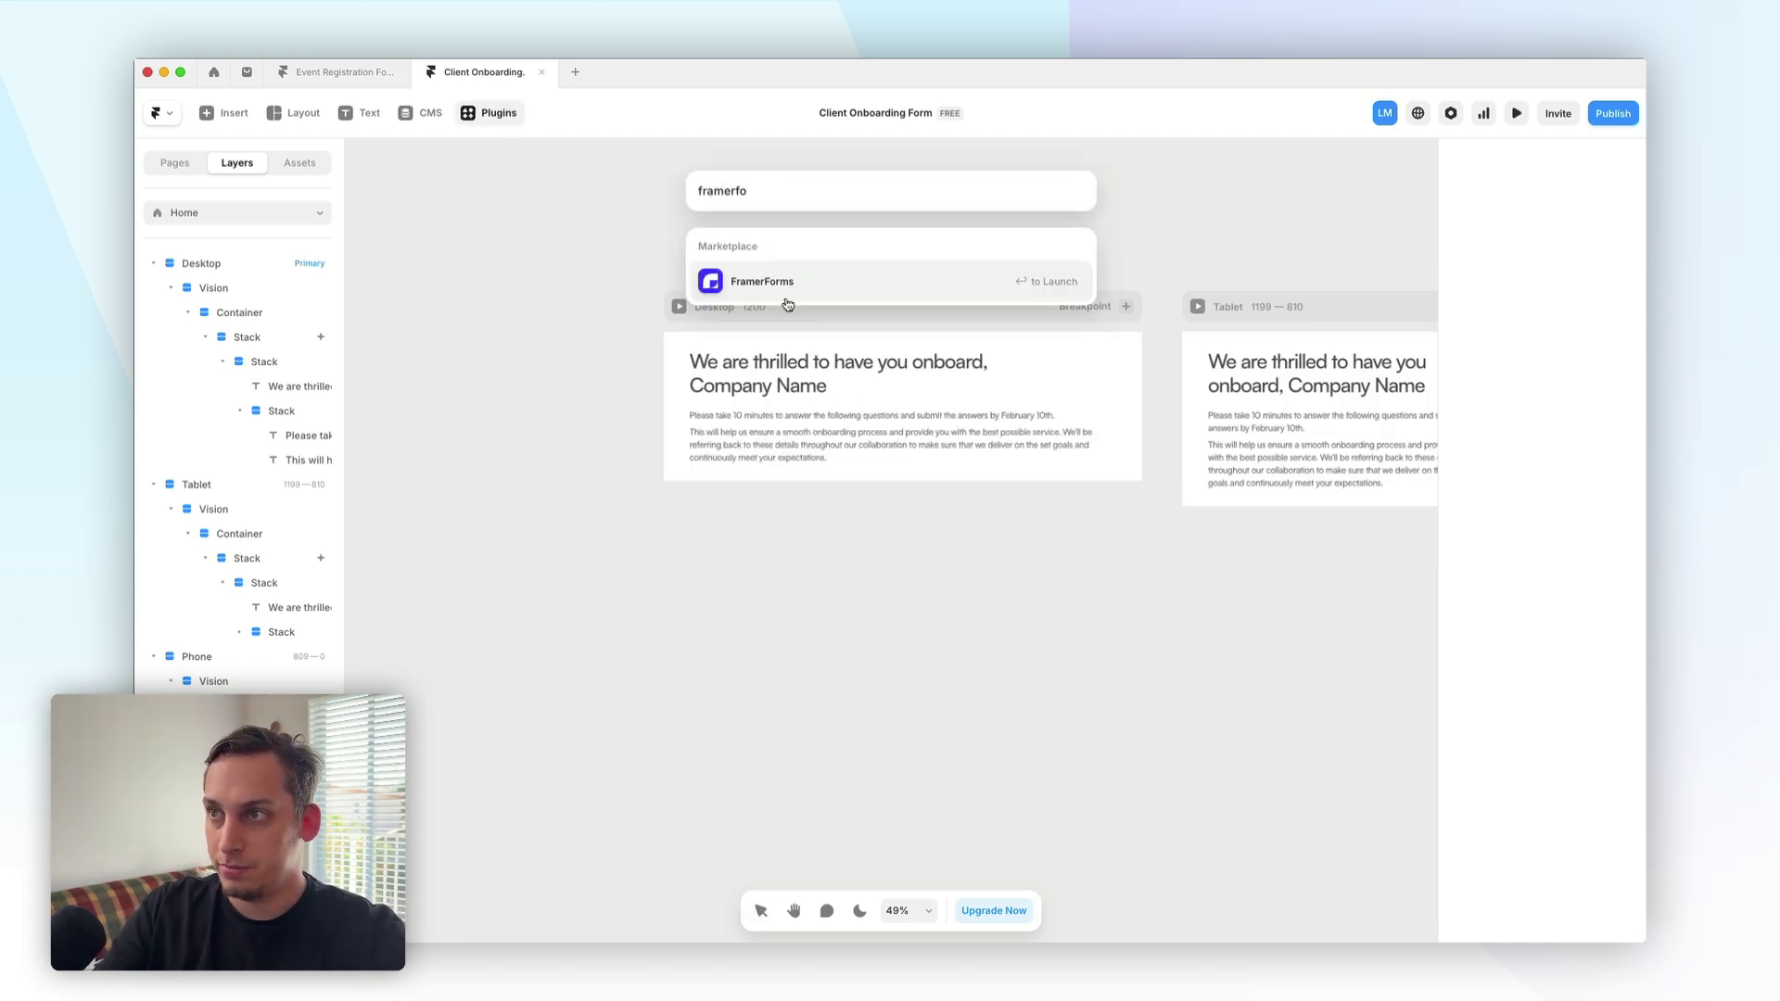
left_click(783, 295)
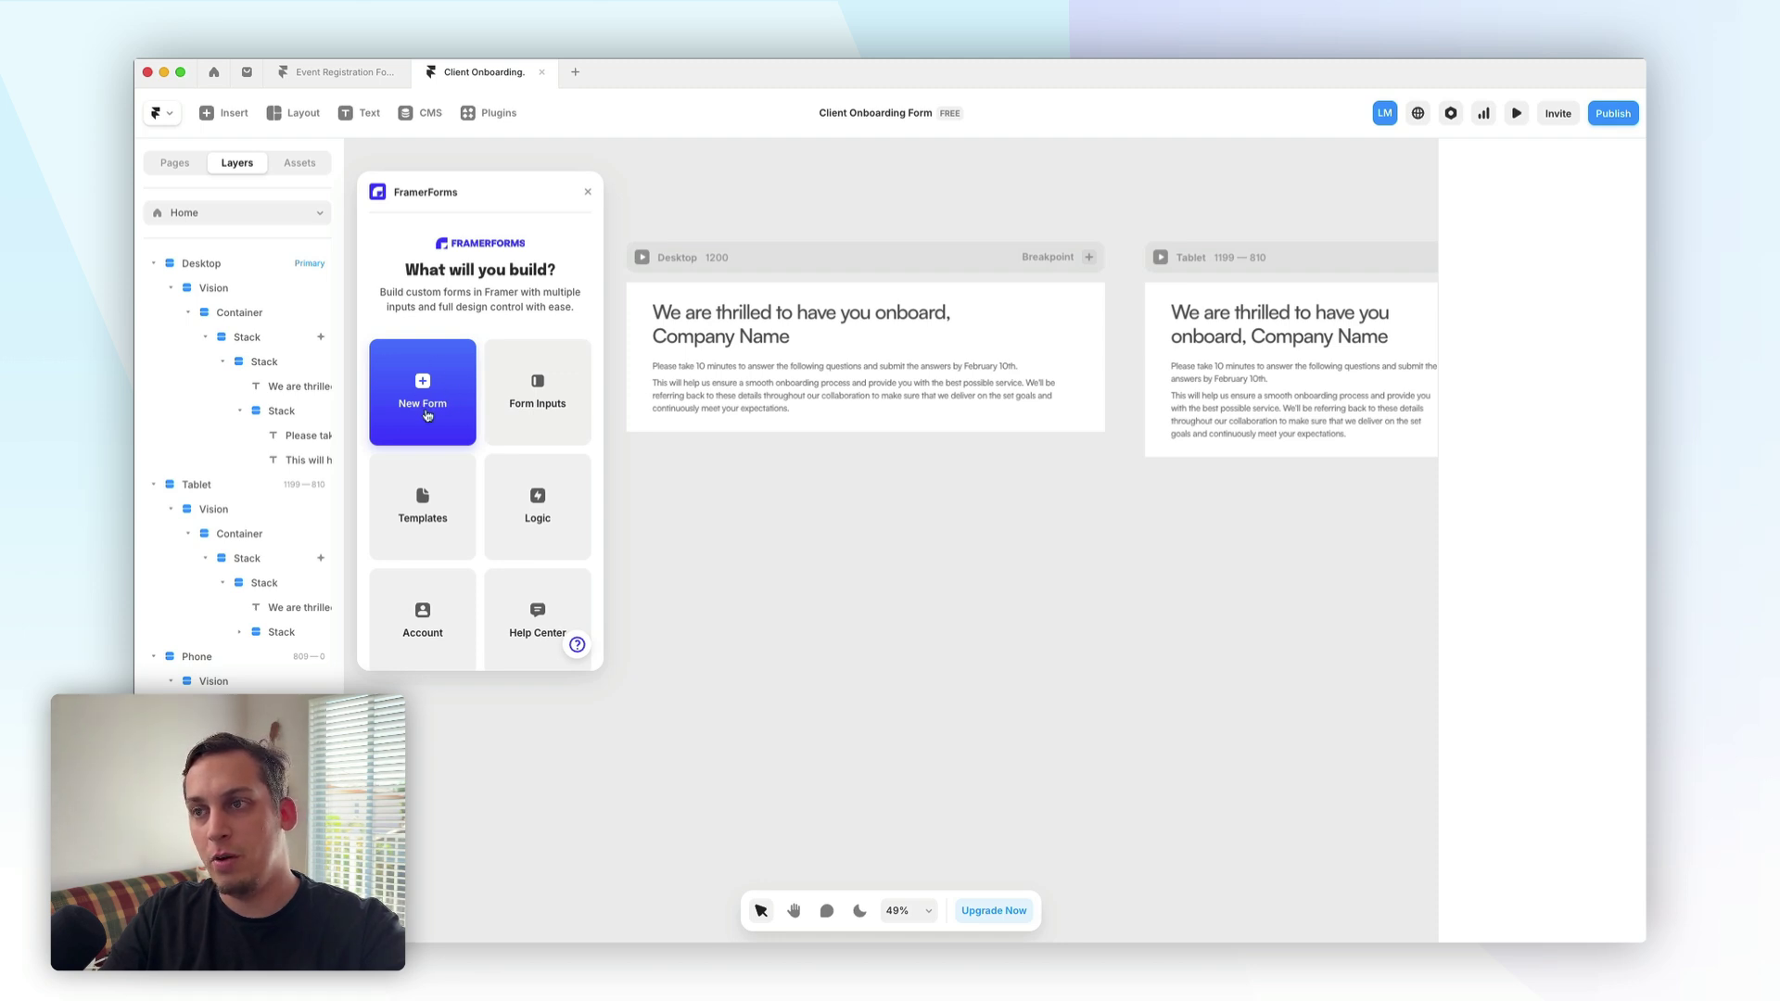
left_click(426, 405)
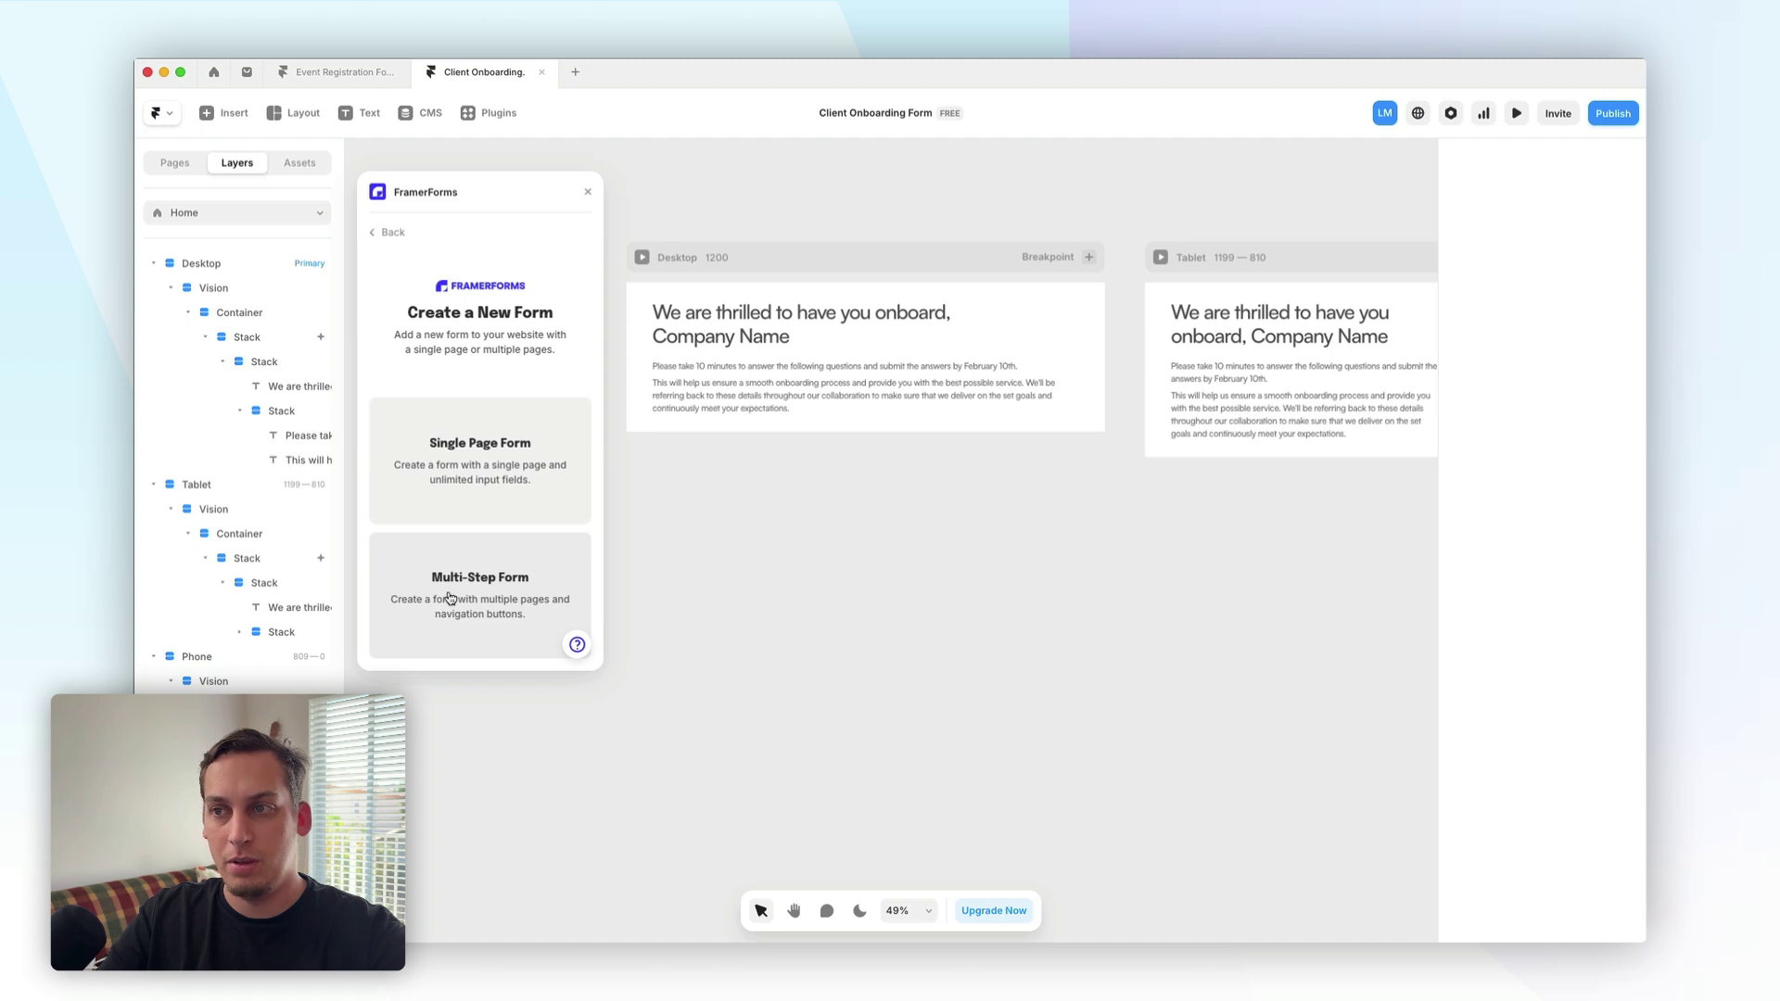
- Choose the Multi-Step Form layout and place it beside the Desktop frame
left_click(449, 601)
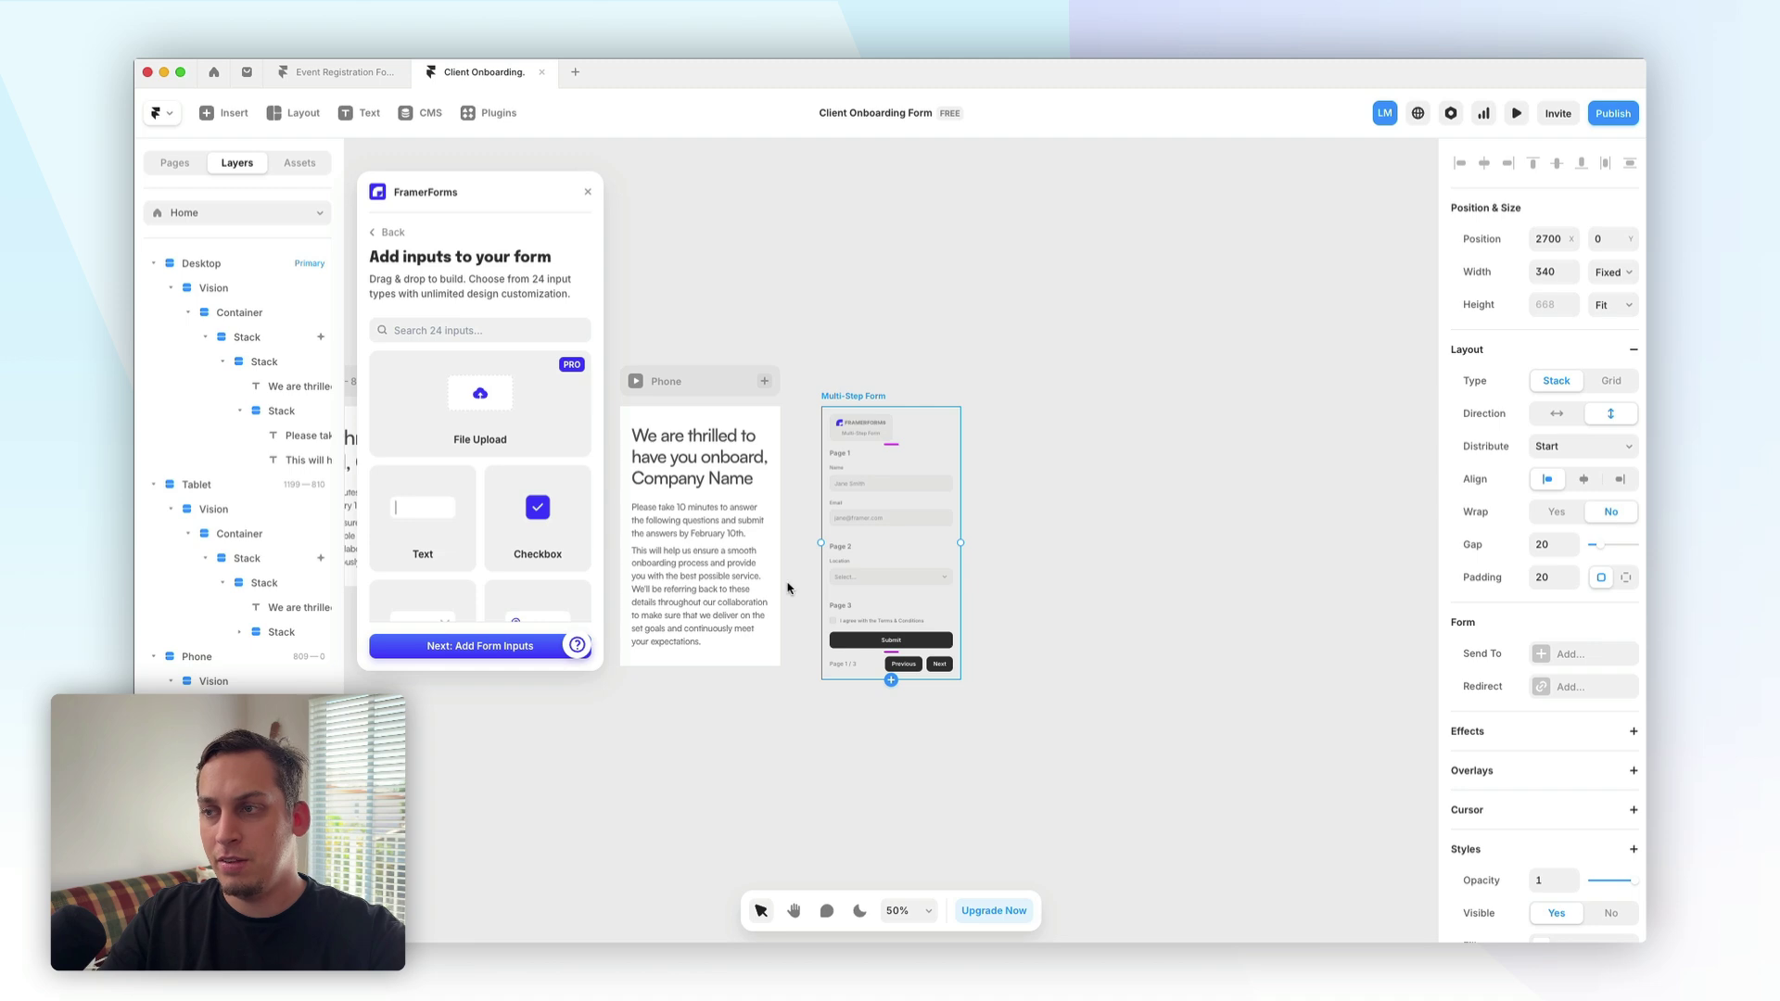
left_click_drag(858, 396, 846, 484)
scroll(576, 352, "left", 10)
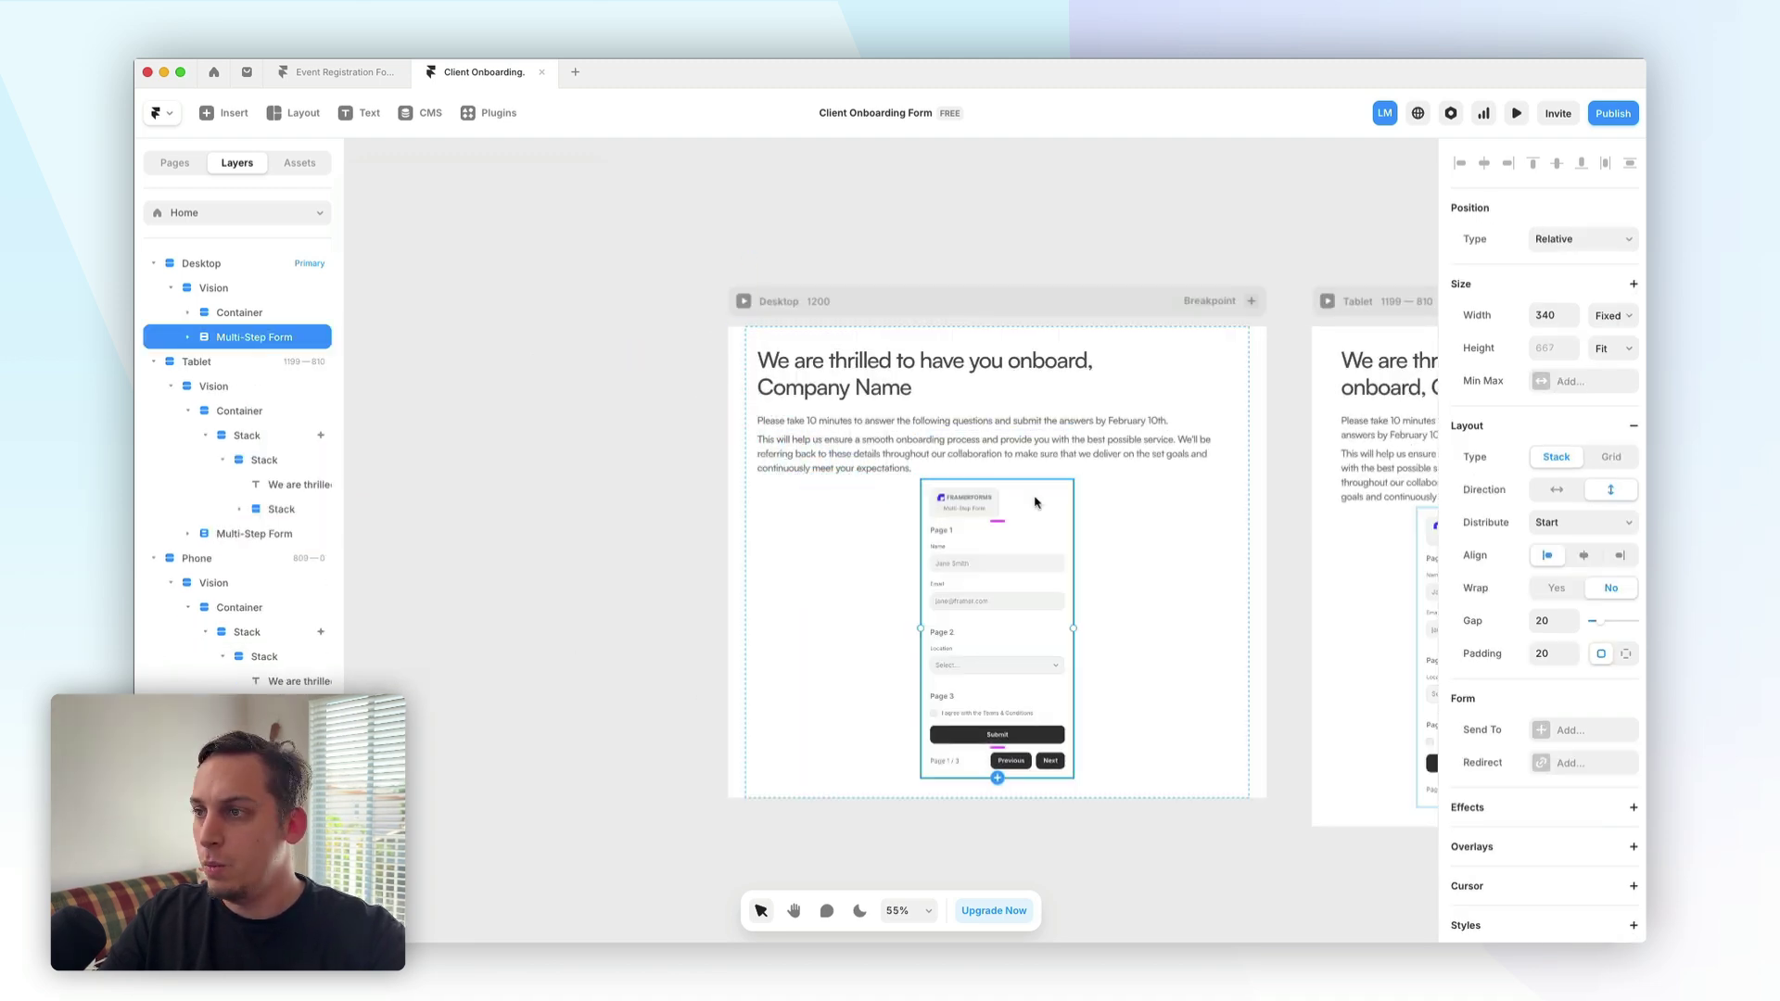
- Change the form's width from Fixed to Fill and zoom to fit
left_click(1622, 322)
left_click(1609, 352)
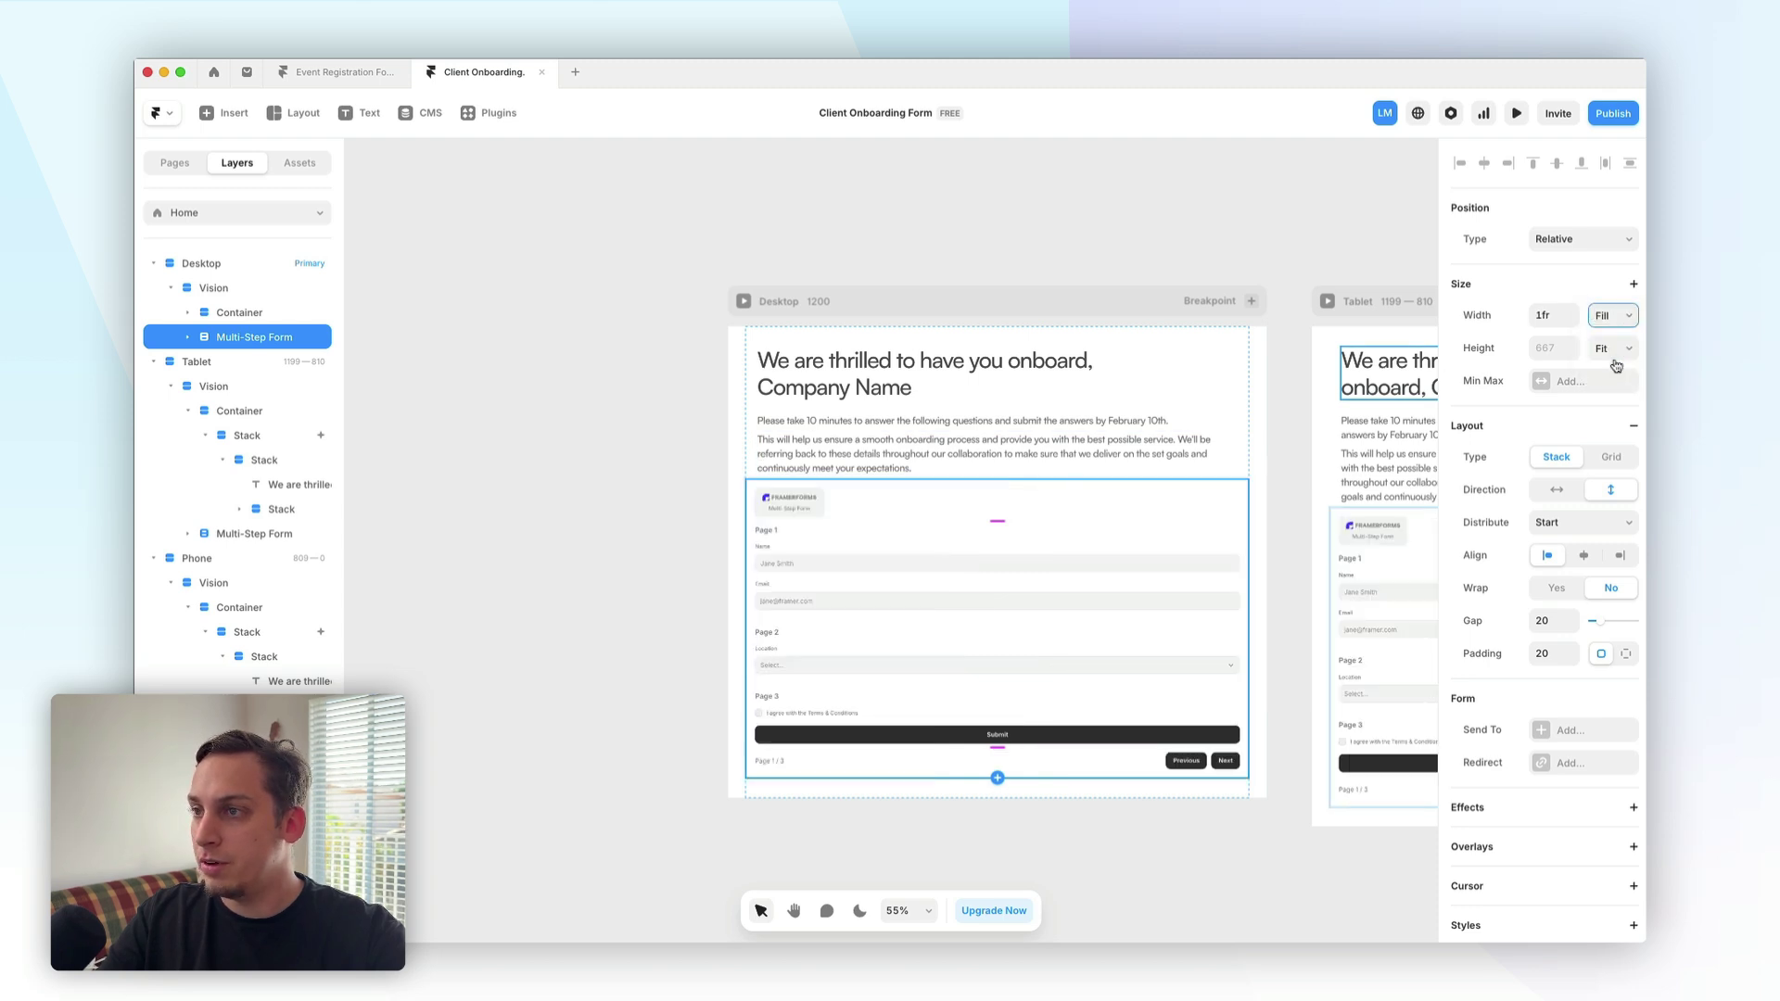
key("shift+2")
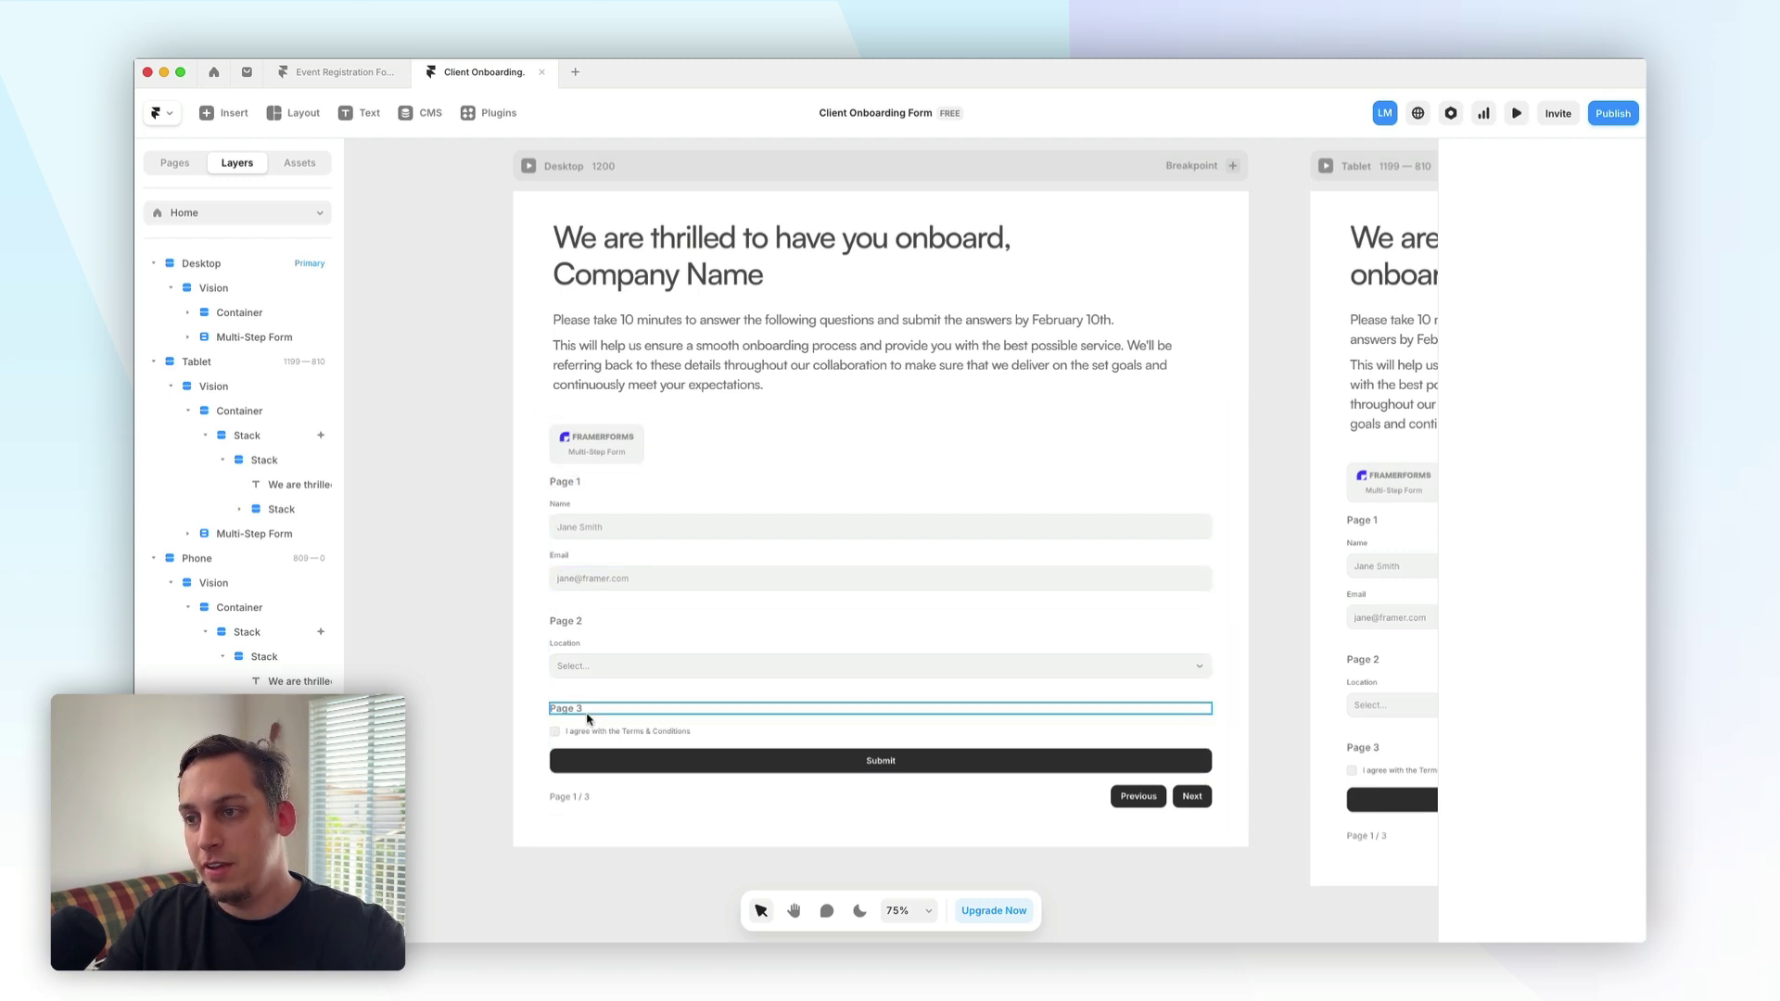
- Preview the Desktop breakpoint, then exit back to editing
left_click(534, 172)
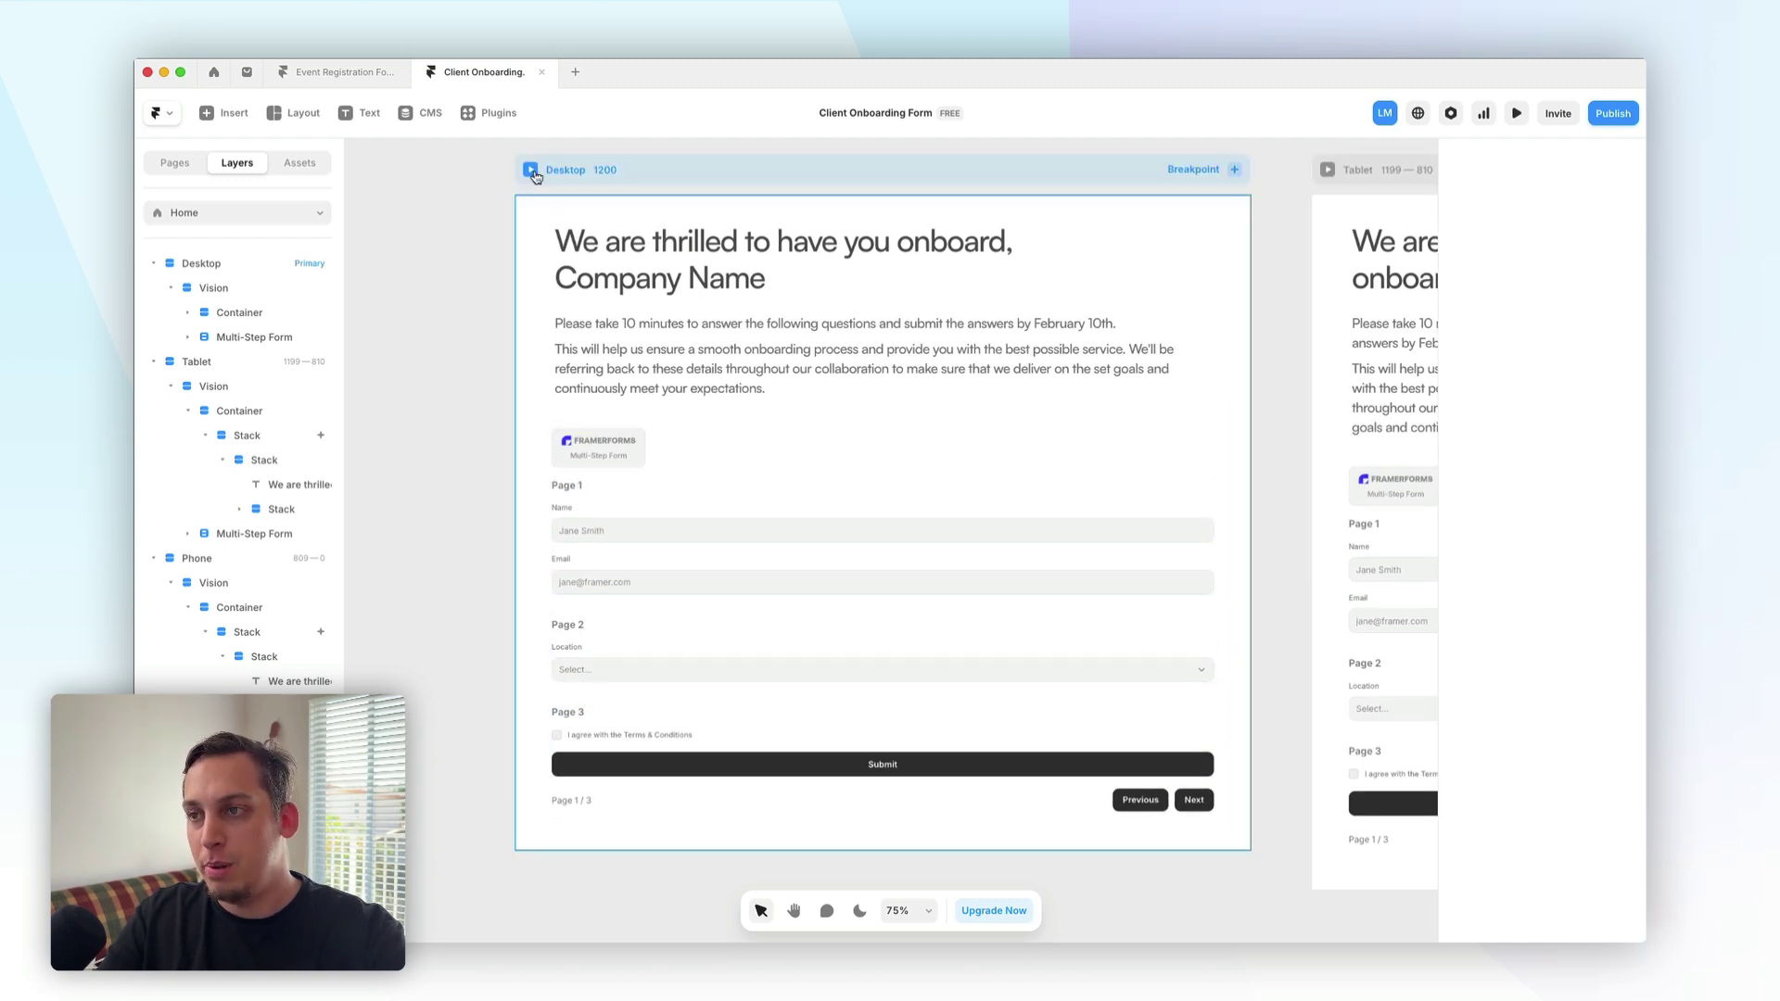
left_click(531, 170)
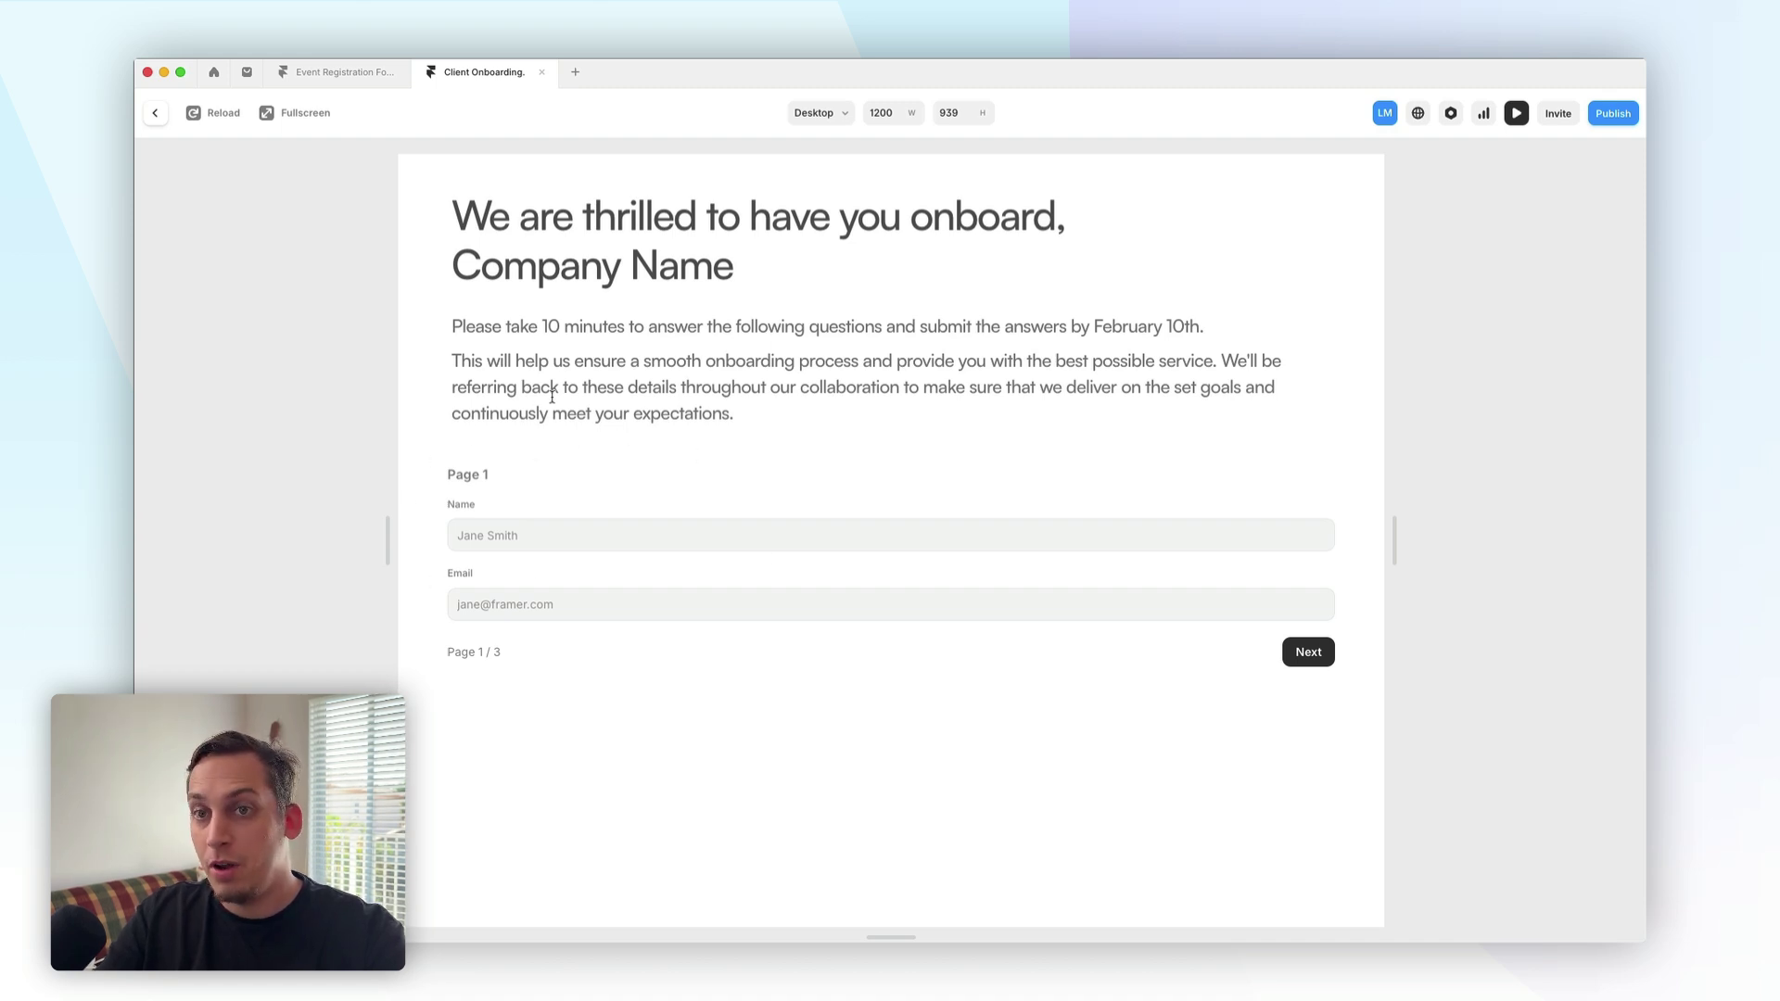
key("Escape")
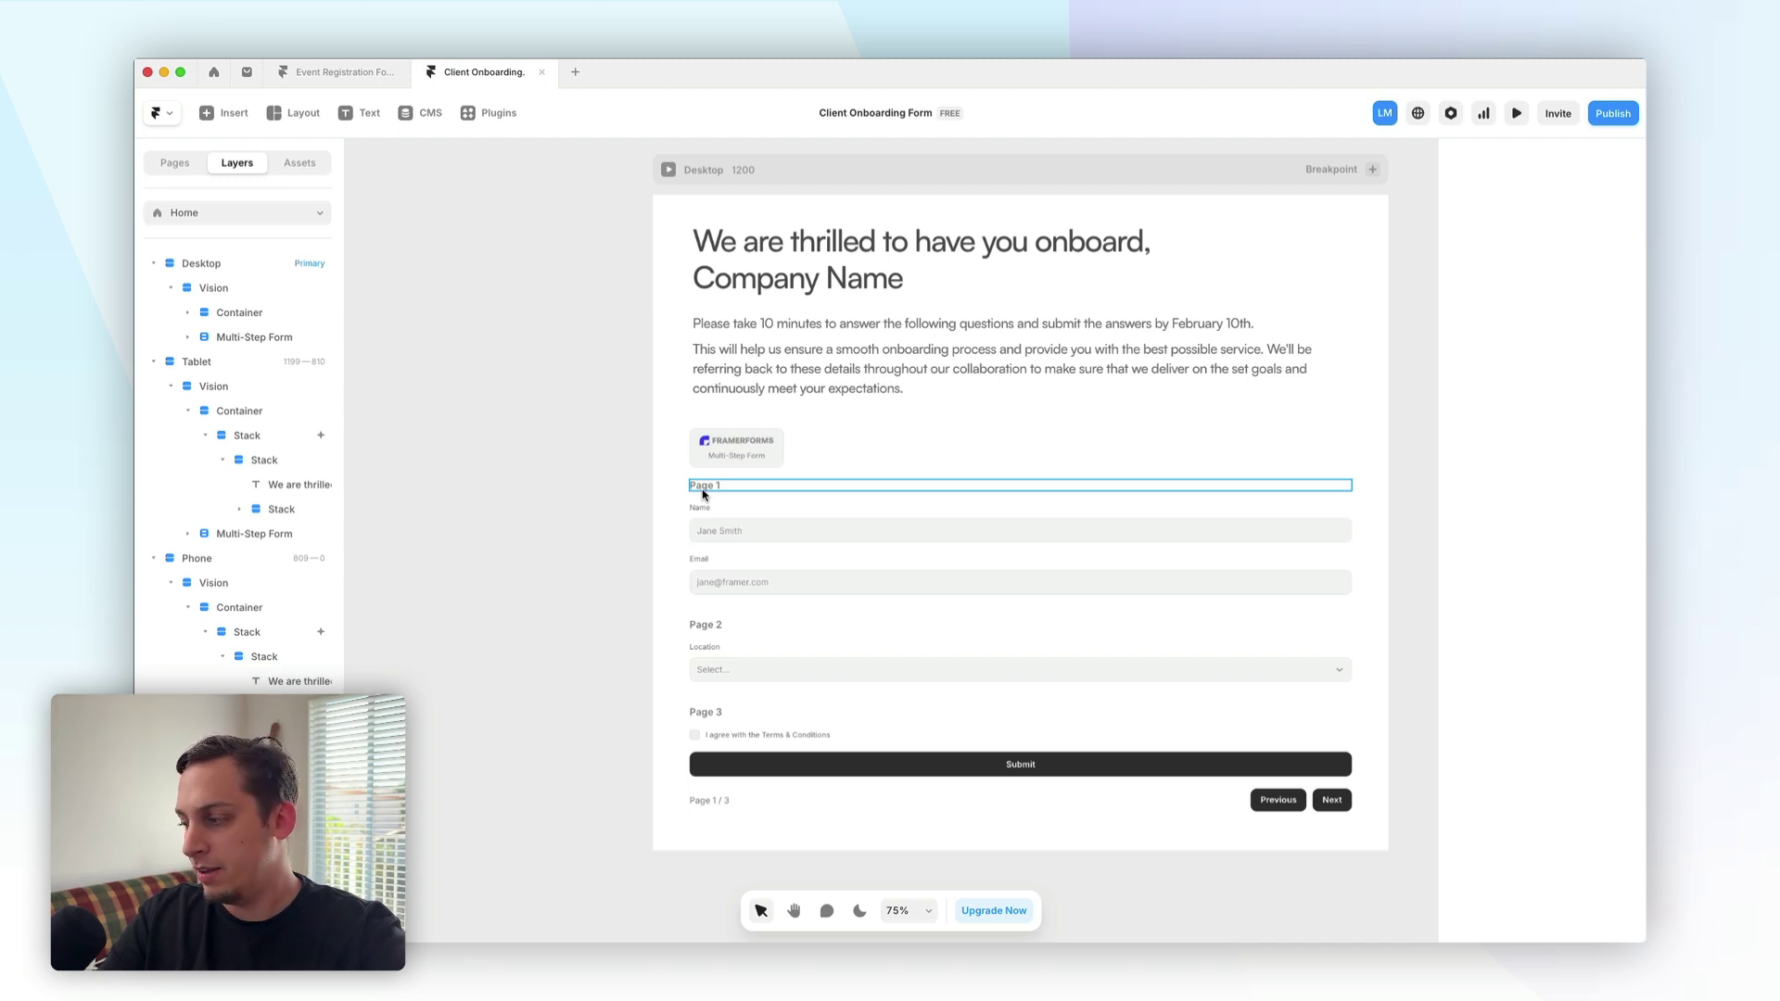
- Select the Page 1 heading and collapse the contact, goals, docs, additional and submit layer groups
double_click(703, 486)
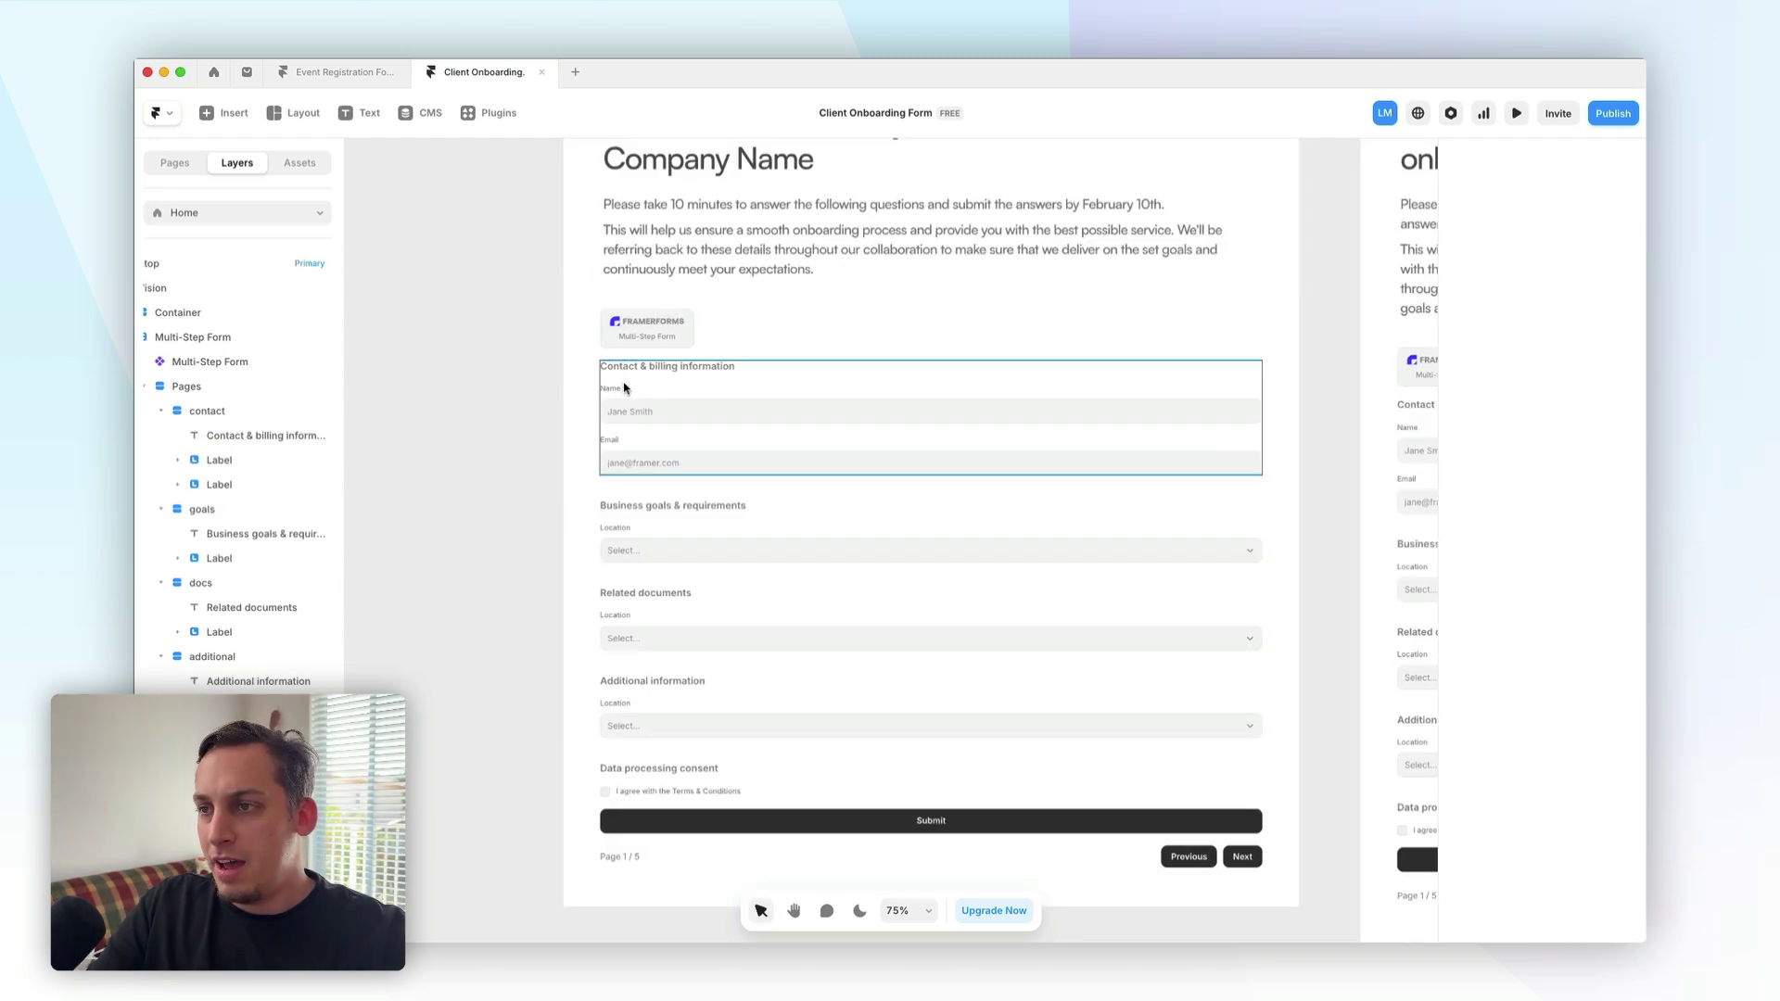
left_click(161, 411)
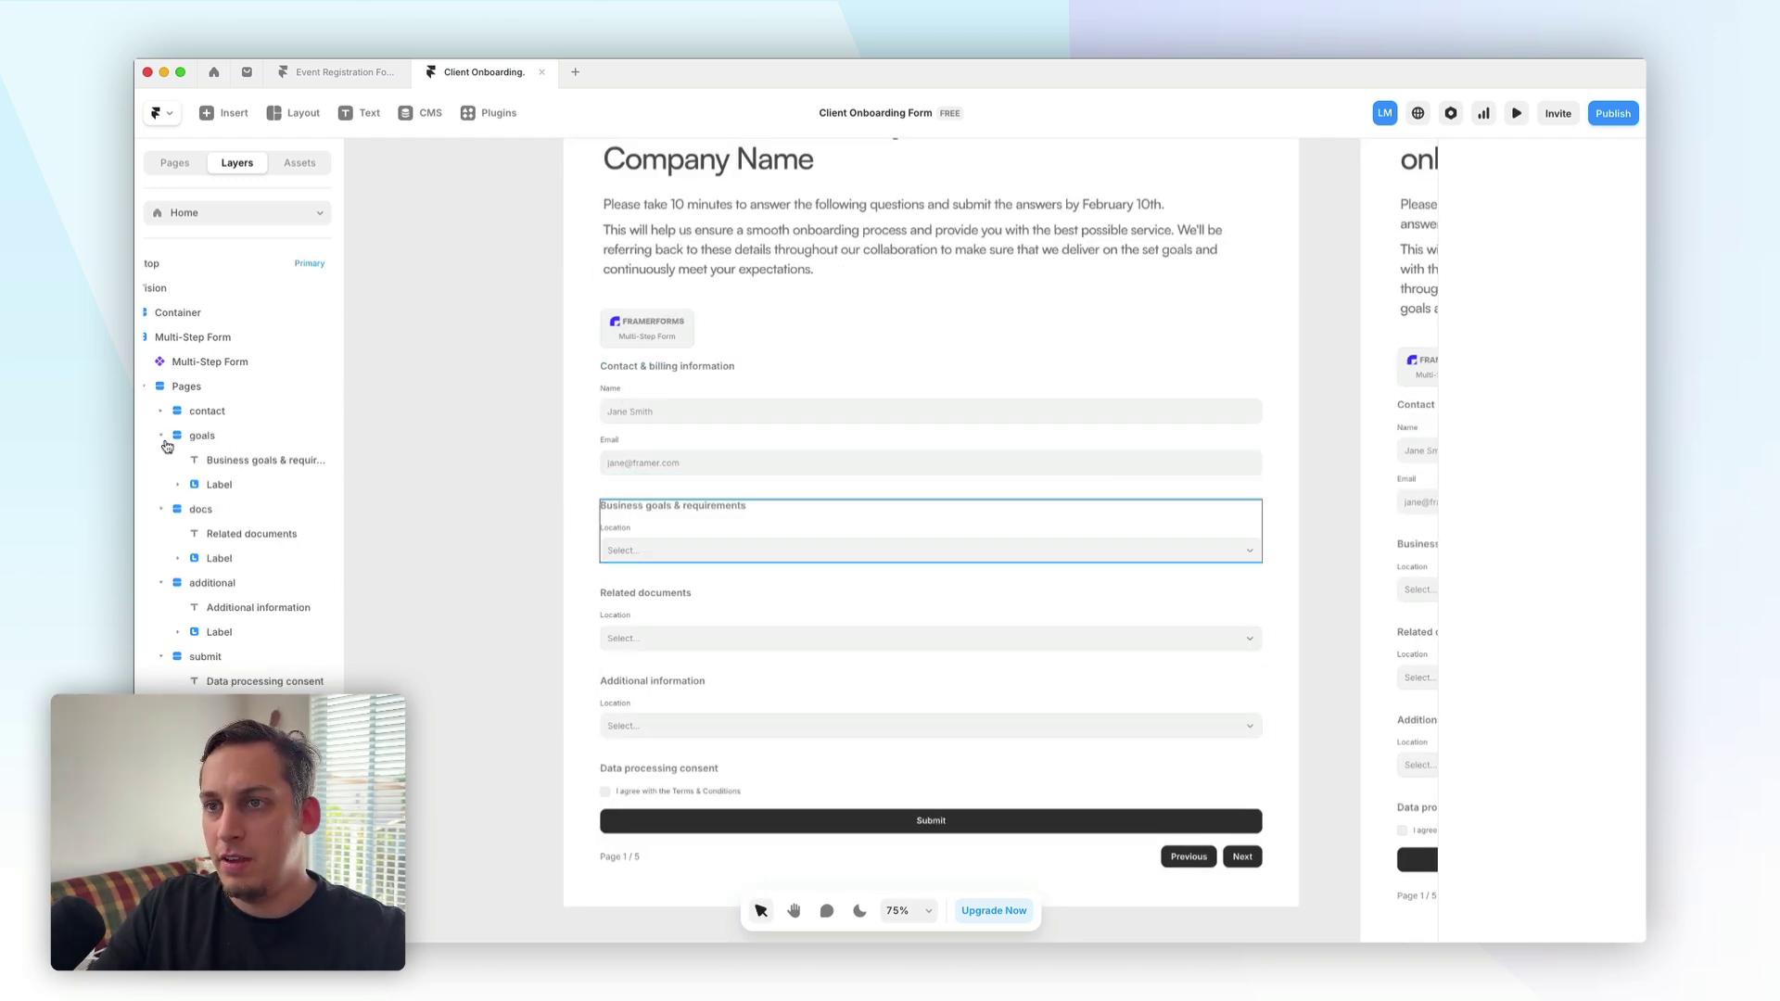
left_click(161, 436)
left_click(162, 460)
left_click(161, 485)
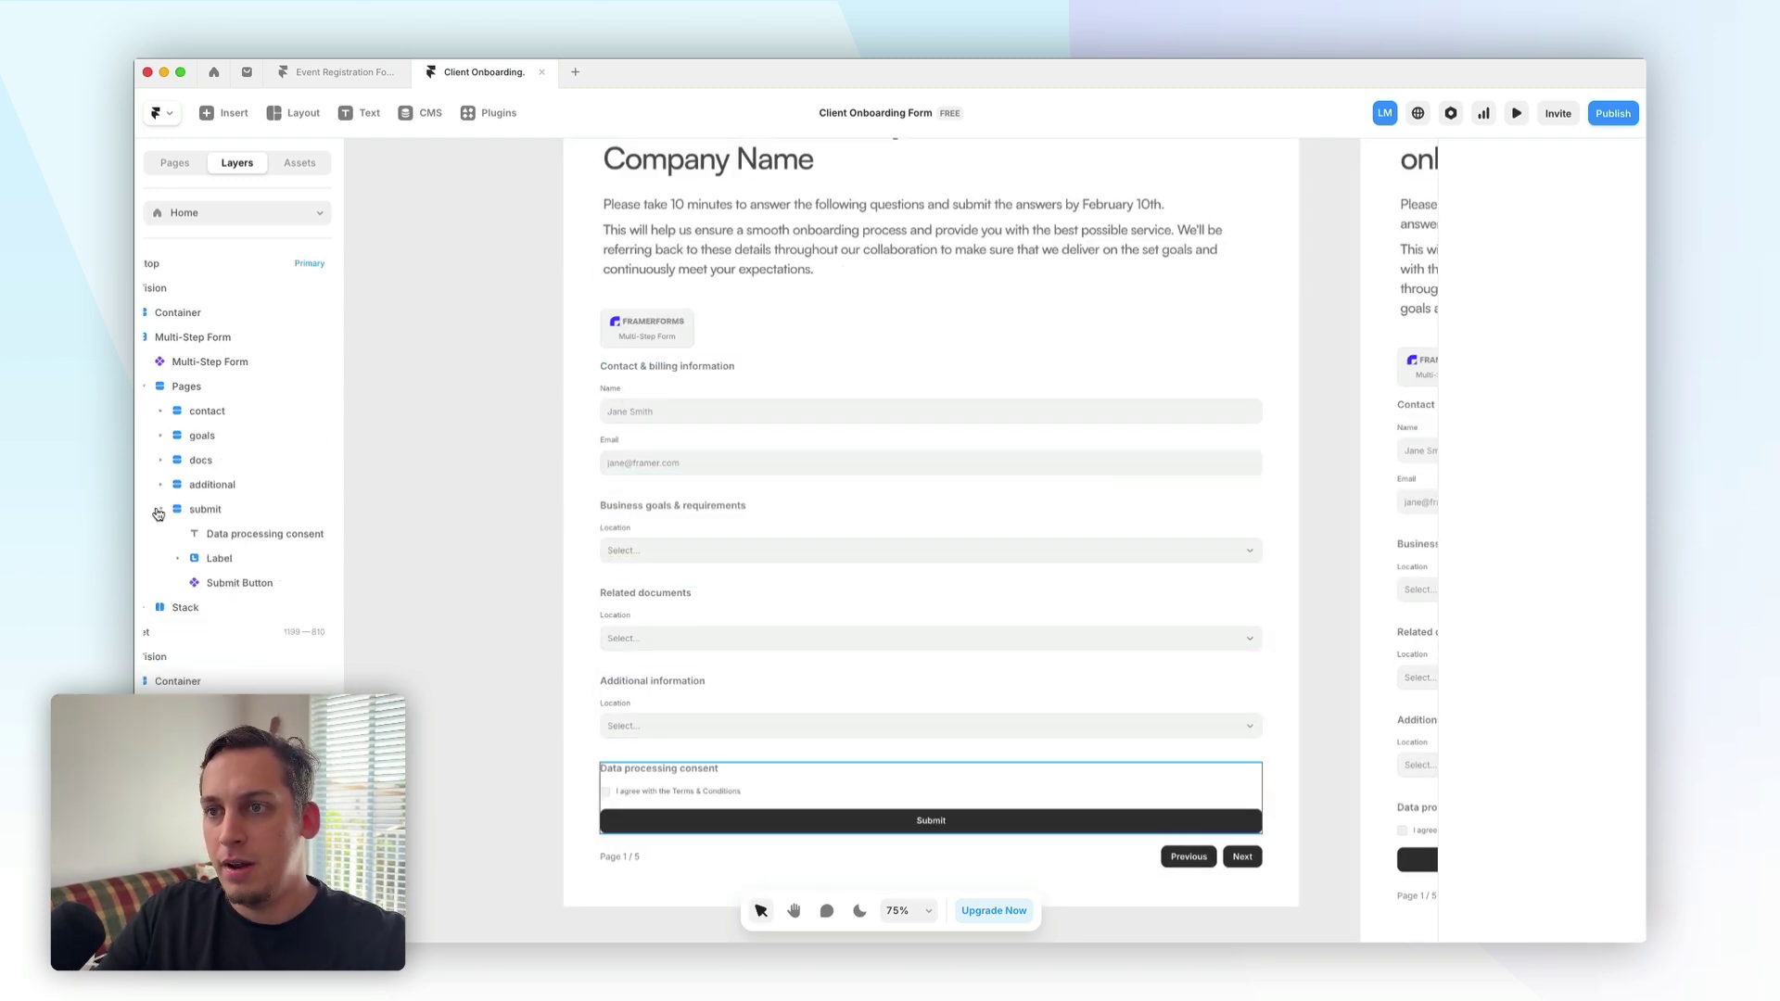
left_click(161, 509)
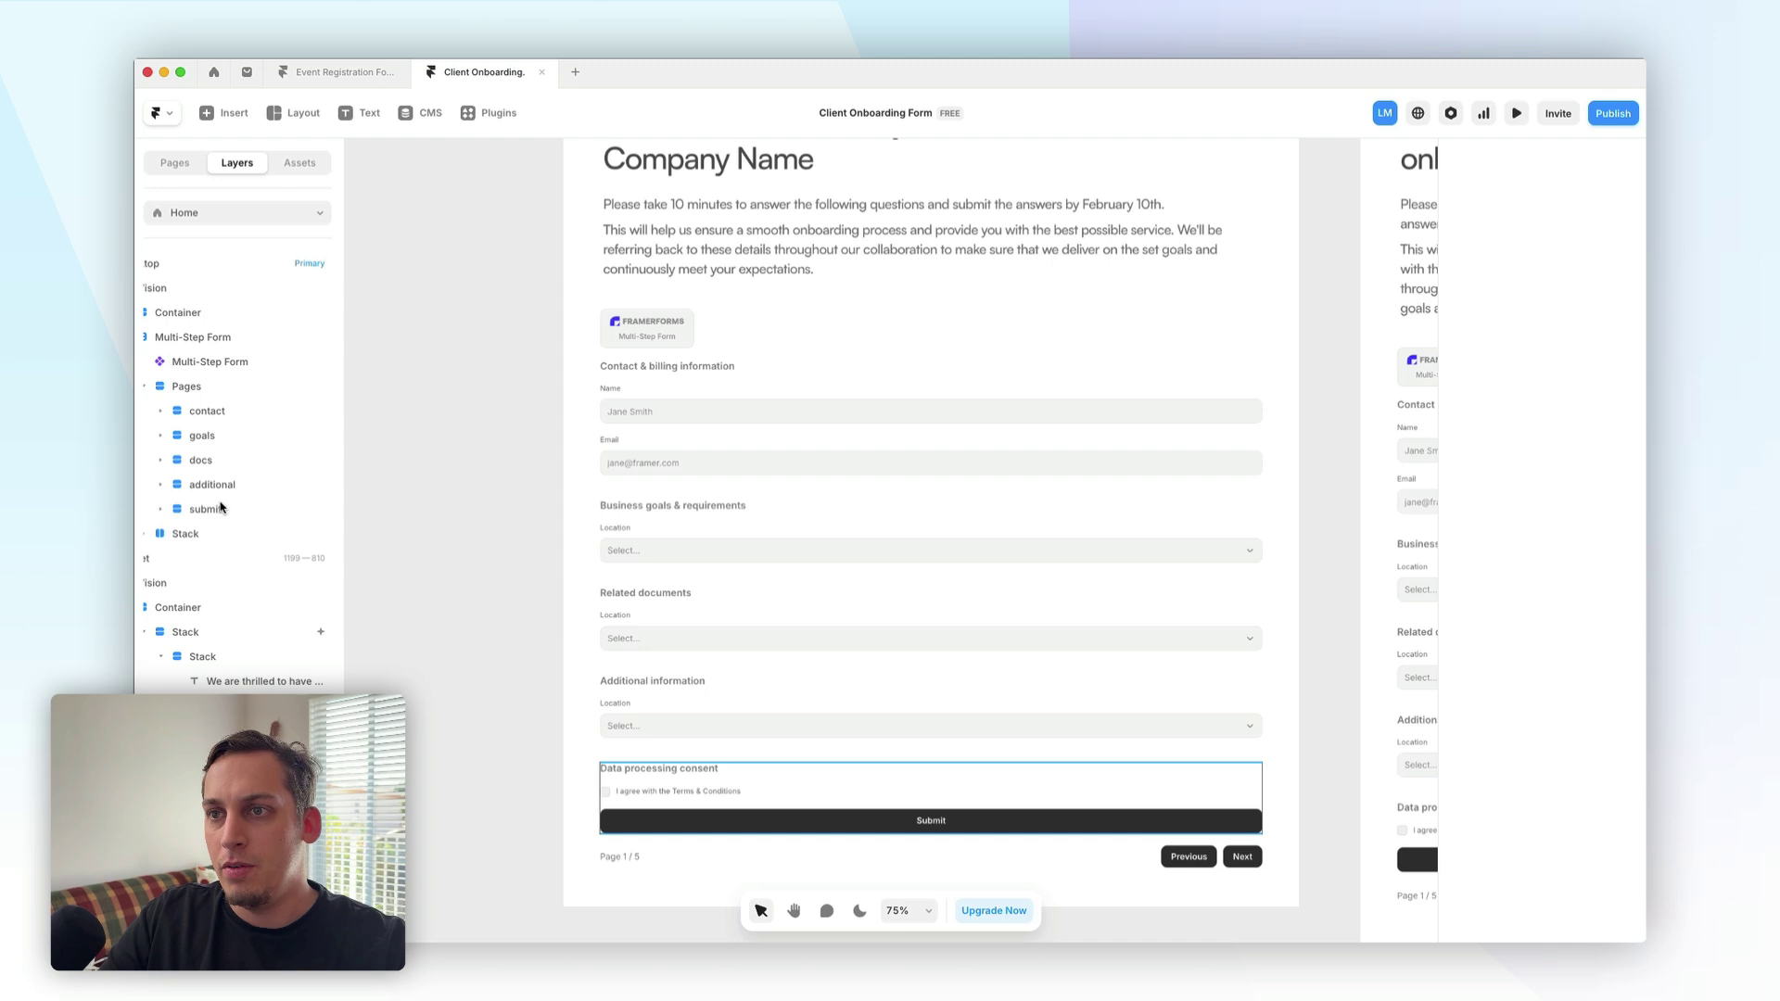
- Inspect the Contact & billing, Related documents and Additional information page frames, then deselect
left_click(624, 388)
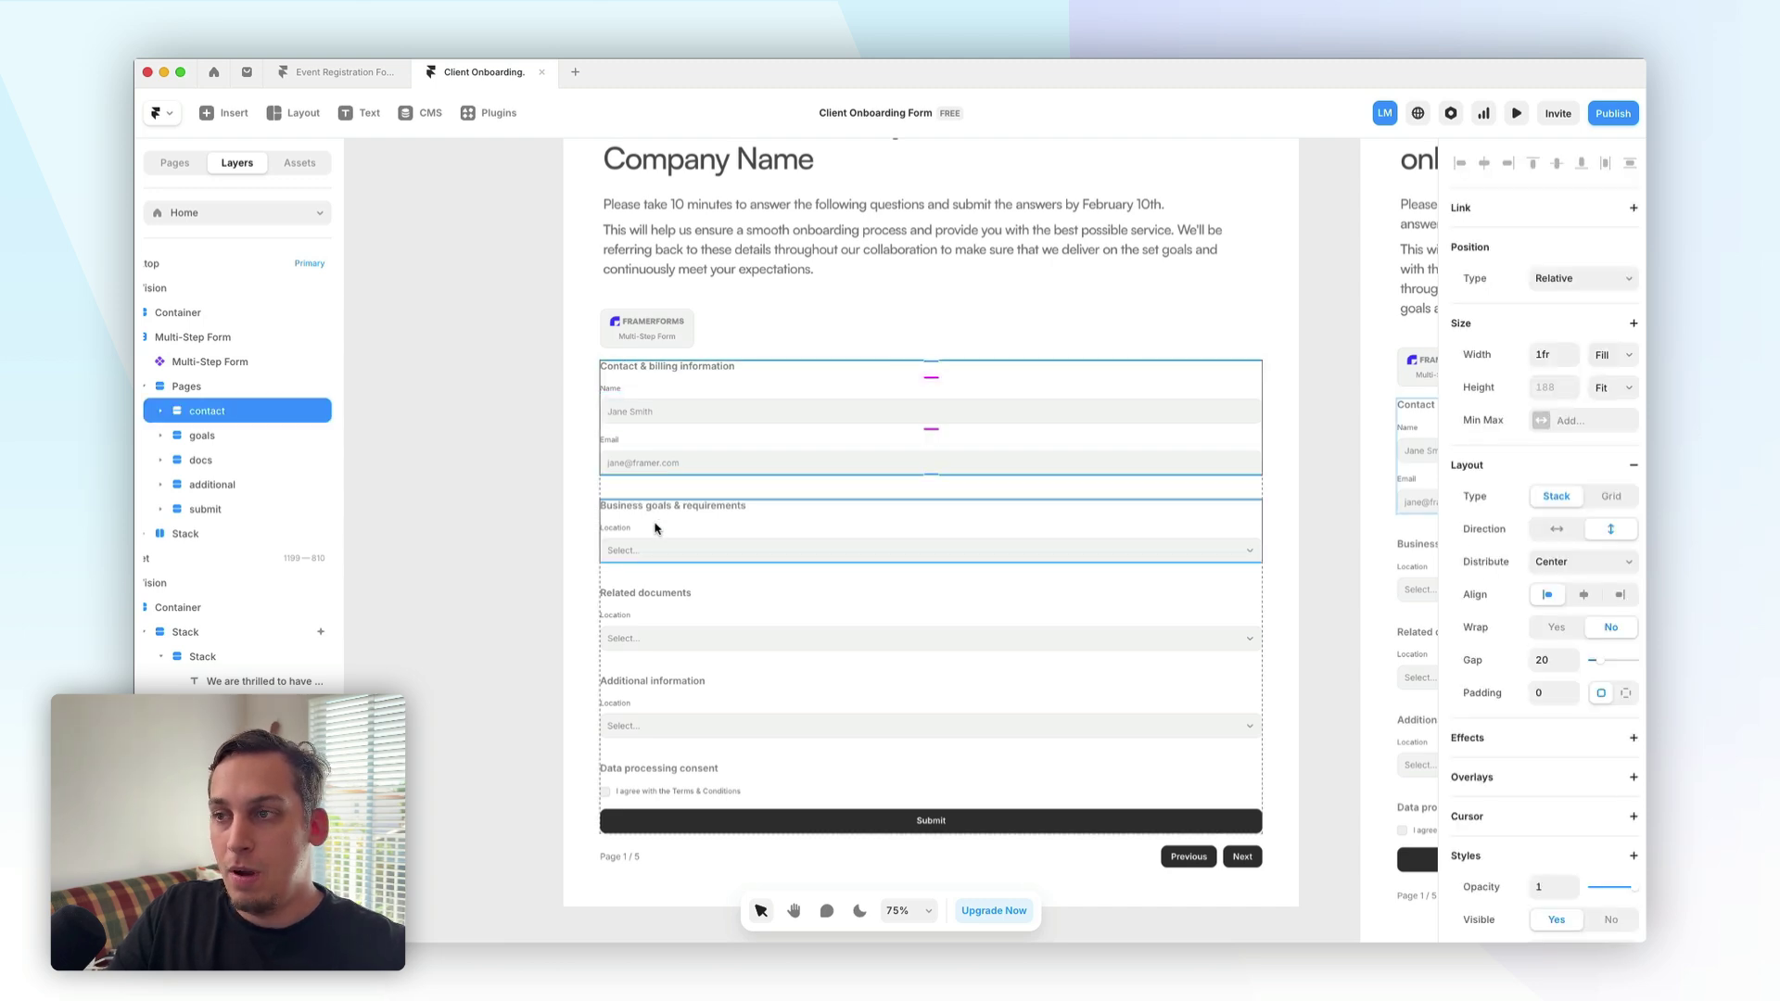
left_click(710, 612)
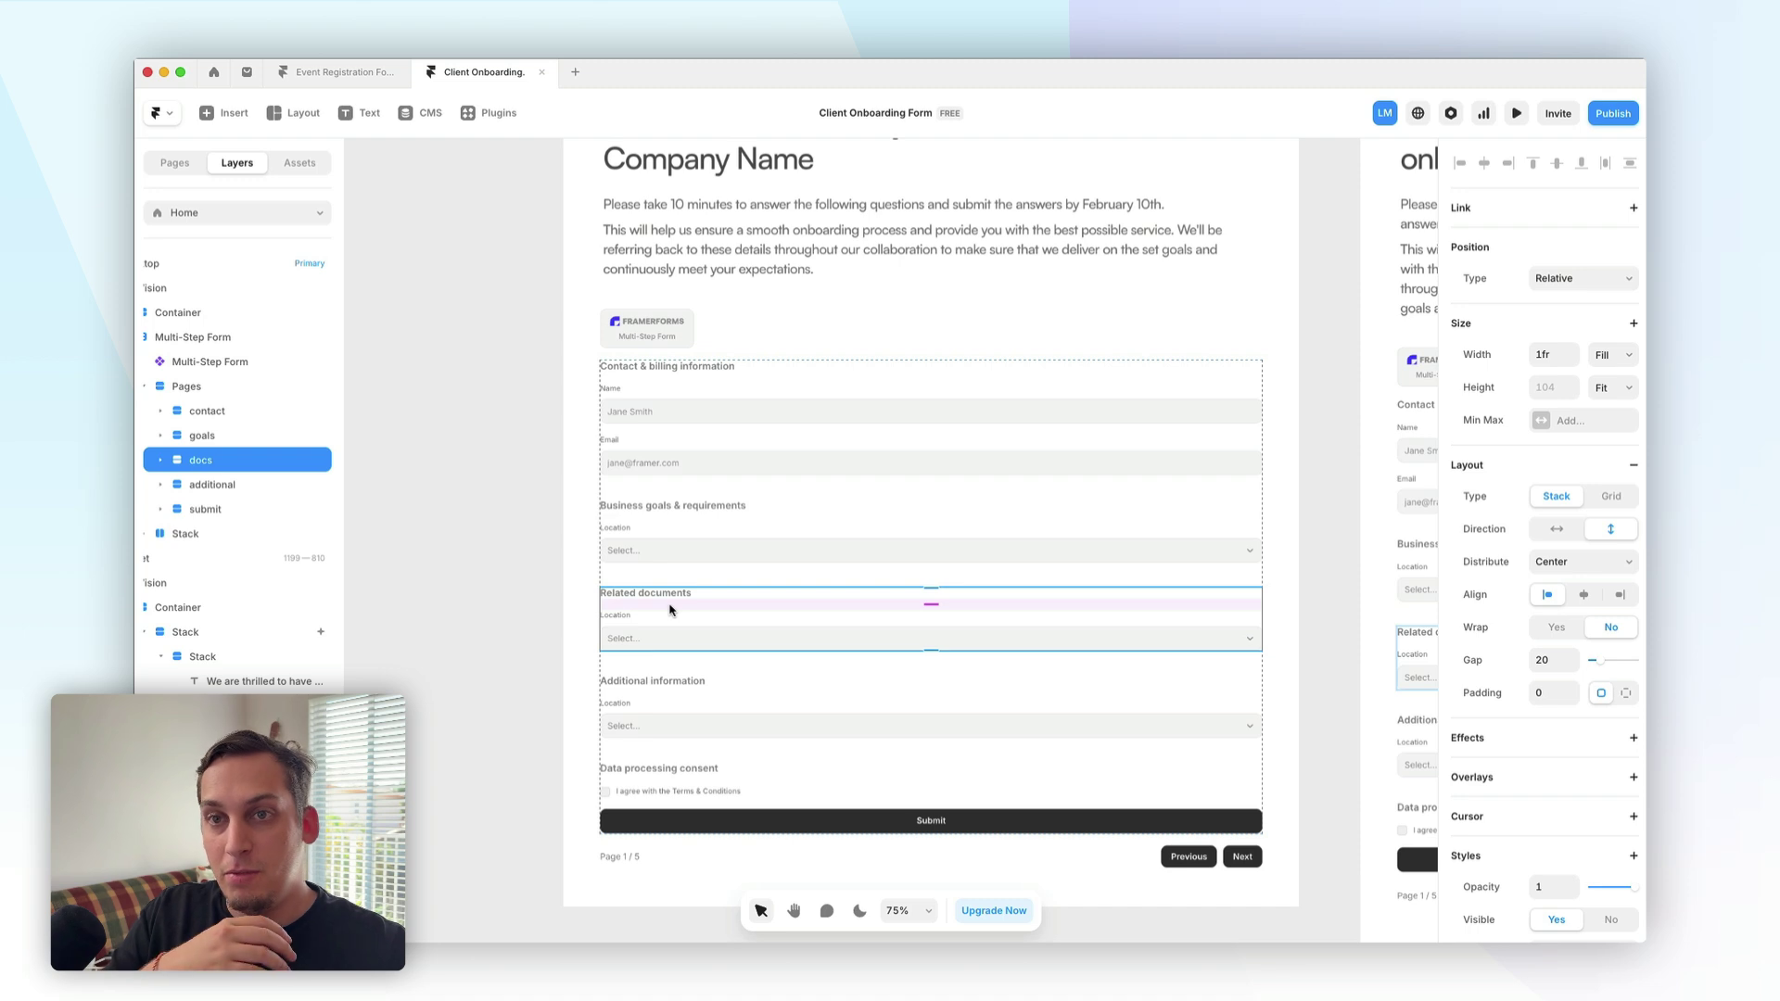
left_click(677, 703)
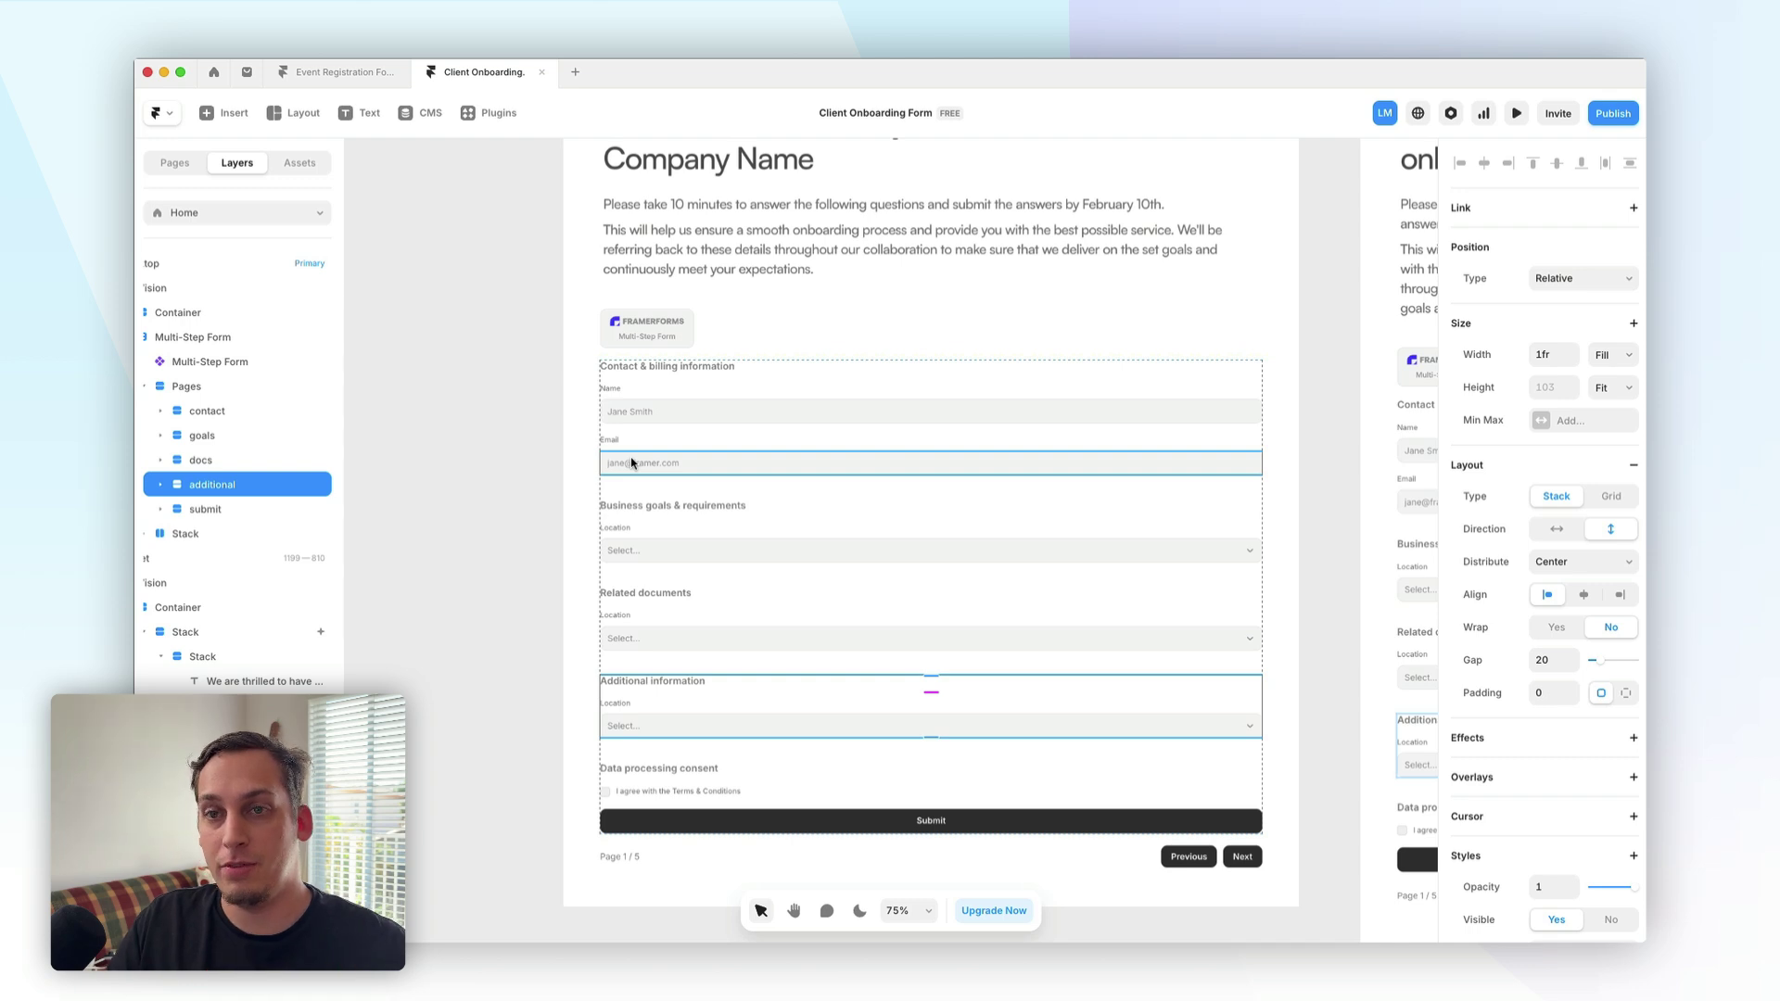
left_click(553, 282)
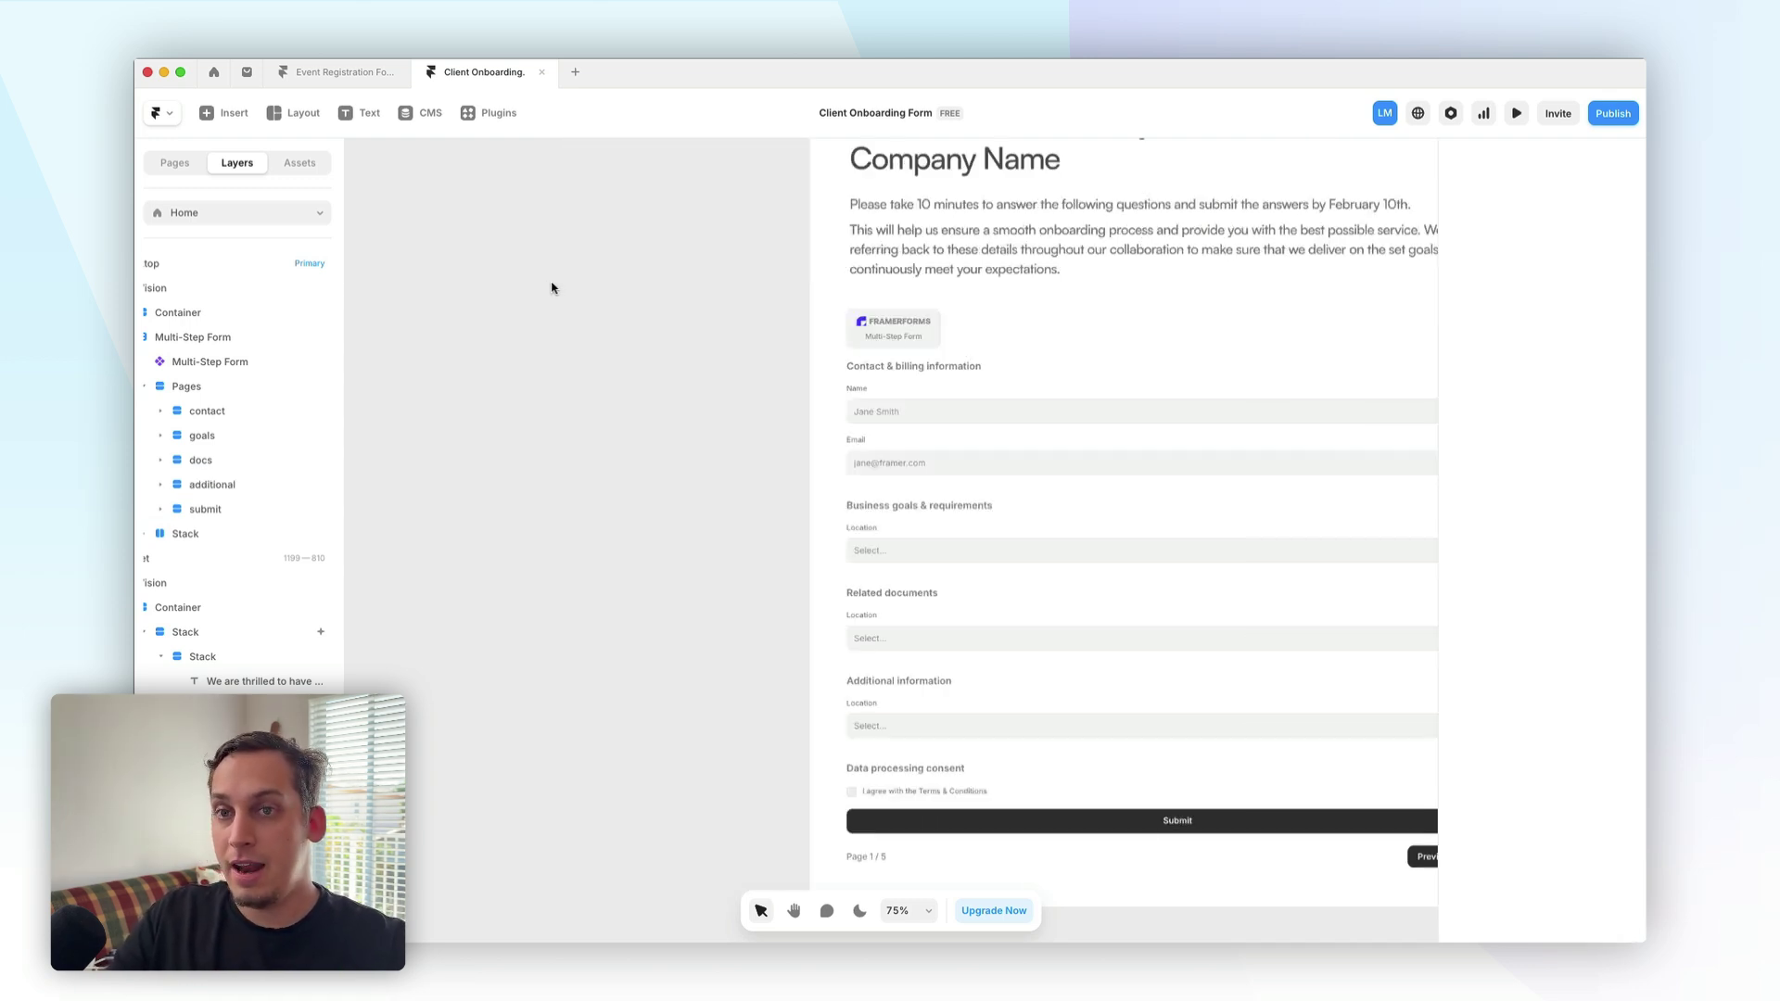
- Launch FramerForms from Plugins and browse its Form Inputs list
left_click(491, 126)
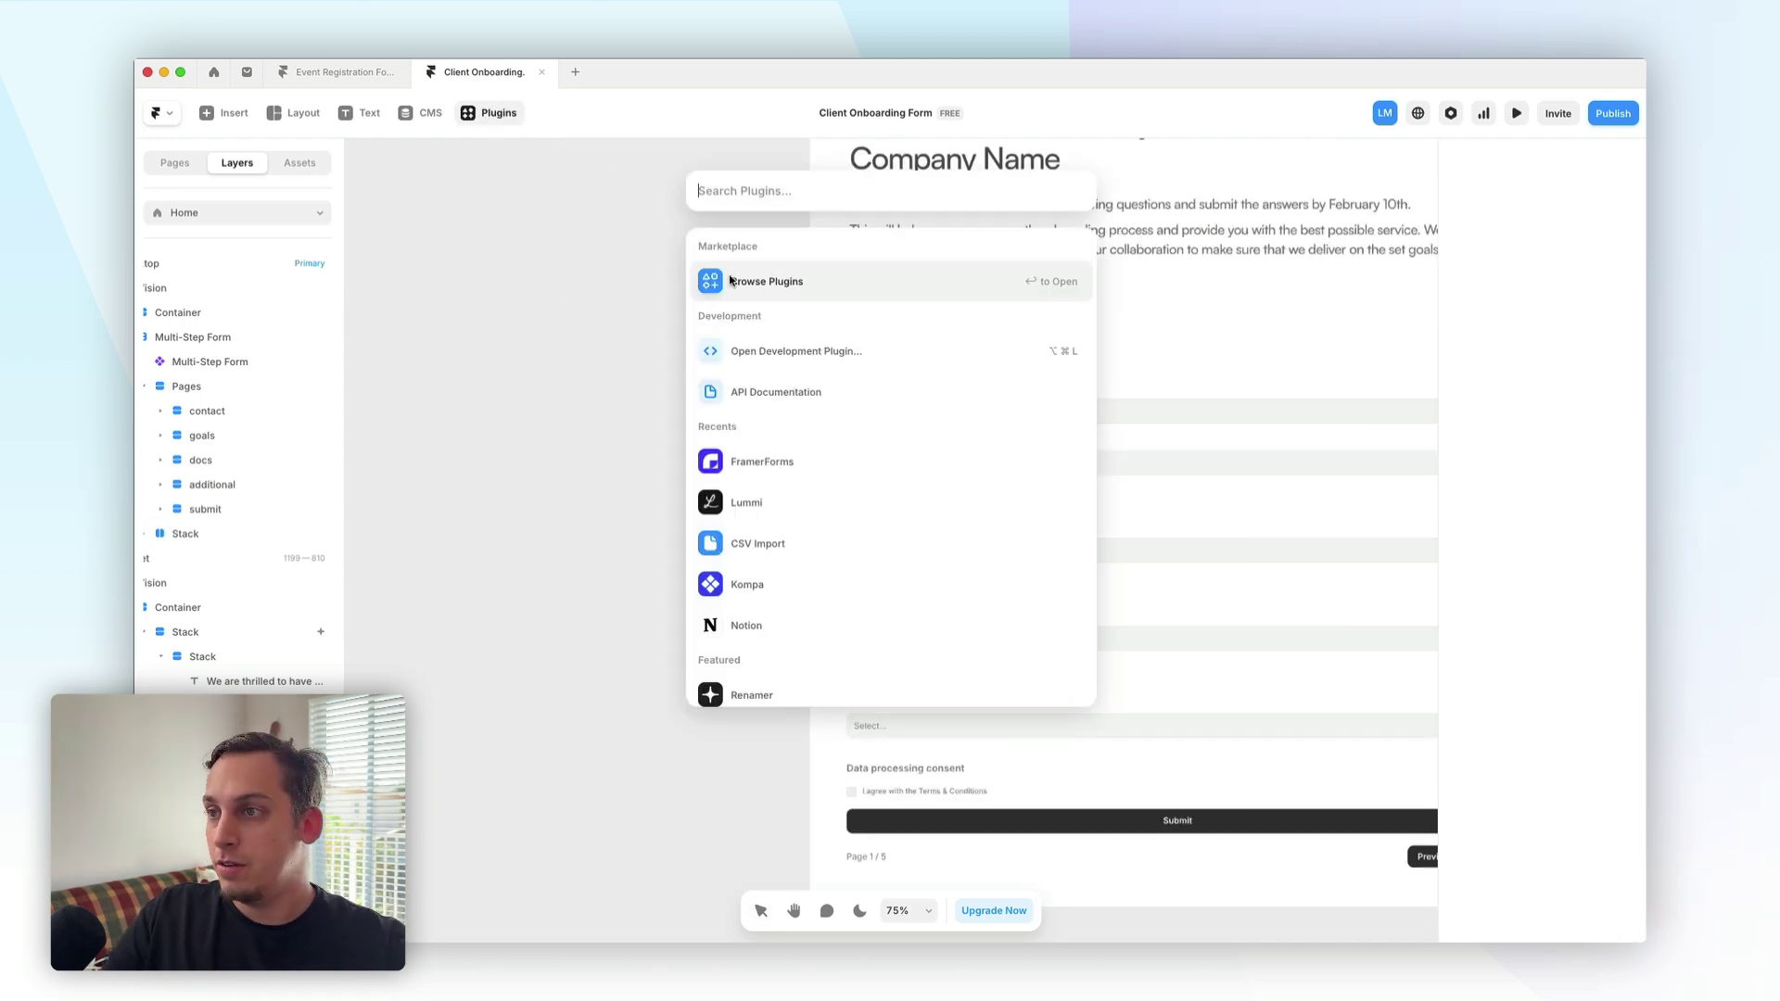
left_click(762, 463)
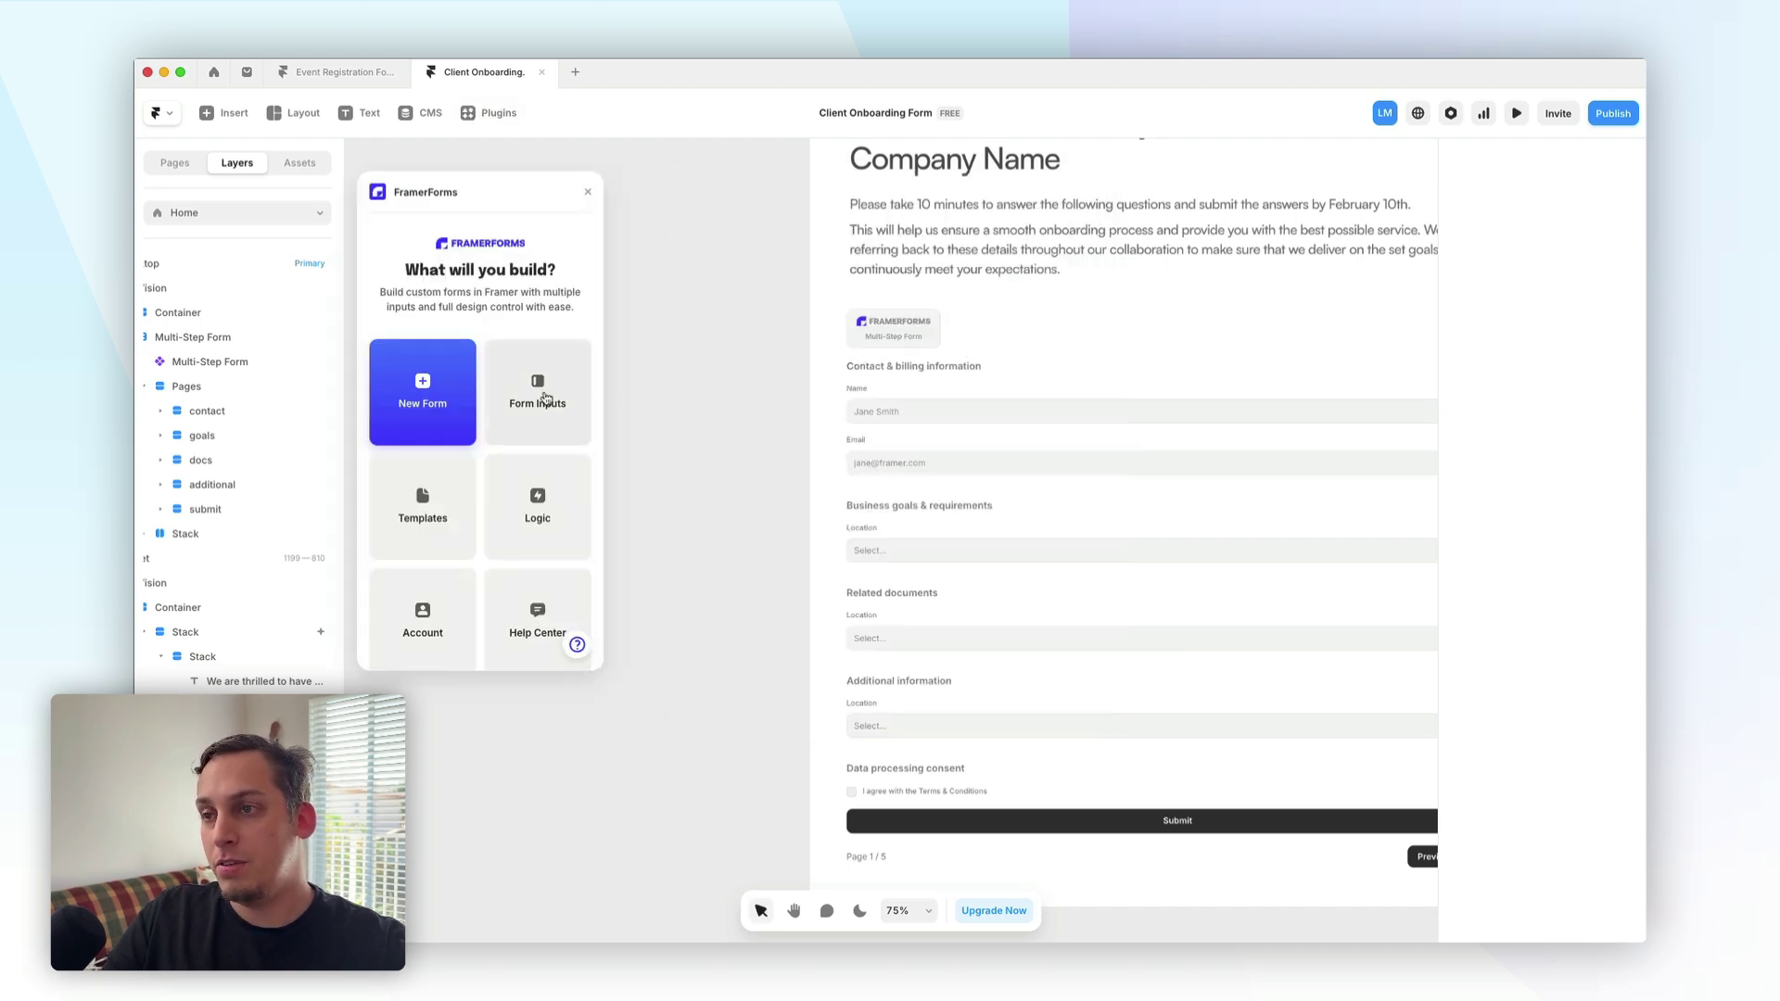
left_click(546, 399)
scroll(518, 414, "down", 5)
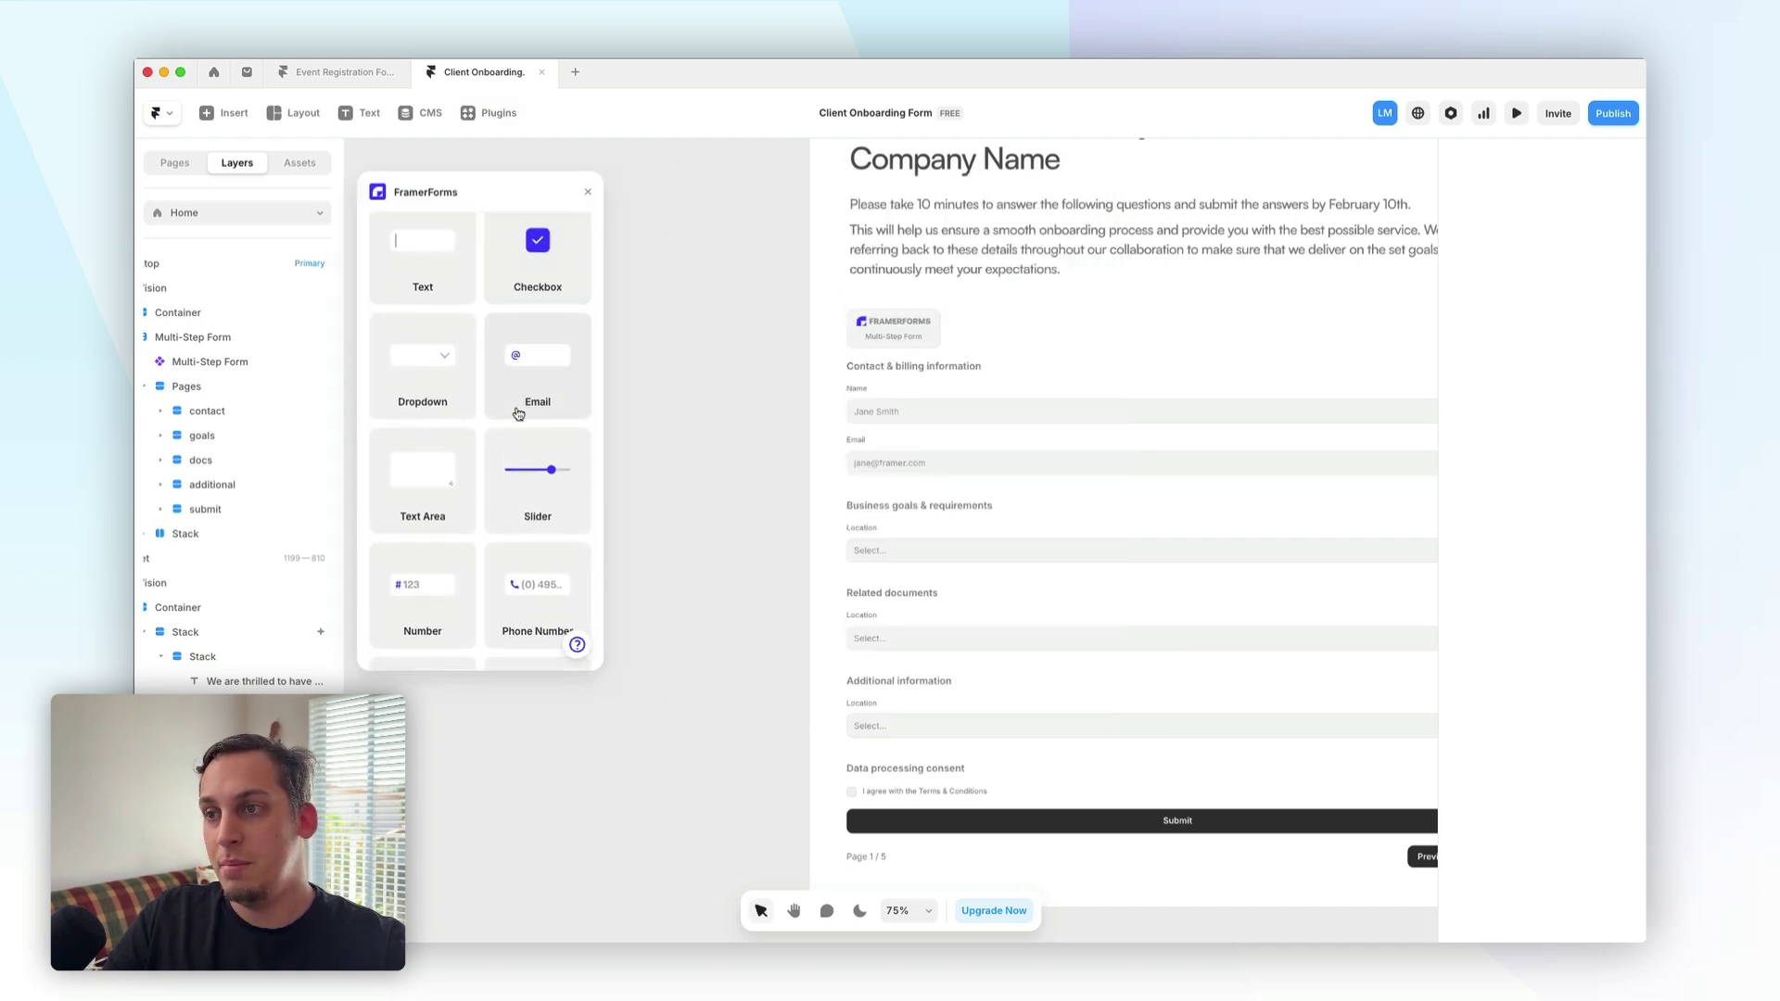
scroll(518, 413, "down", 4)
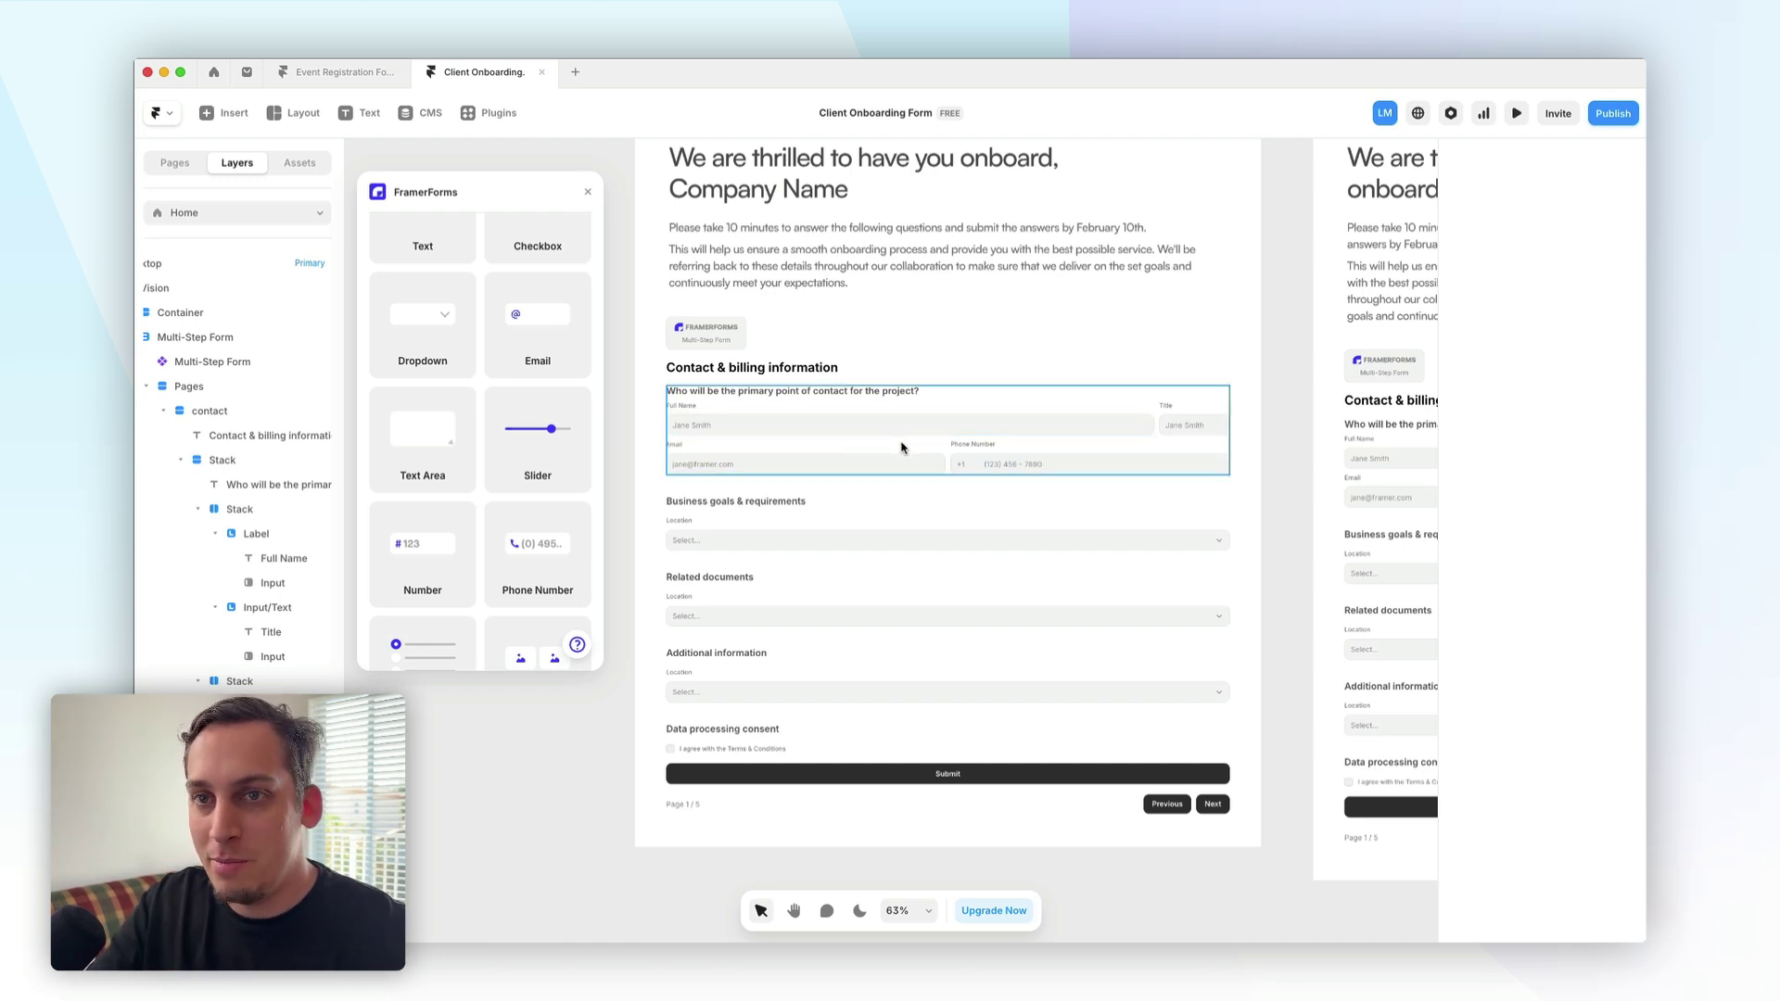
- Select the contact page group and scroll through the pages to review the added questions
left_click(260, 415)
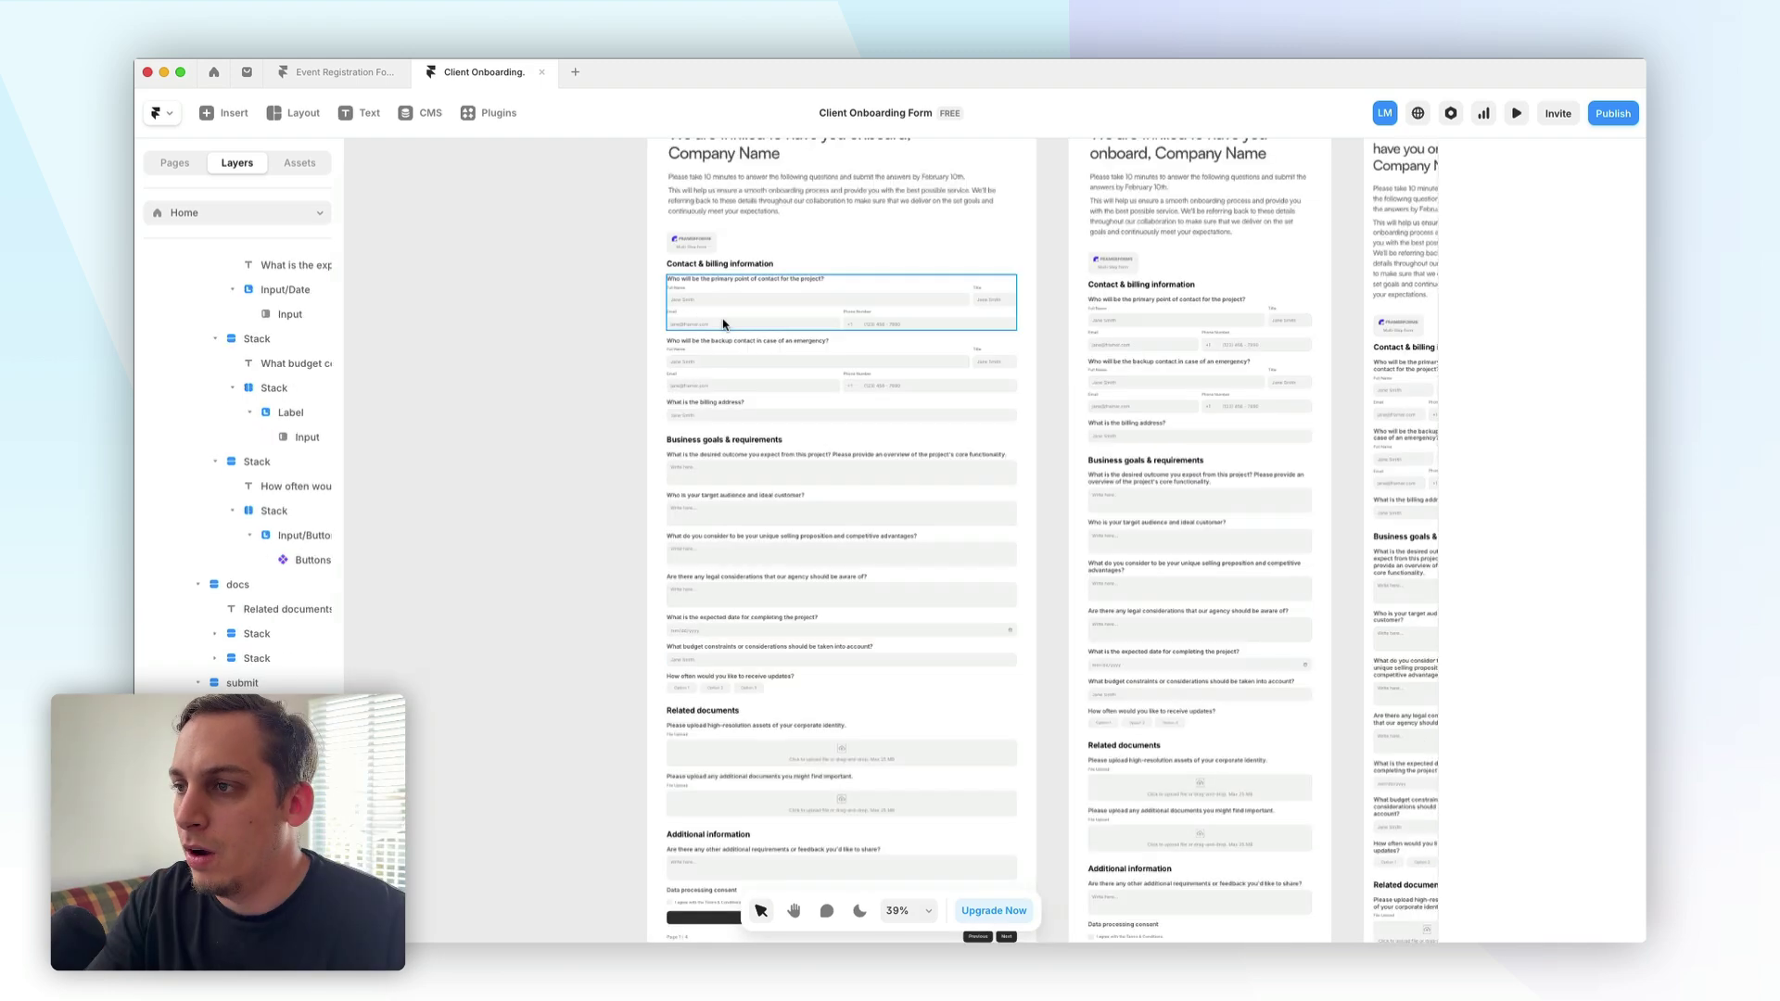
scroll(735, 334, "down", 10)
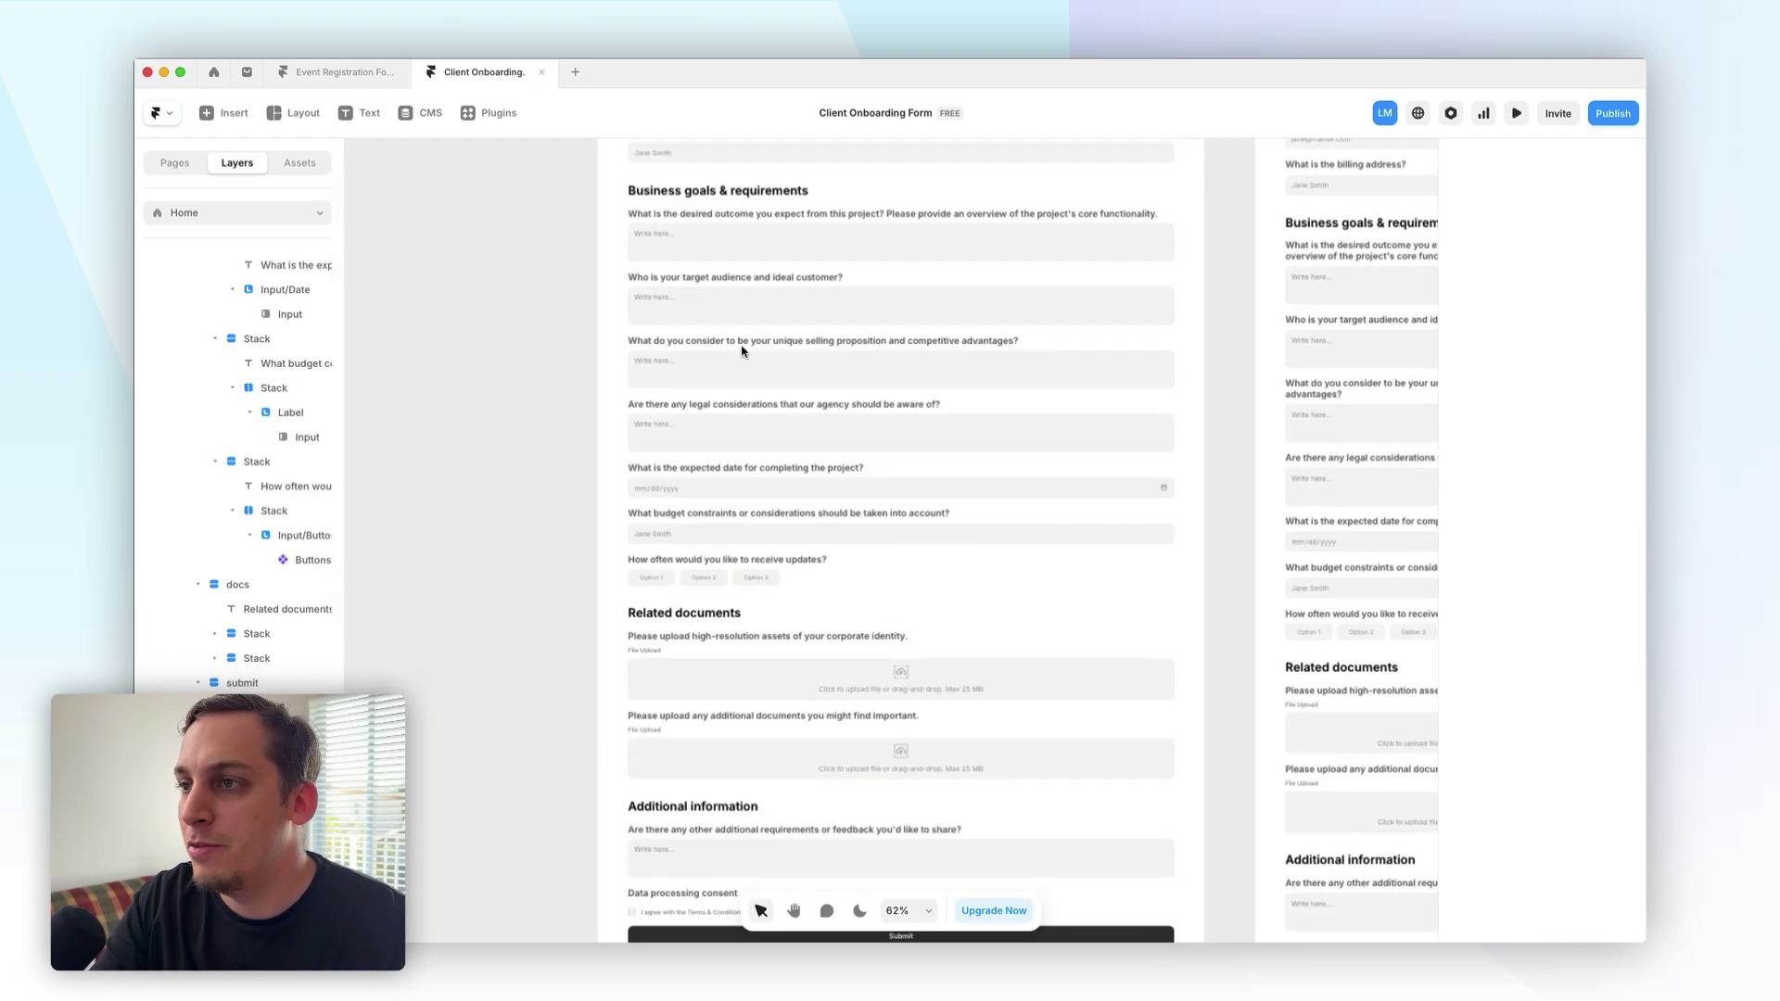
scroll(741, 350, "down", 3)
scroll(740, 350, "up", 8)
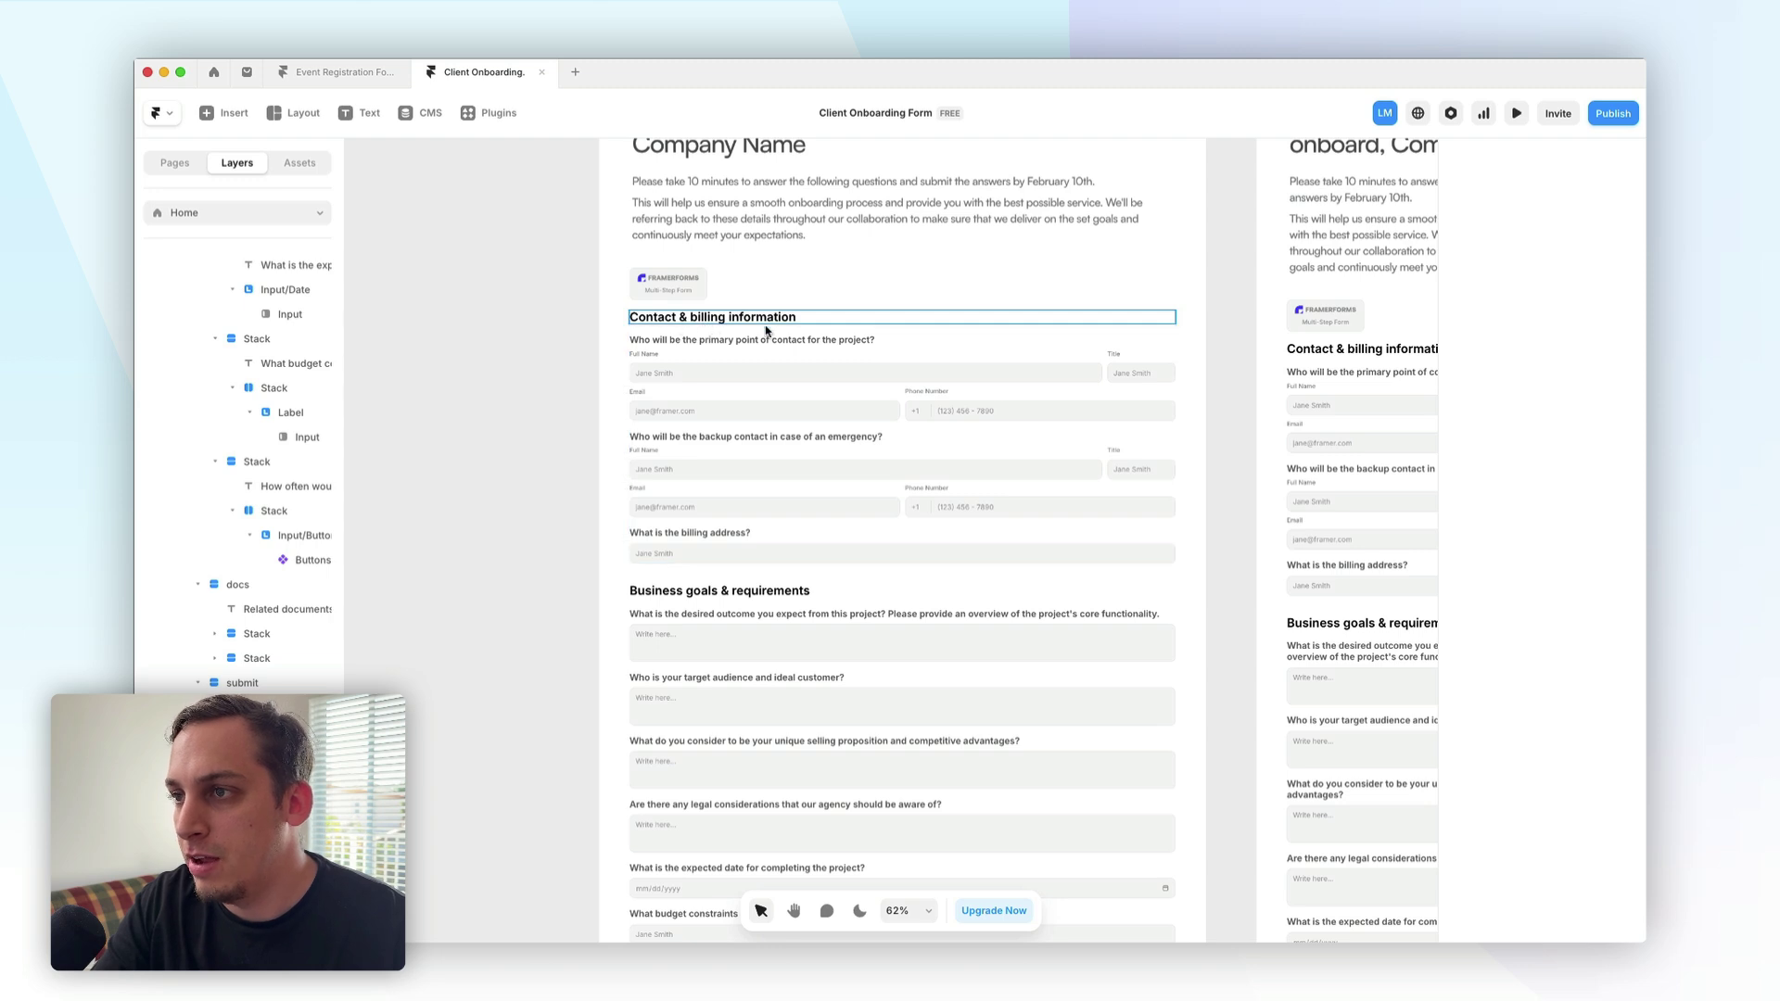
scroll(718, 586, "down", 3)
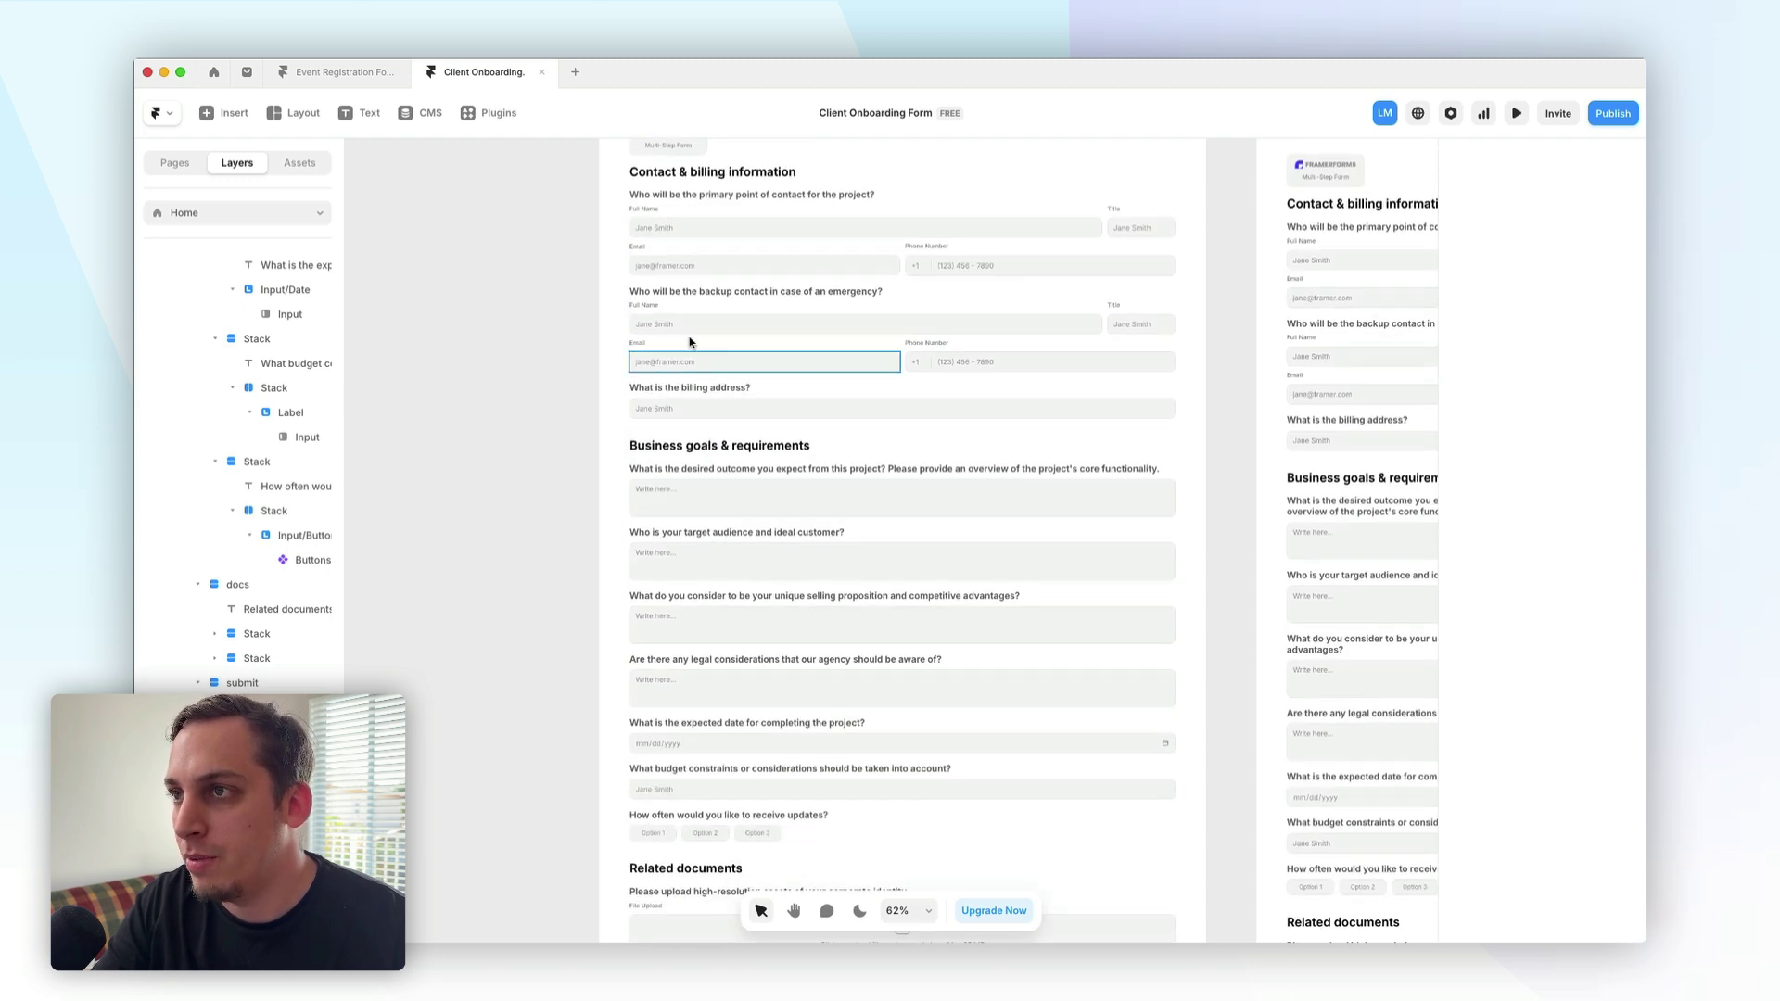
scroll(681, 399, "down", 1)
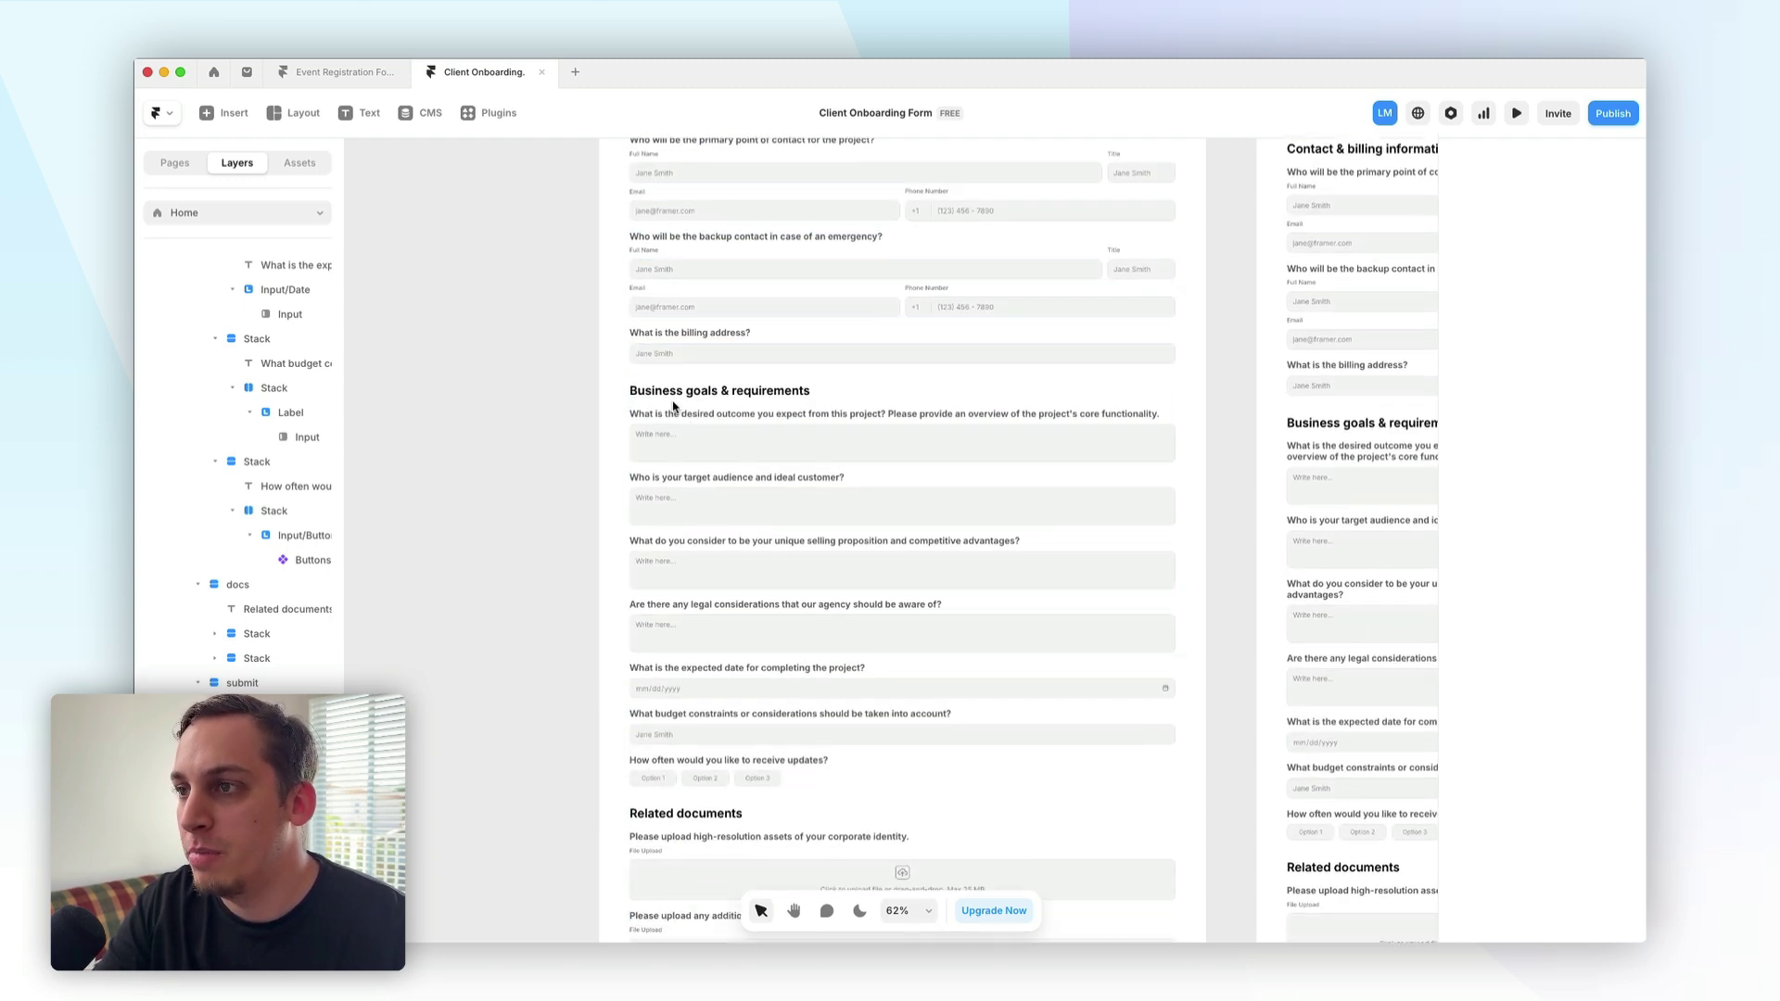
scroll(674, 405, "down", 6)
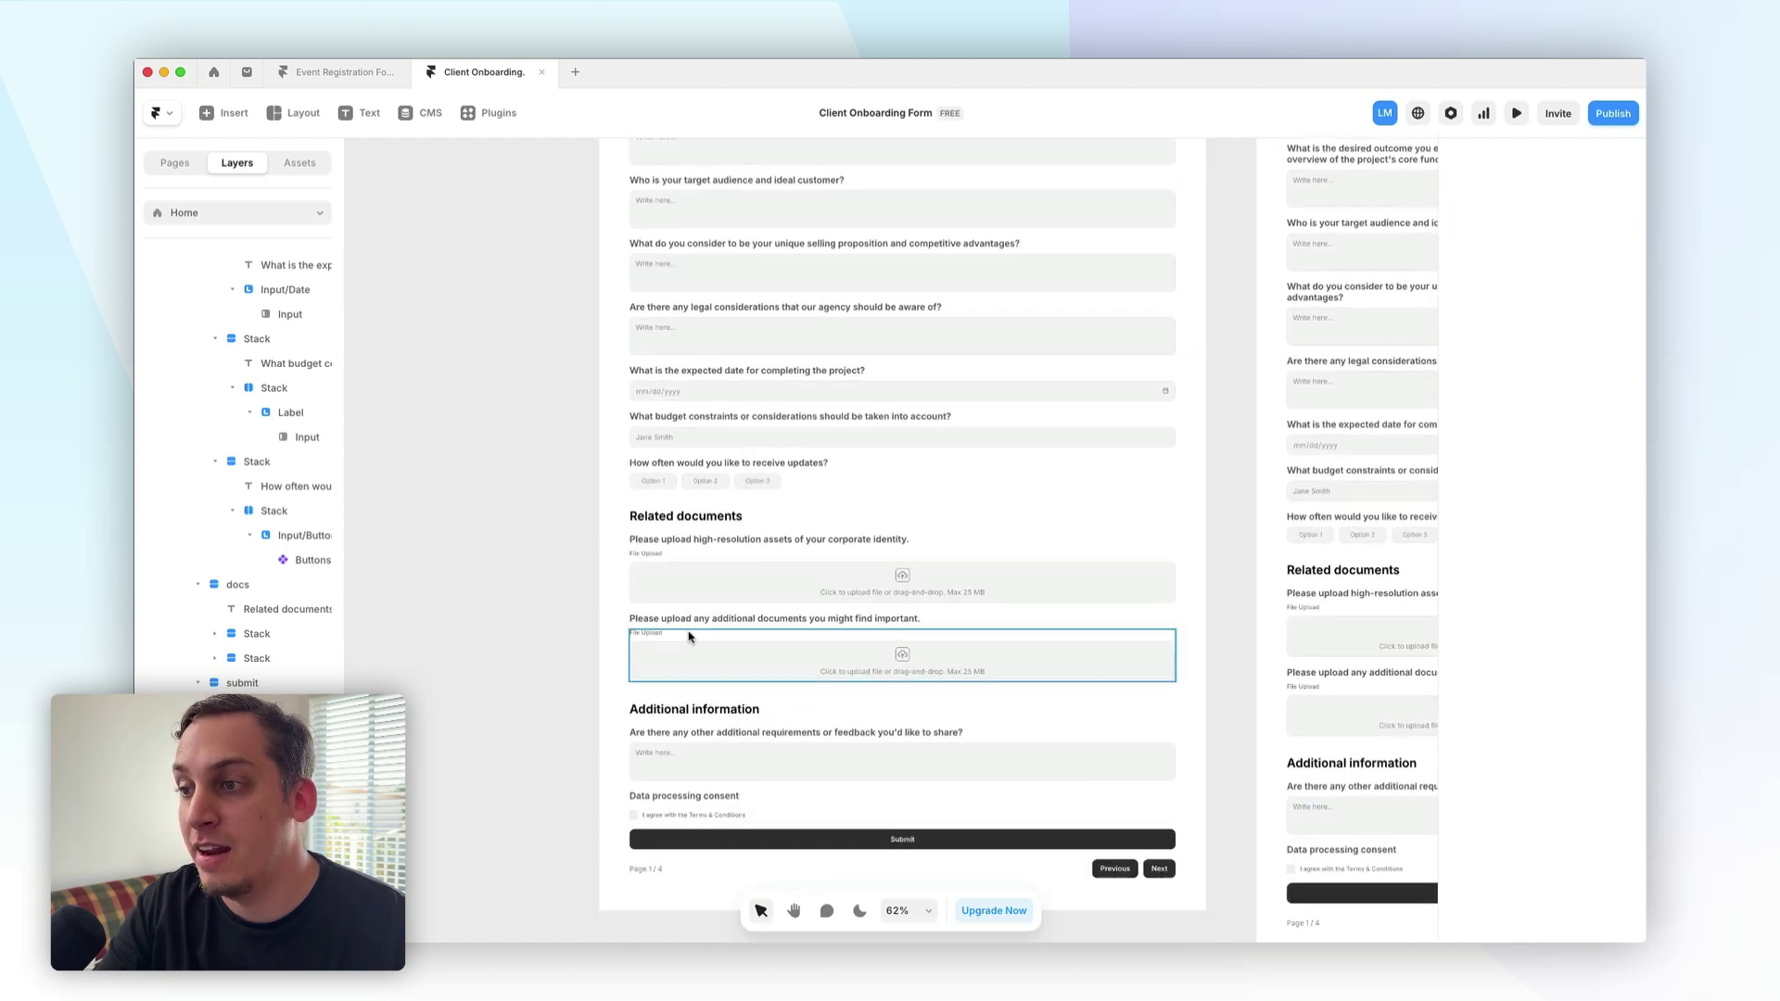
scroll(698, 720, "up", 9)
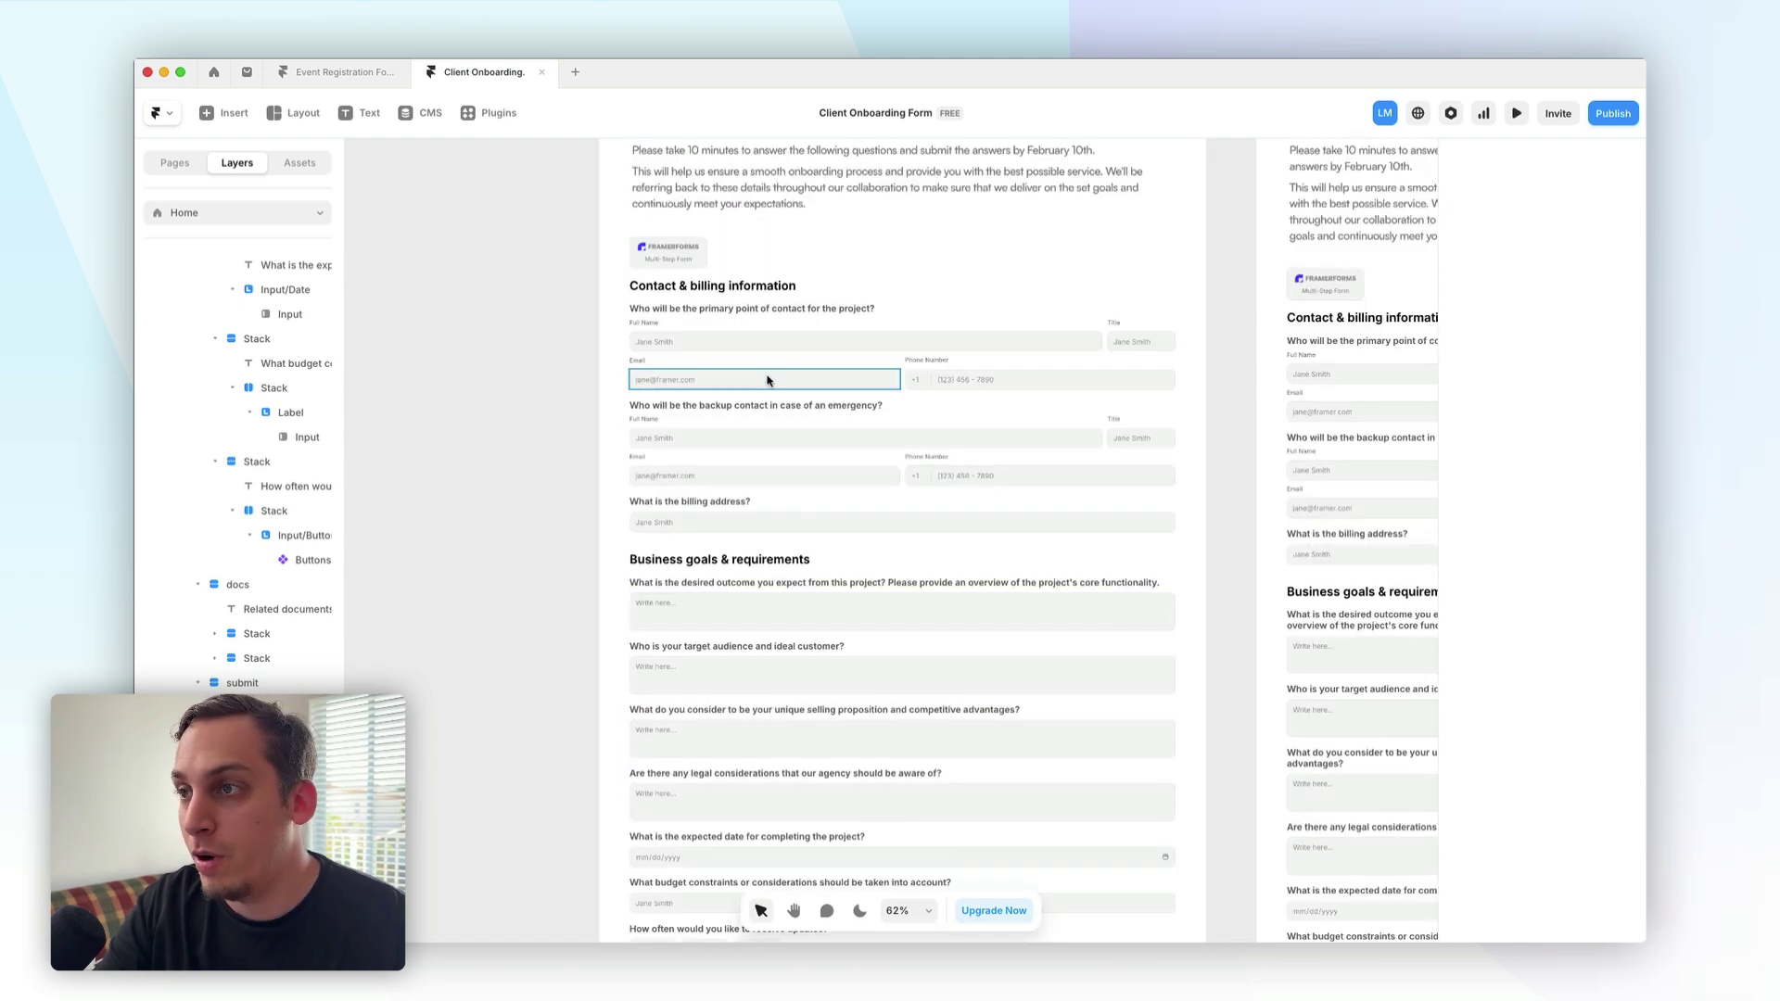
- Duplicate the Full Name field to make separate First Name and Last Name labels
left_click(689, 351)
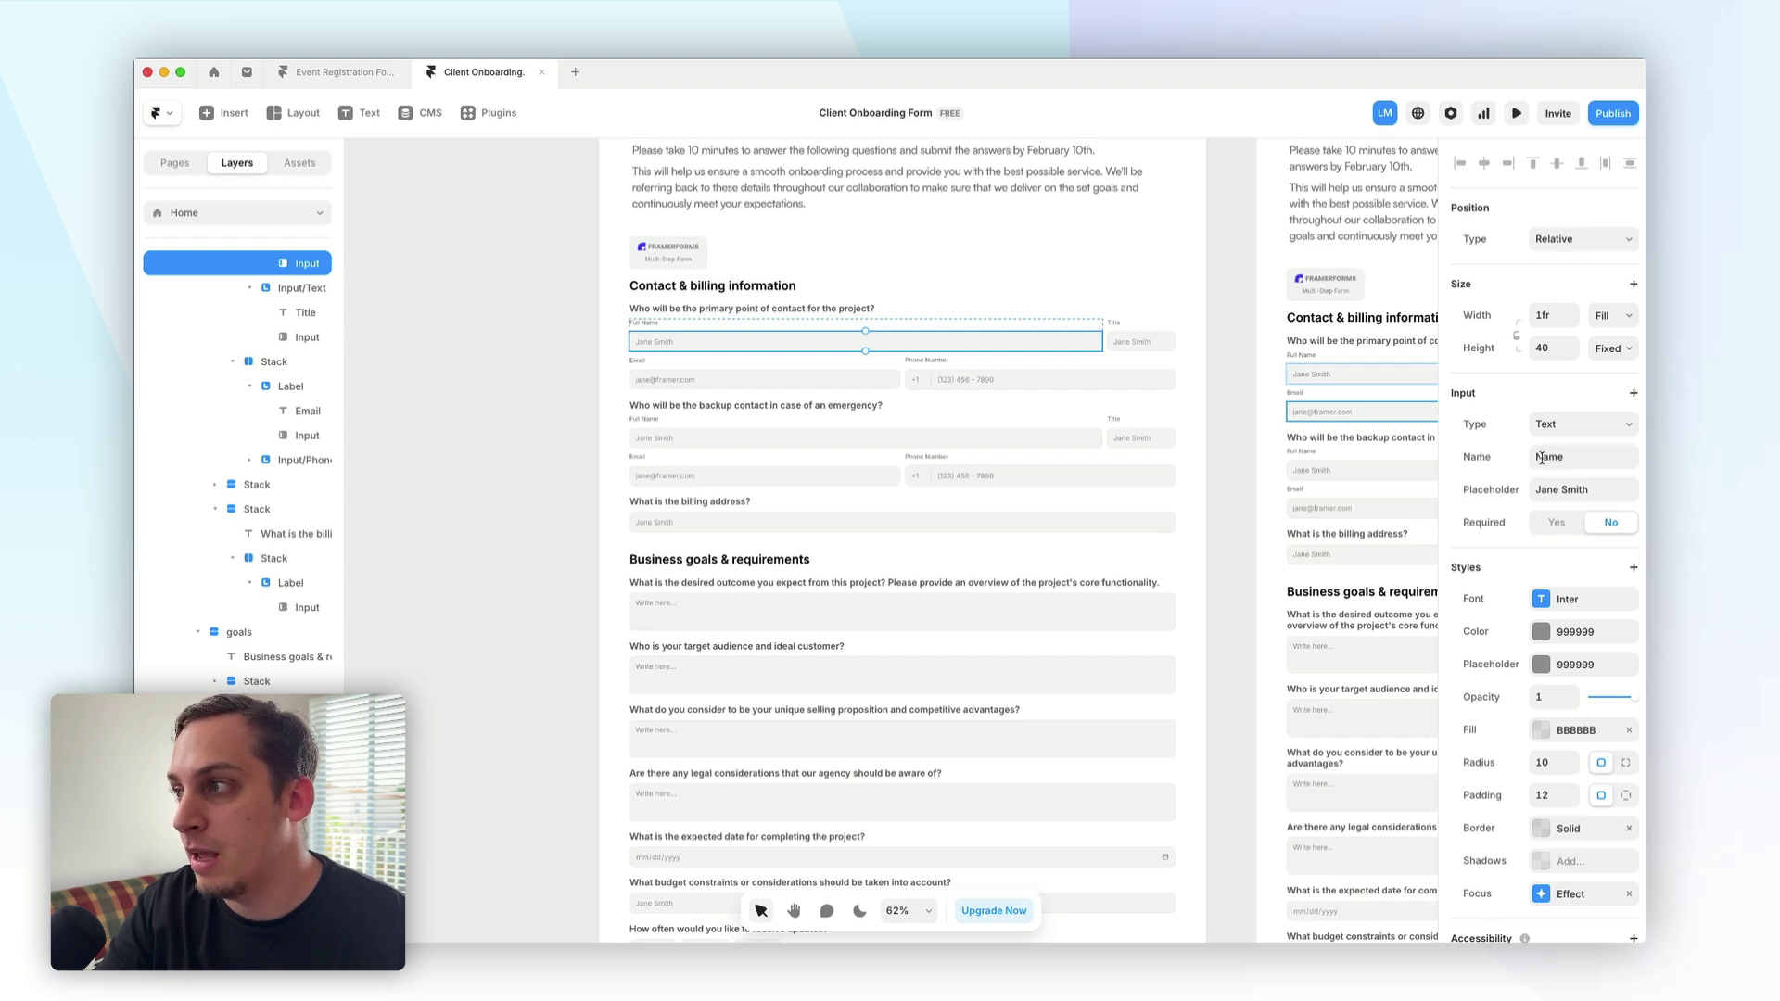
left_click(318, 352)
key("super+d")
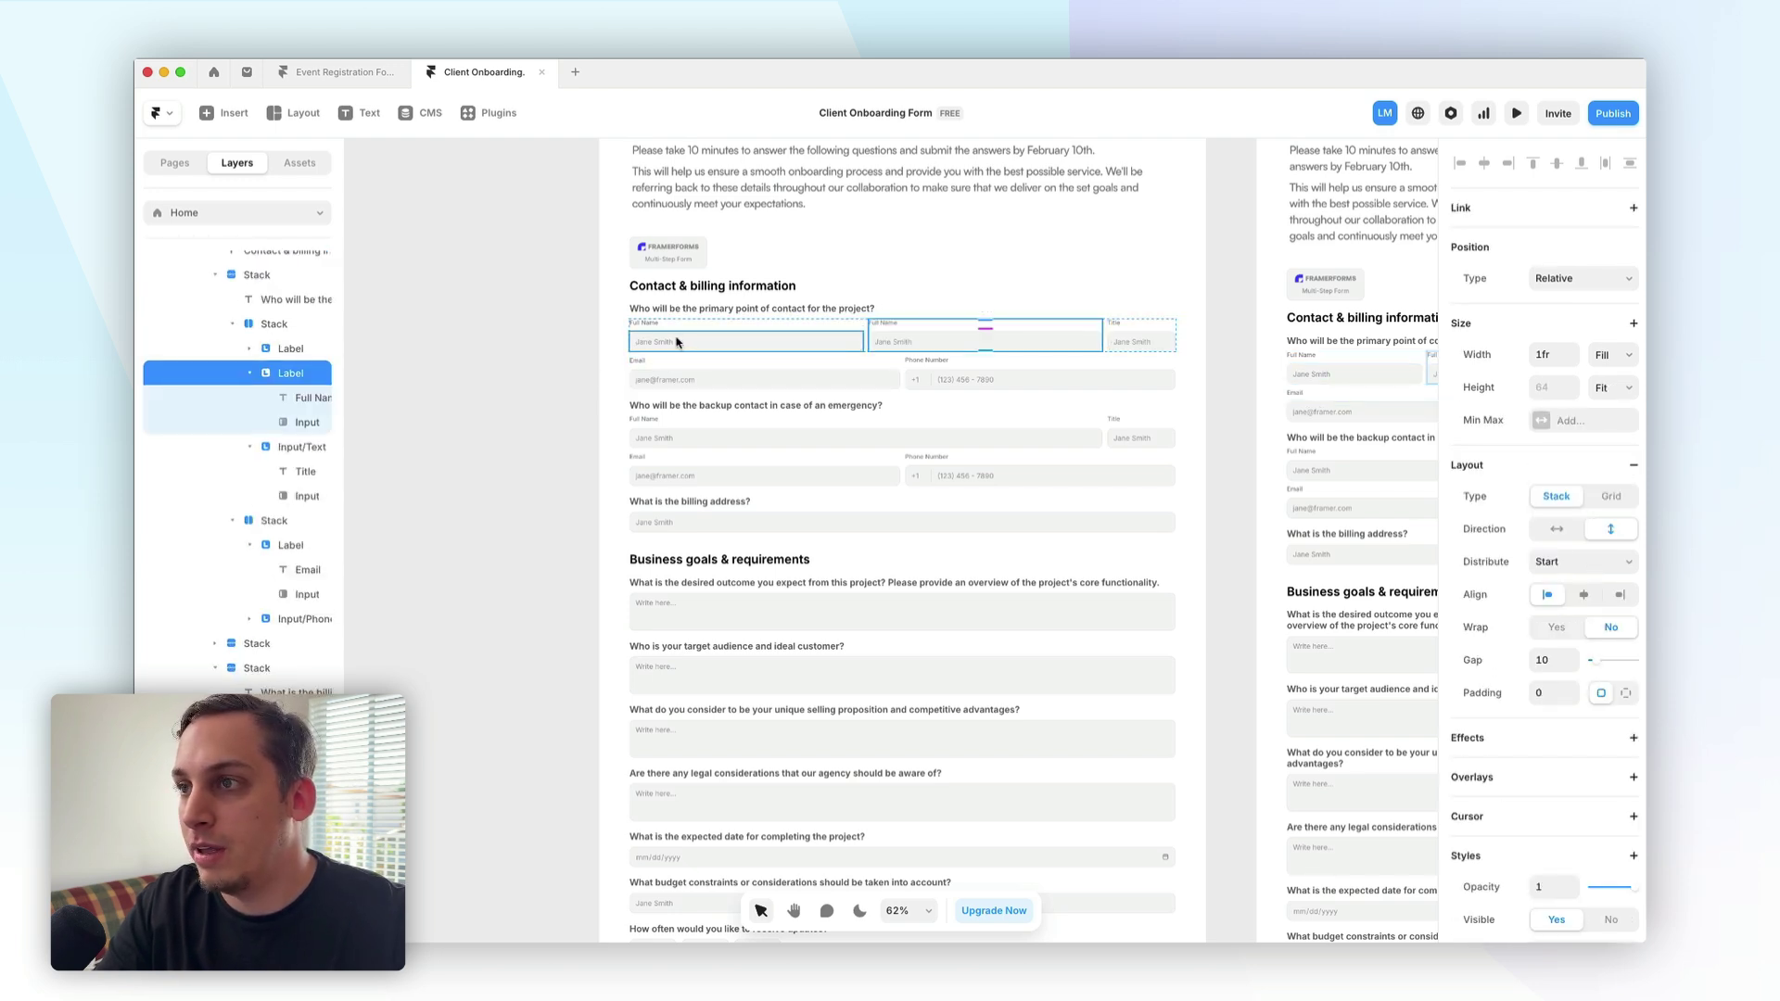
double_click(639, 326)
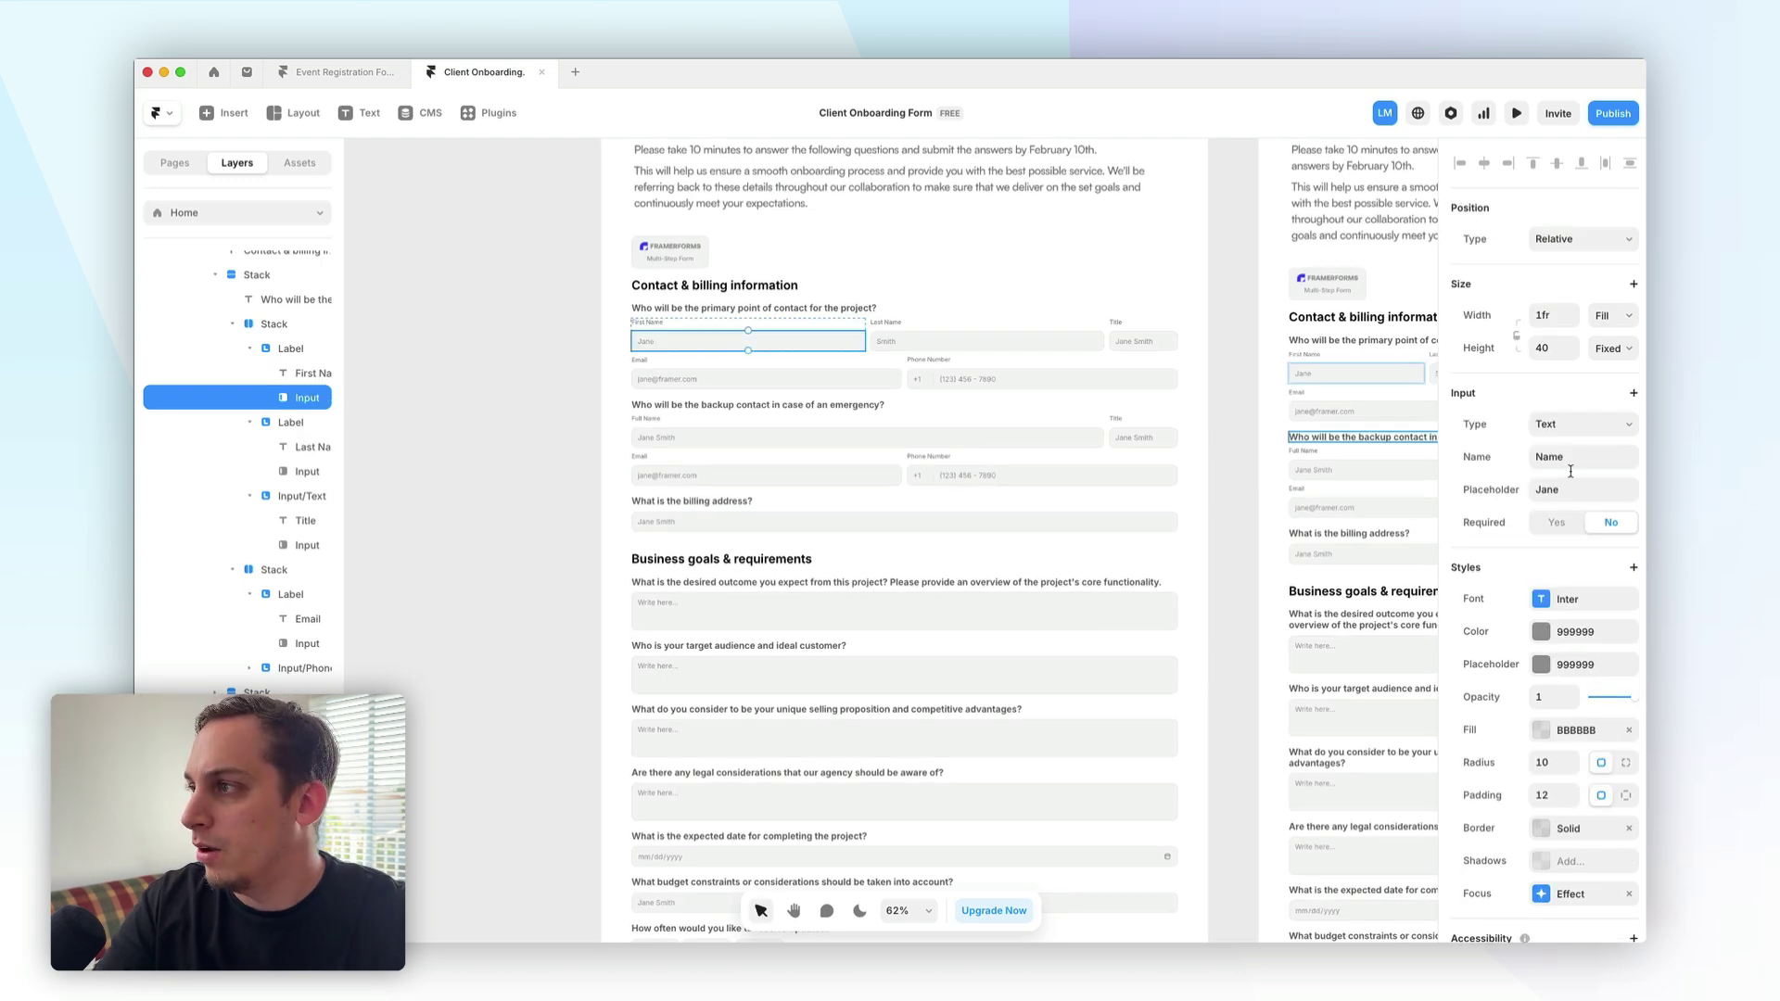
- Name the two name inputs FirstName and LastName
double_click(1546, 458)
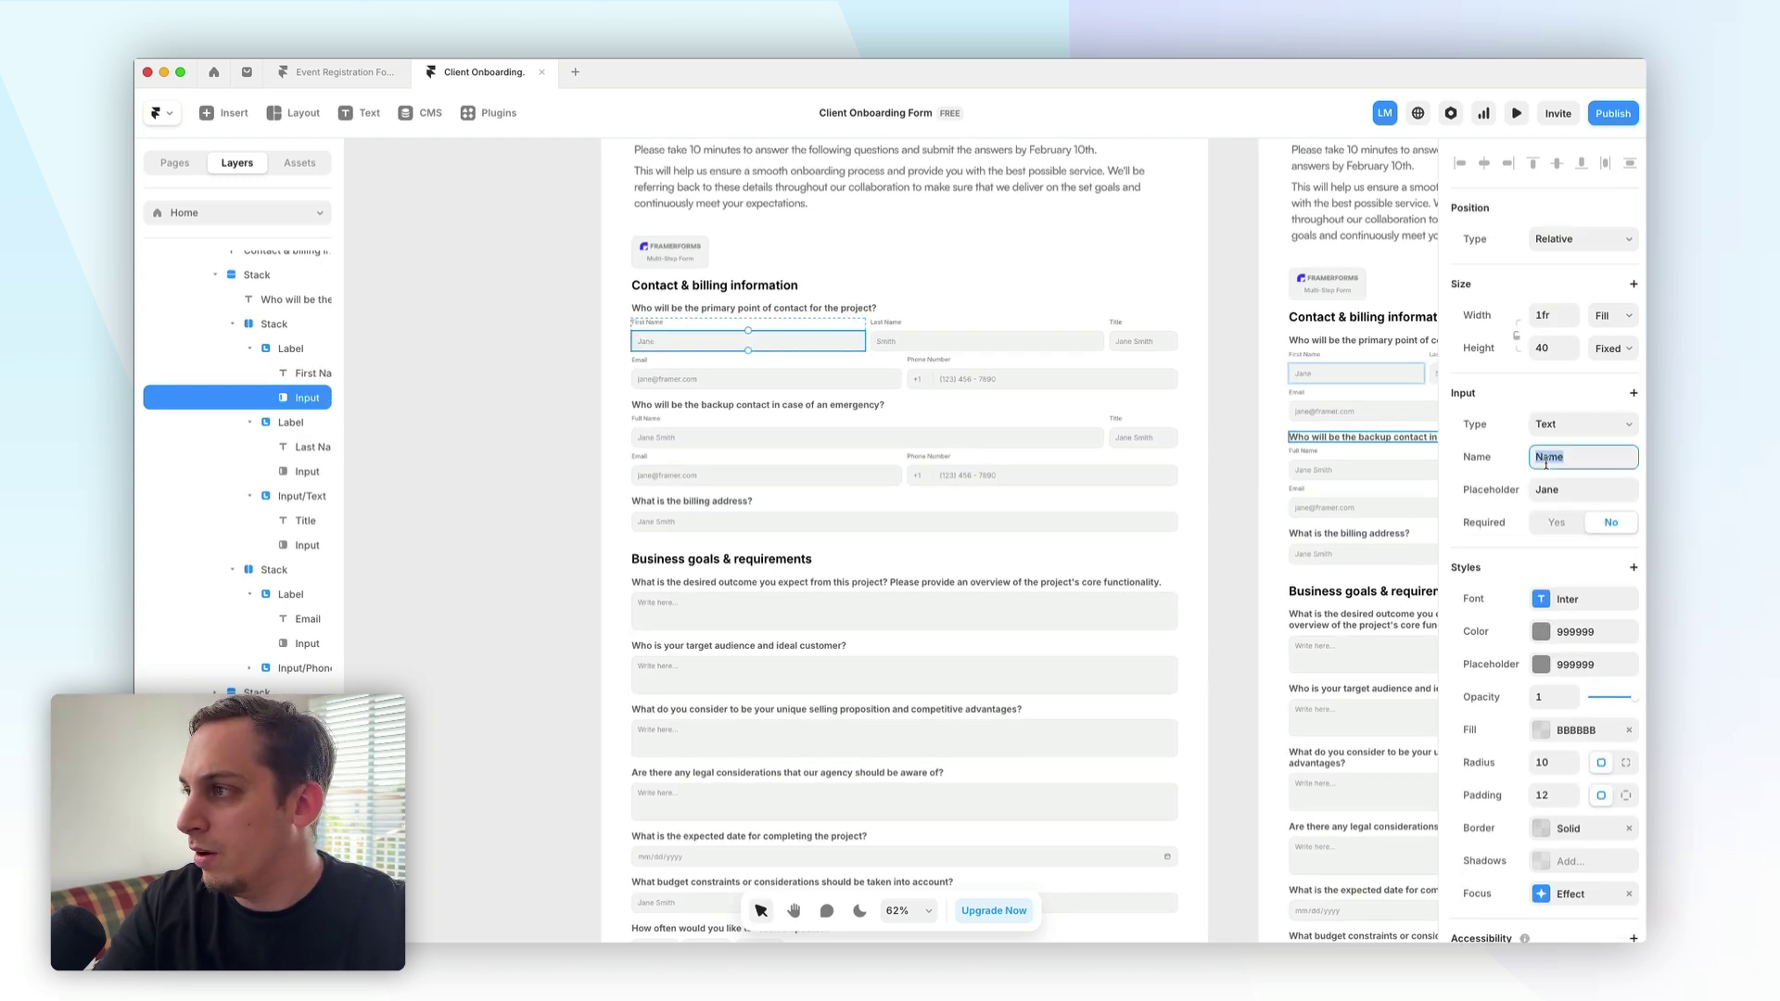
key("Left")
type("Fir")
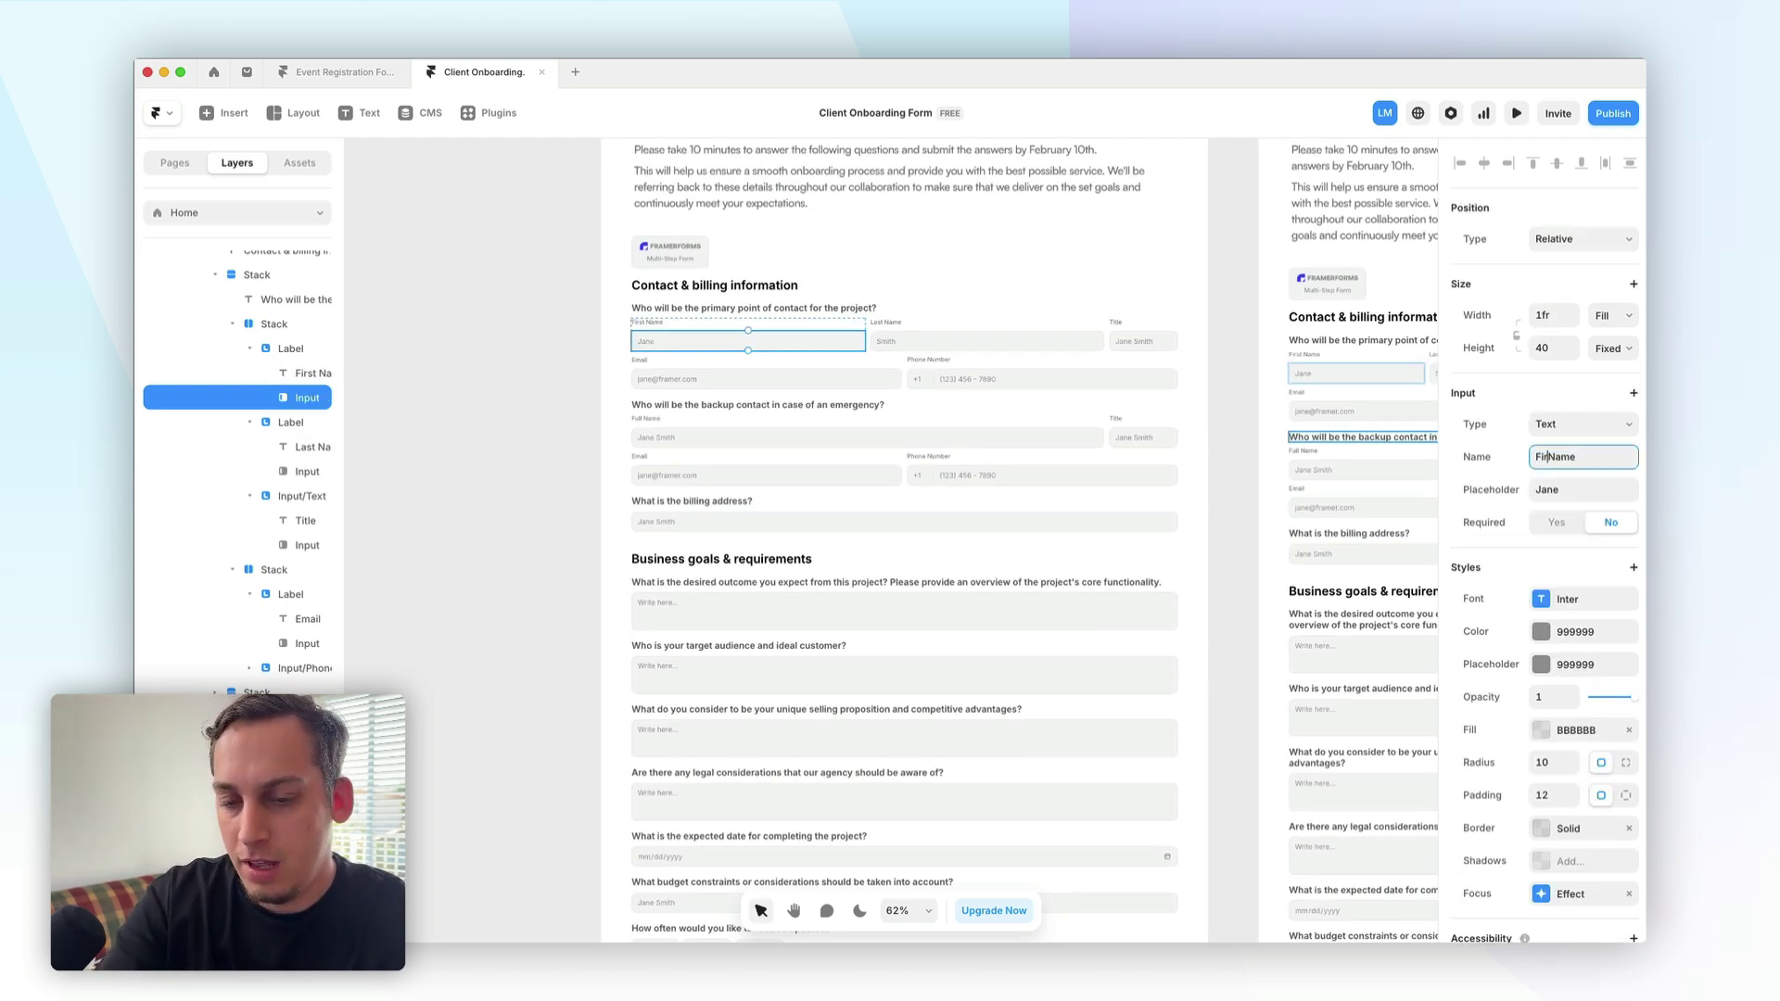
type("st")
left_click(569, 509)
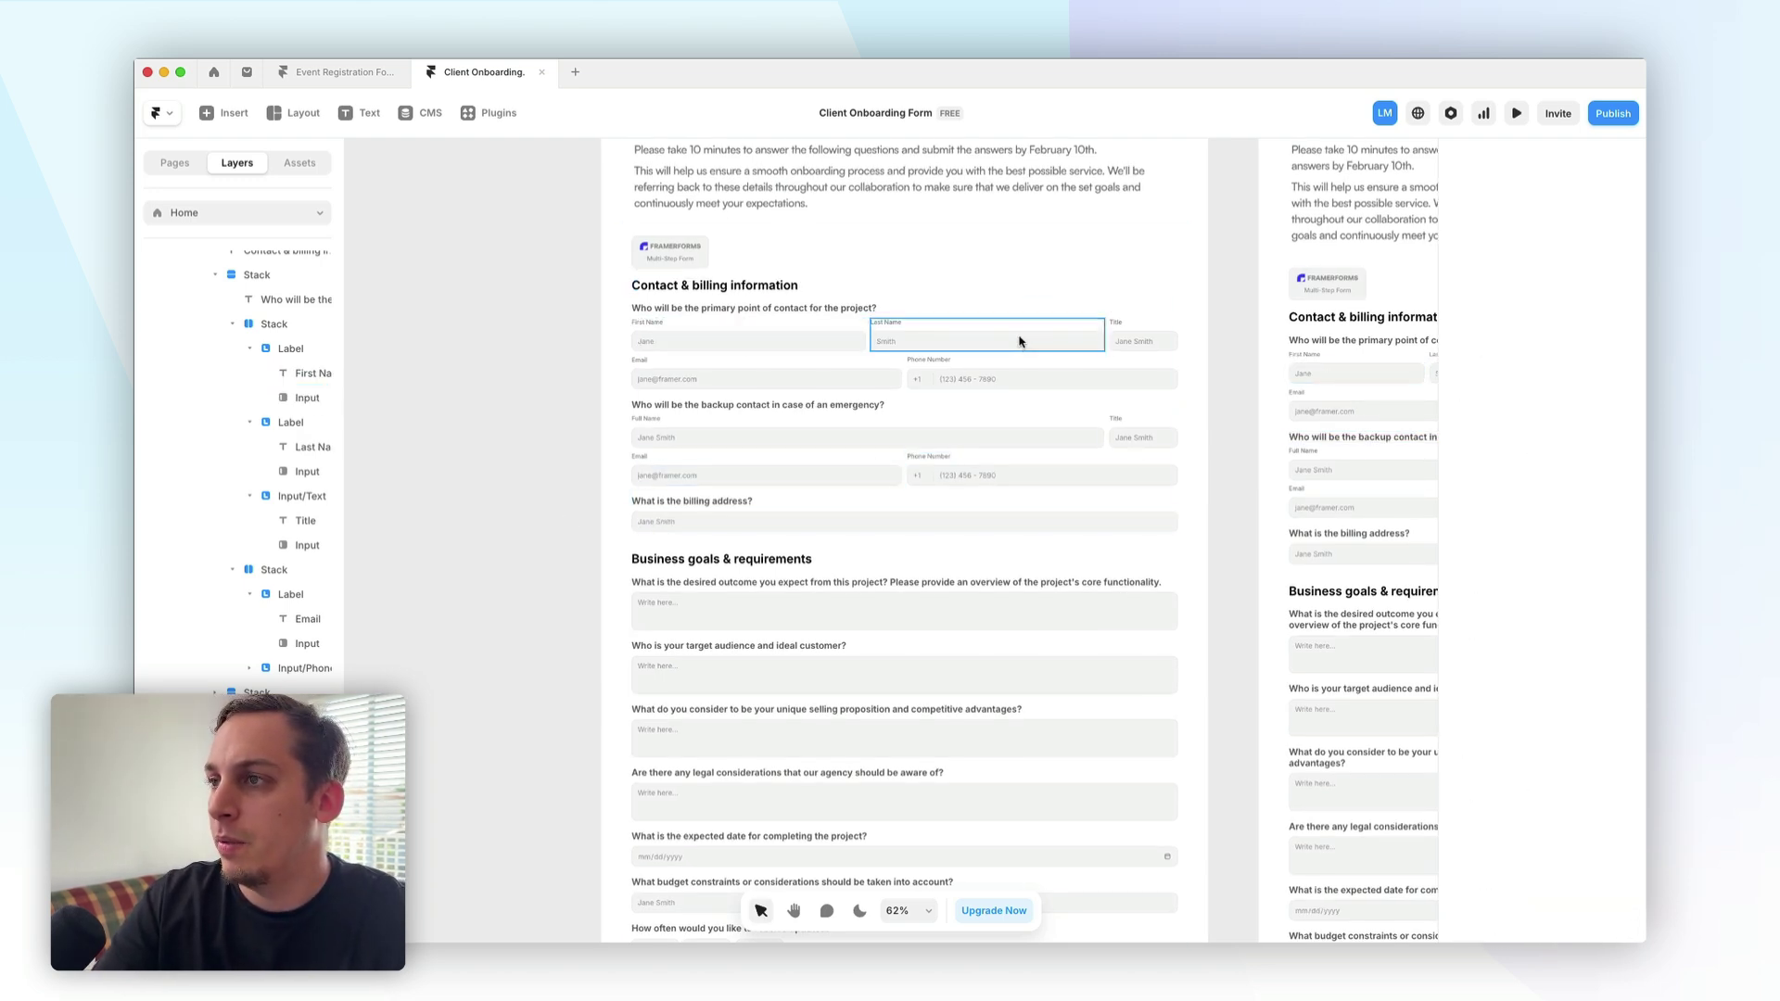
left_click(1019, 341)
double_click(1535, 456)
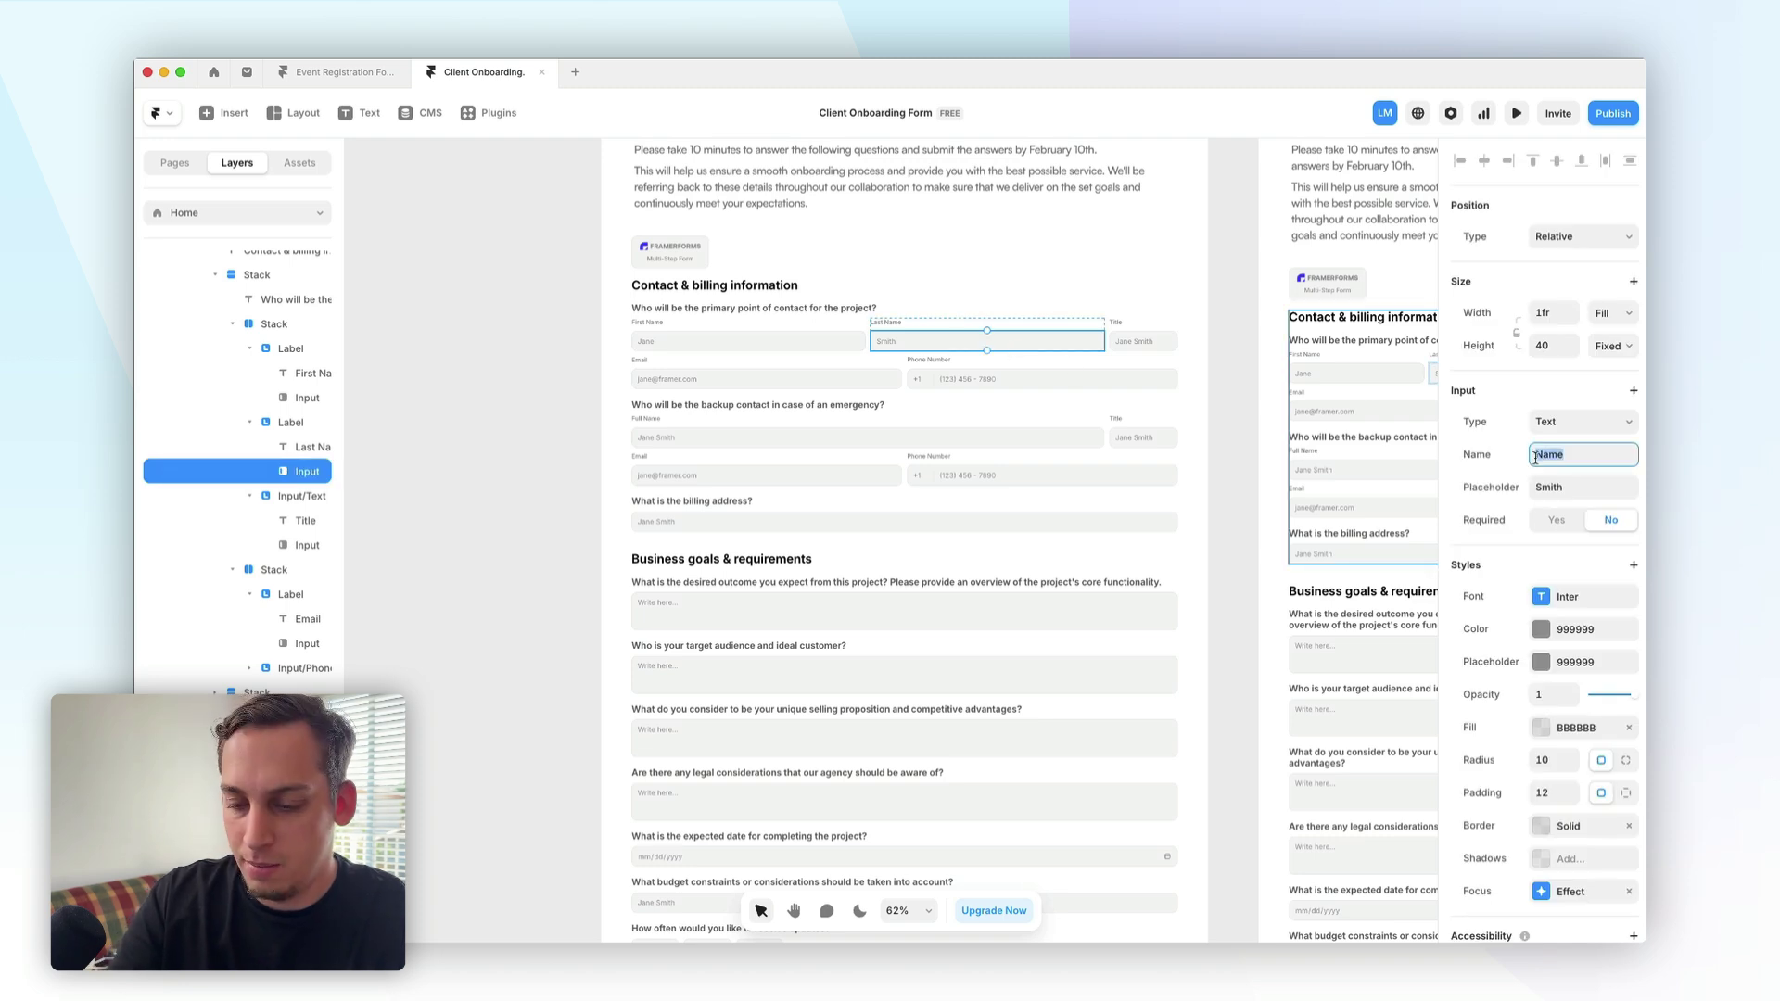
key("Left")
type("Last")
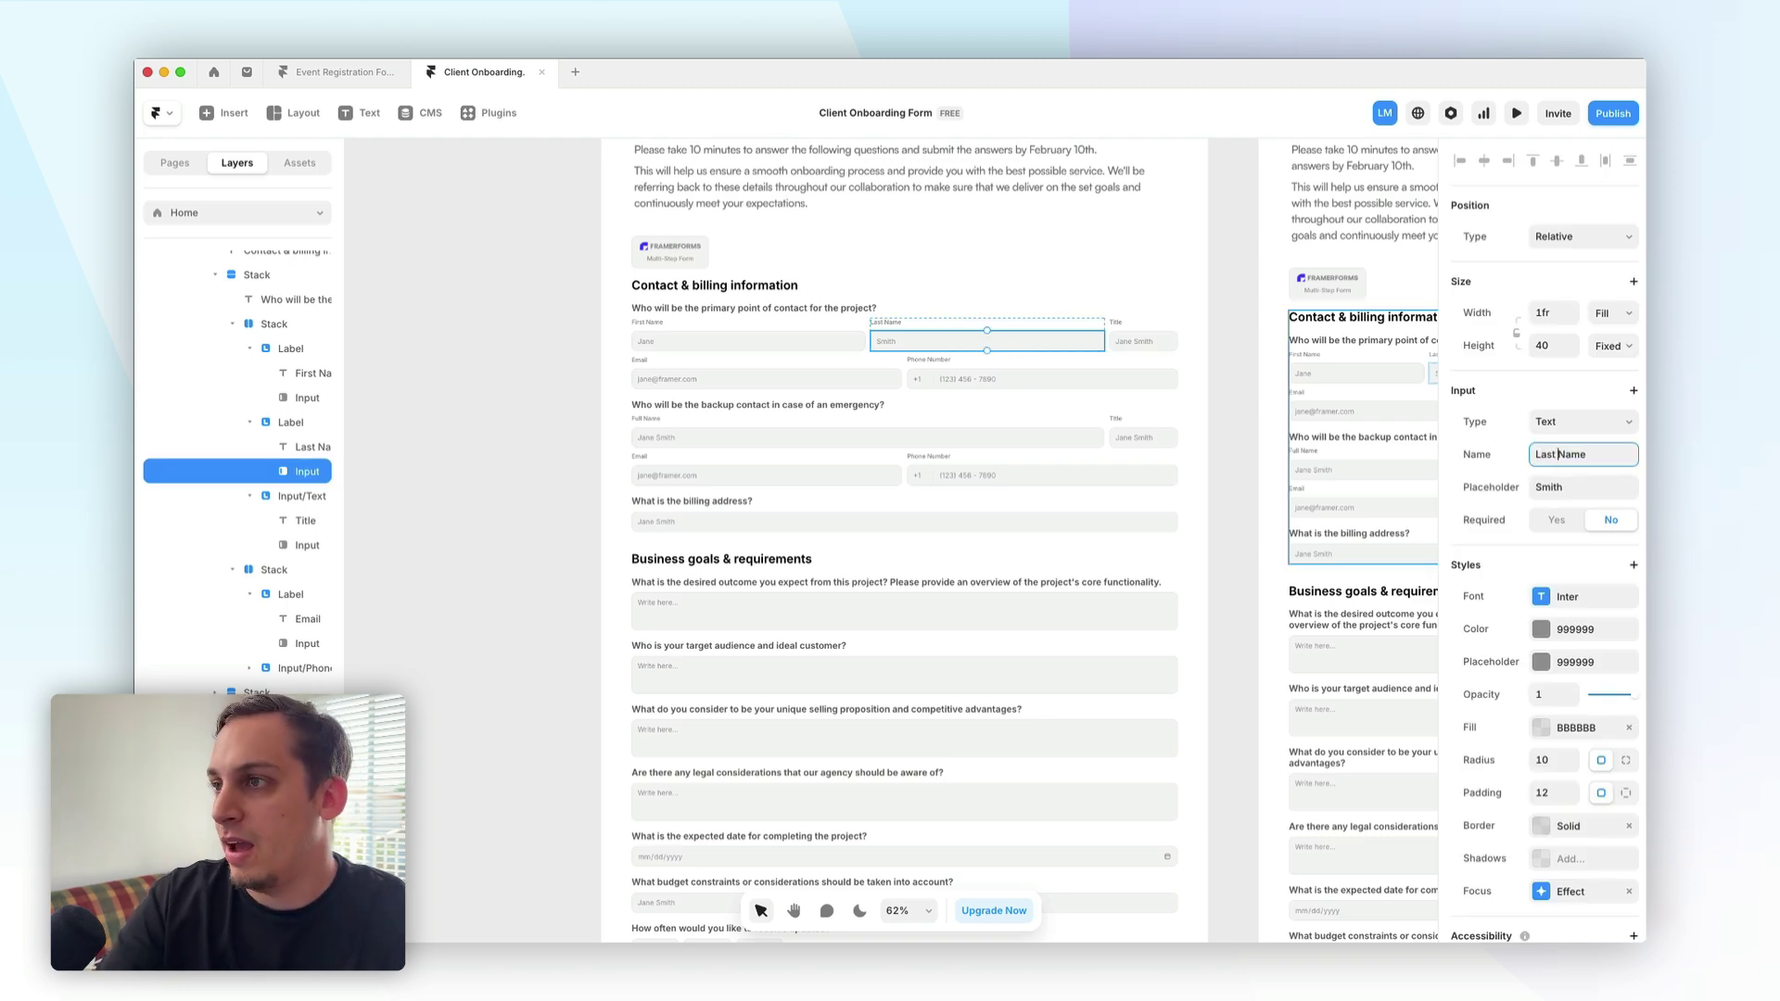
- Set the Title input's field name to Title
left_click(1143, 341)
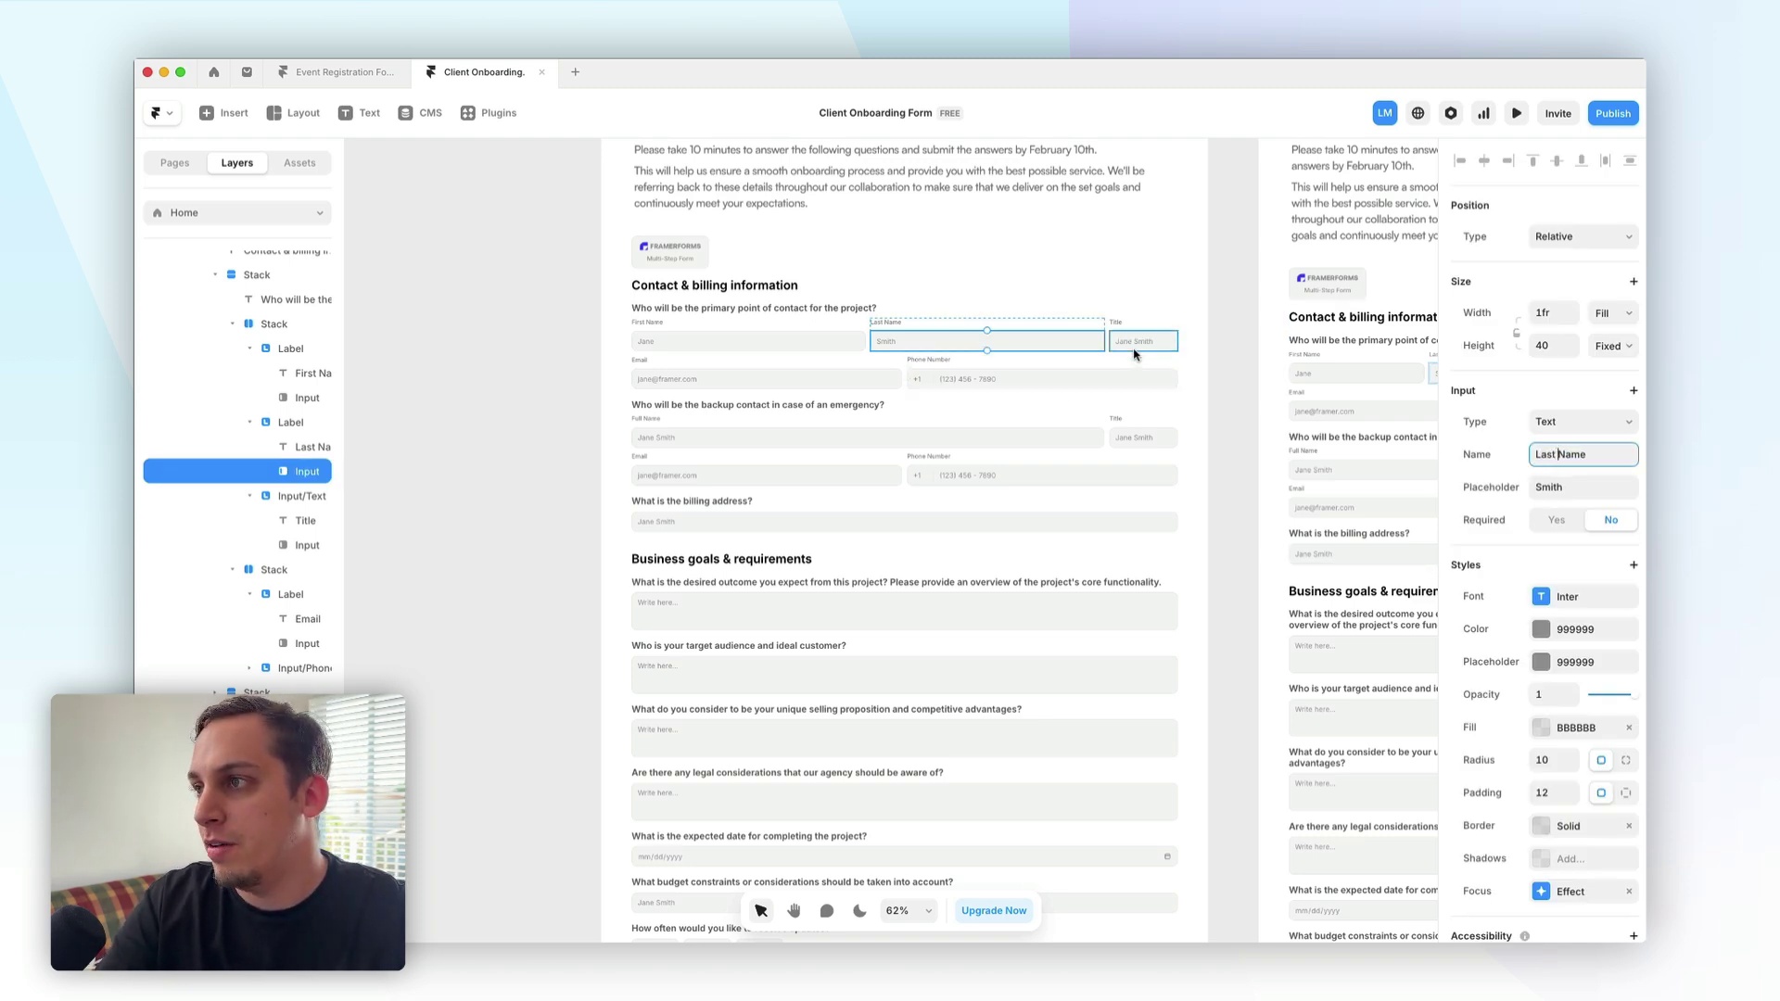
left_click(1566, 457)
triple_click(1575, 460)
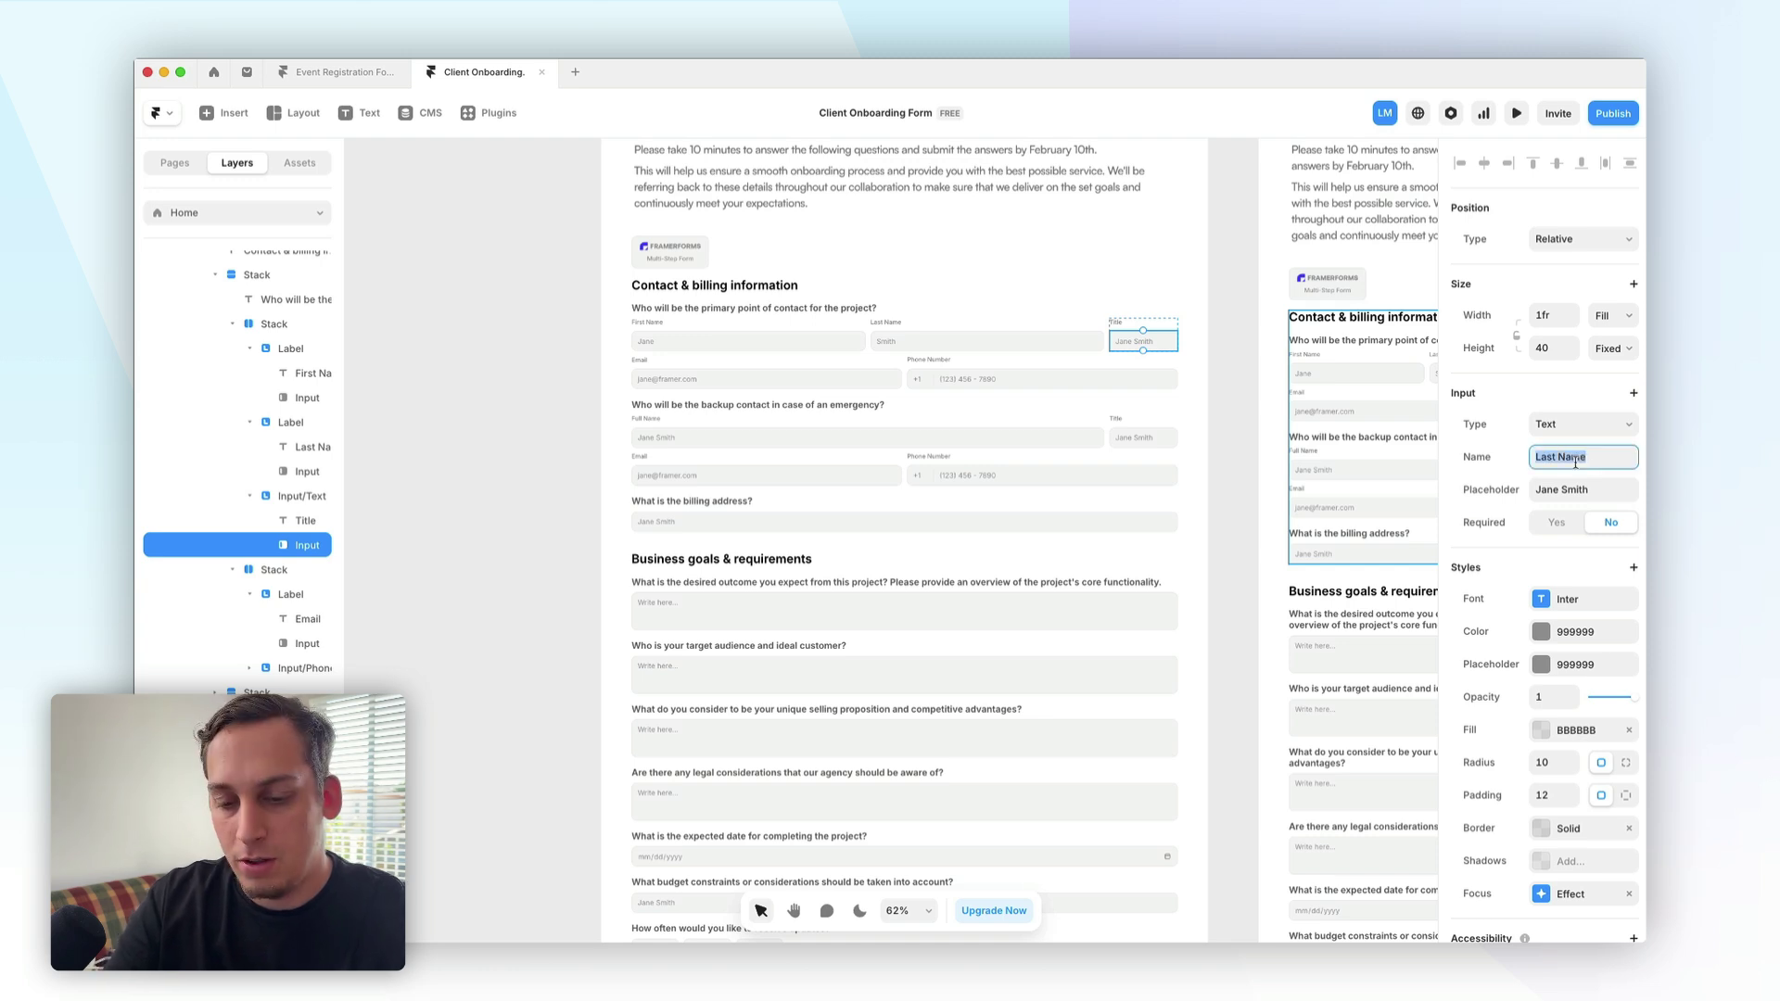
type("Title")
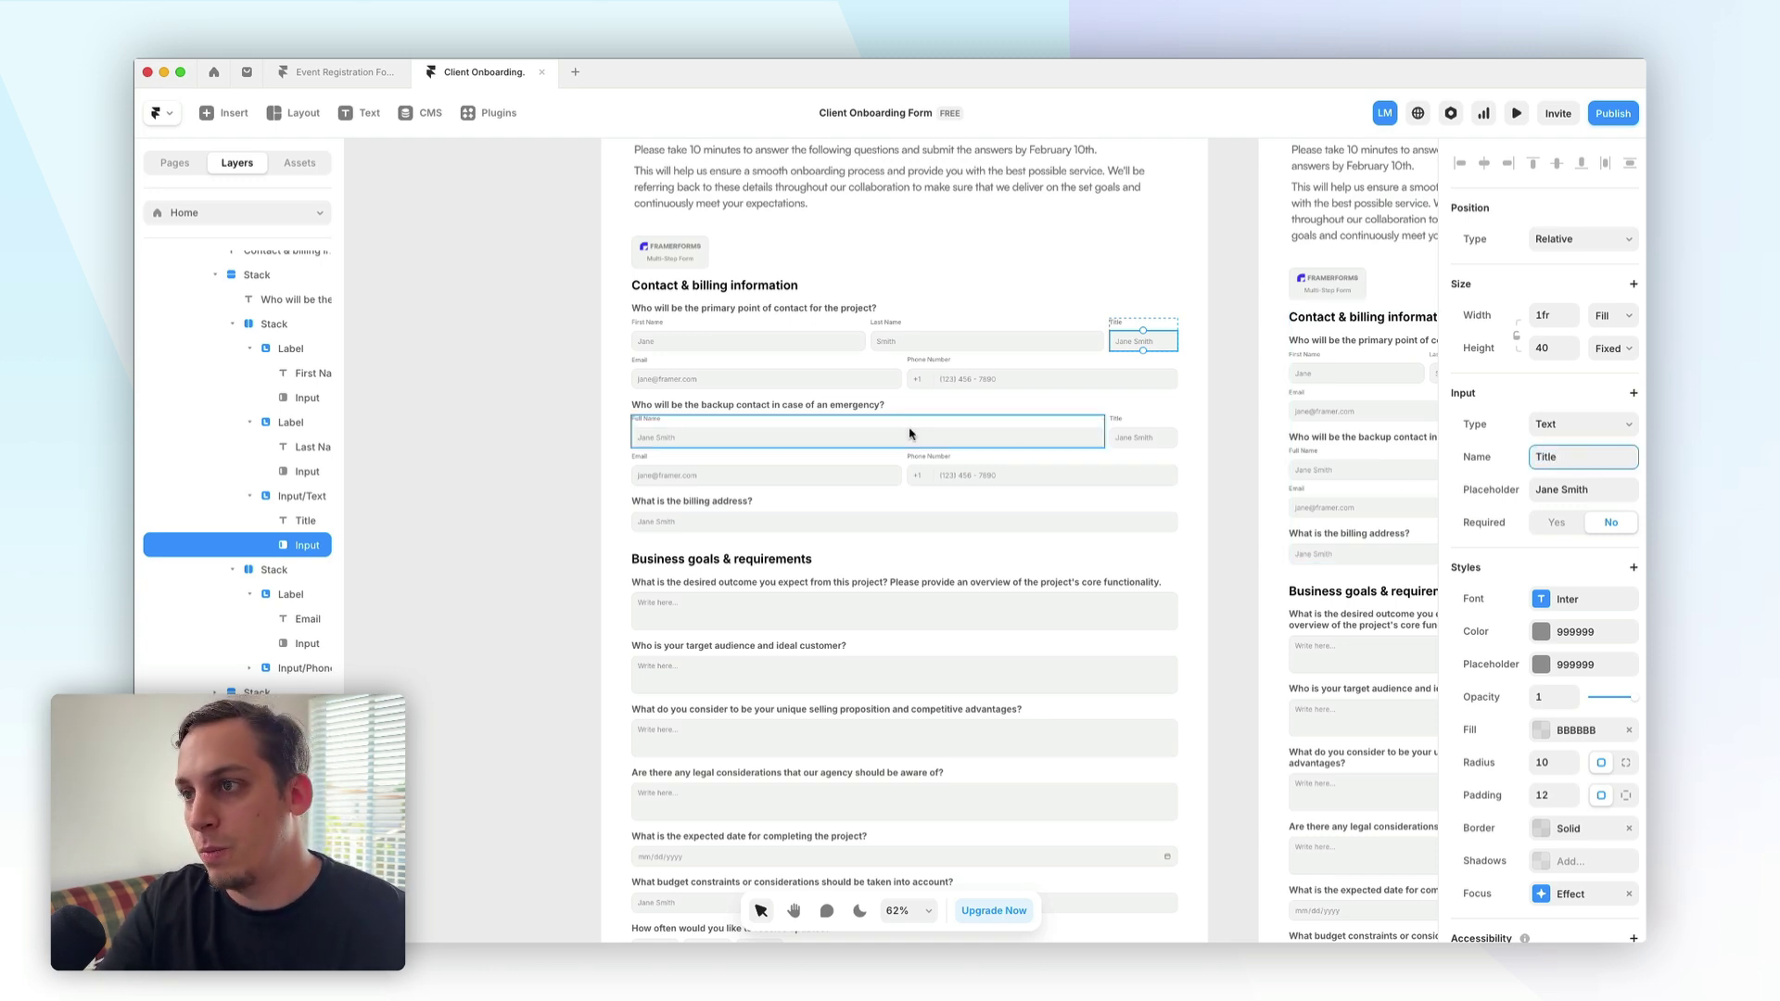
left_click(576, 375)
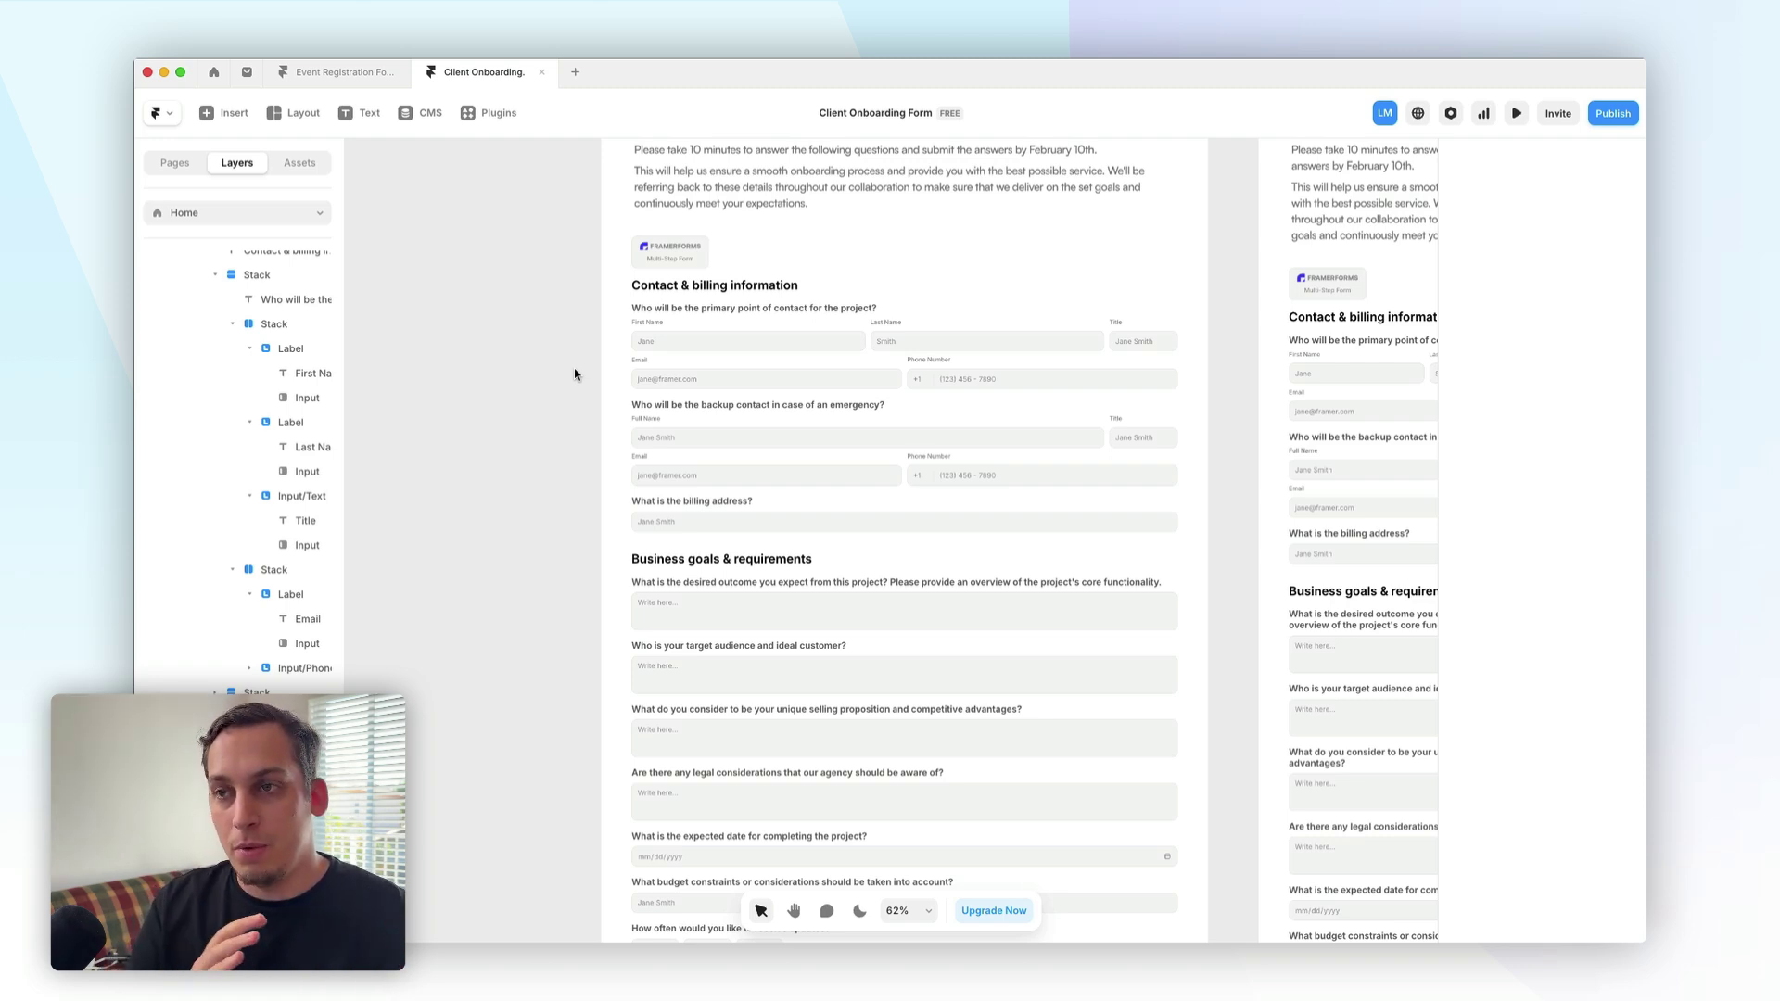
- Change the first update-frequency option's title to 'Once a week'
scroll(575, 374, "down", 5)
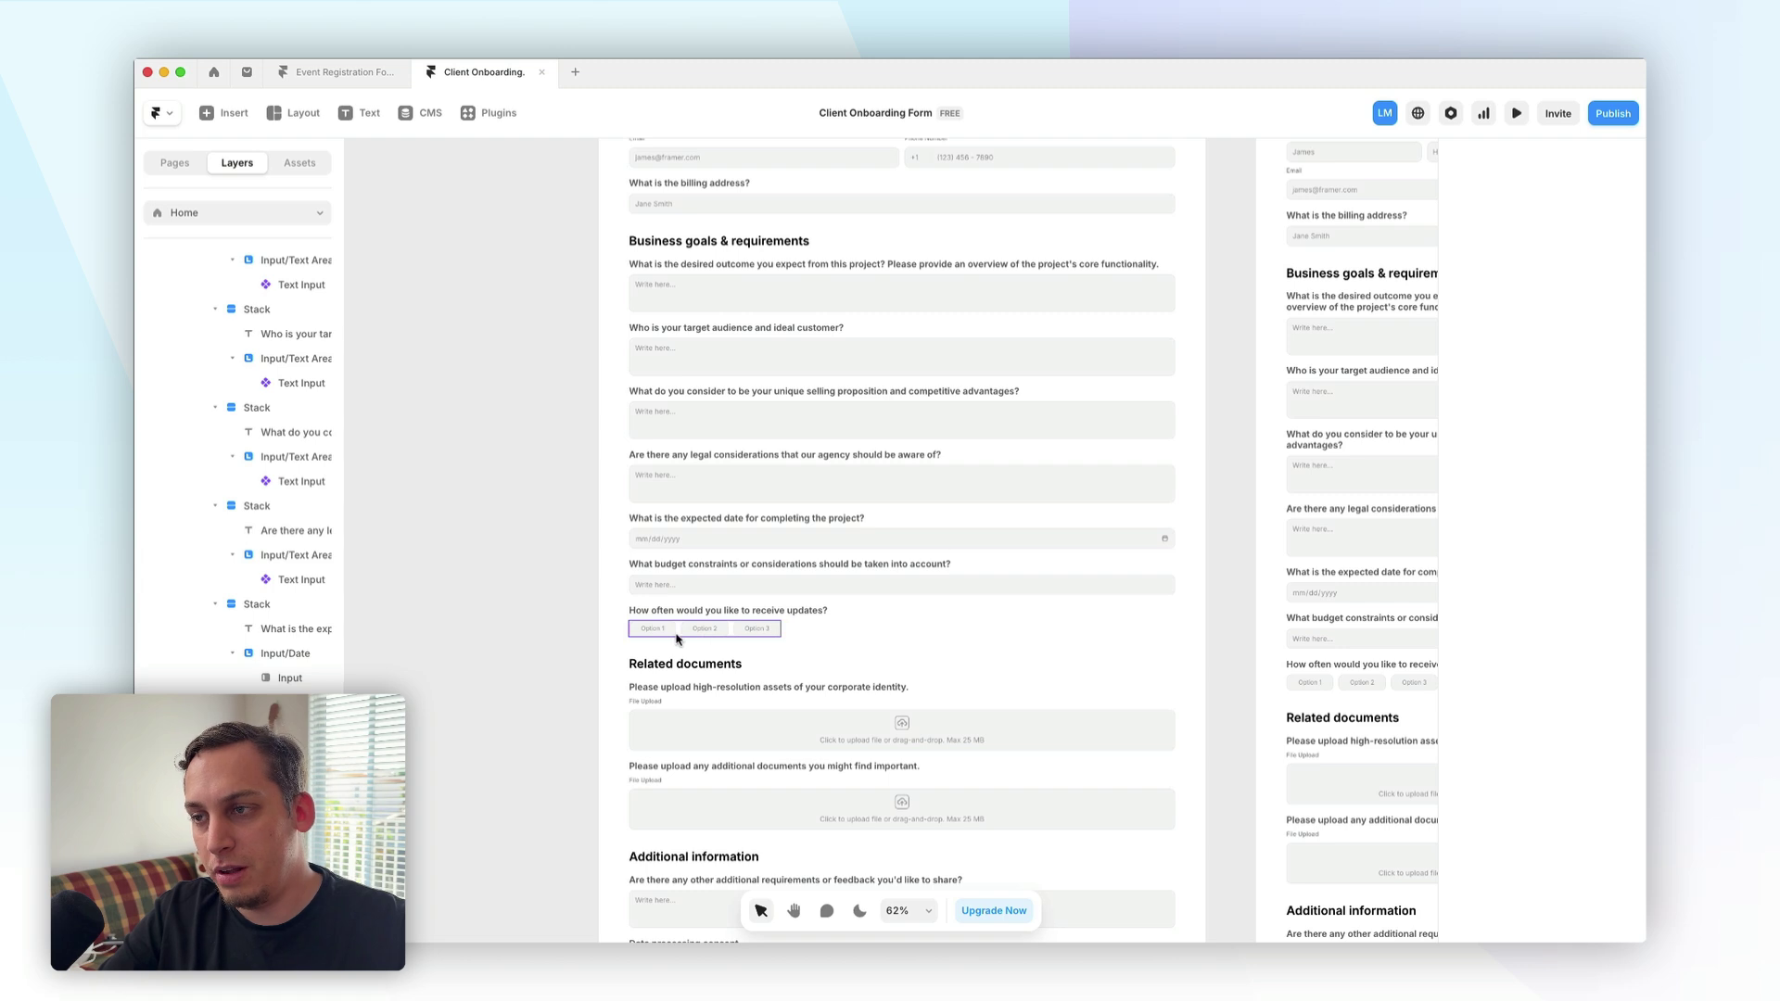
left_click(670, 639)
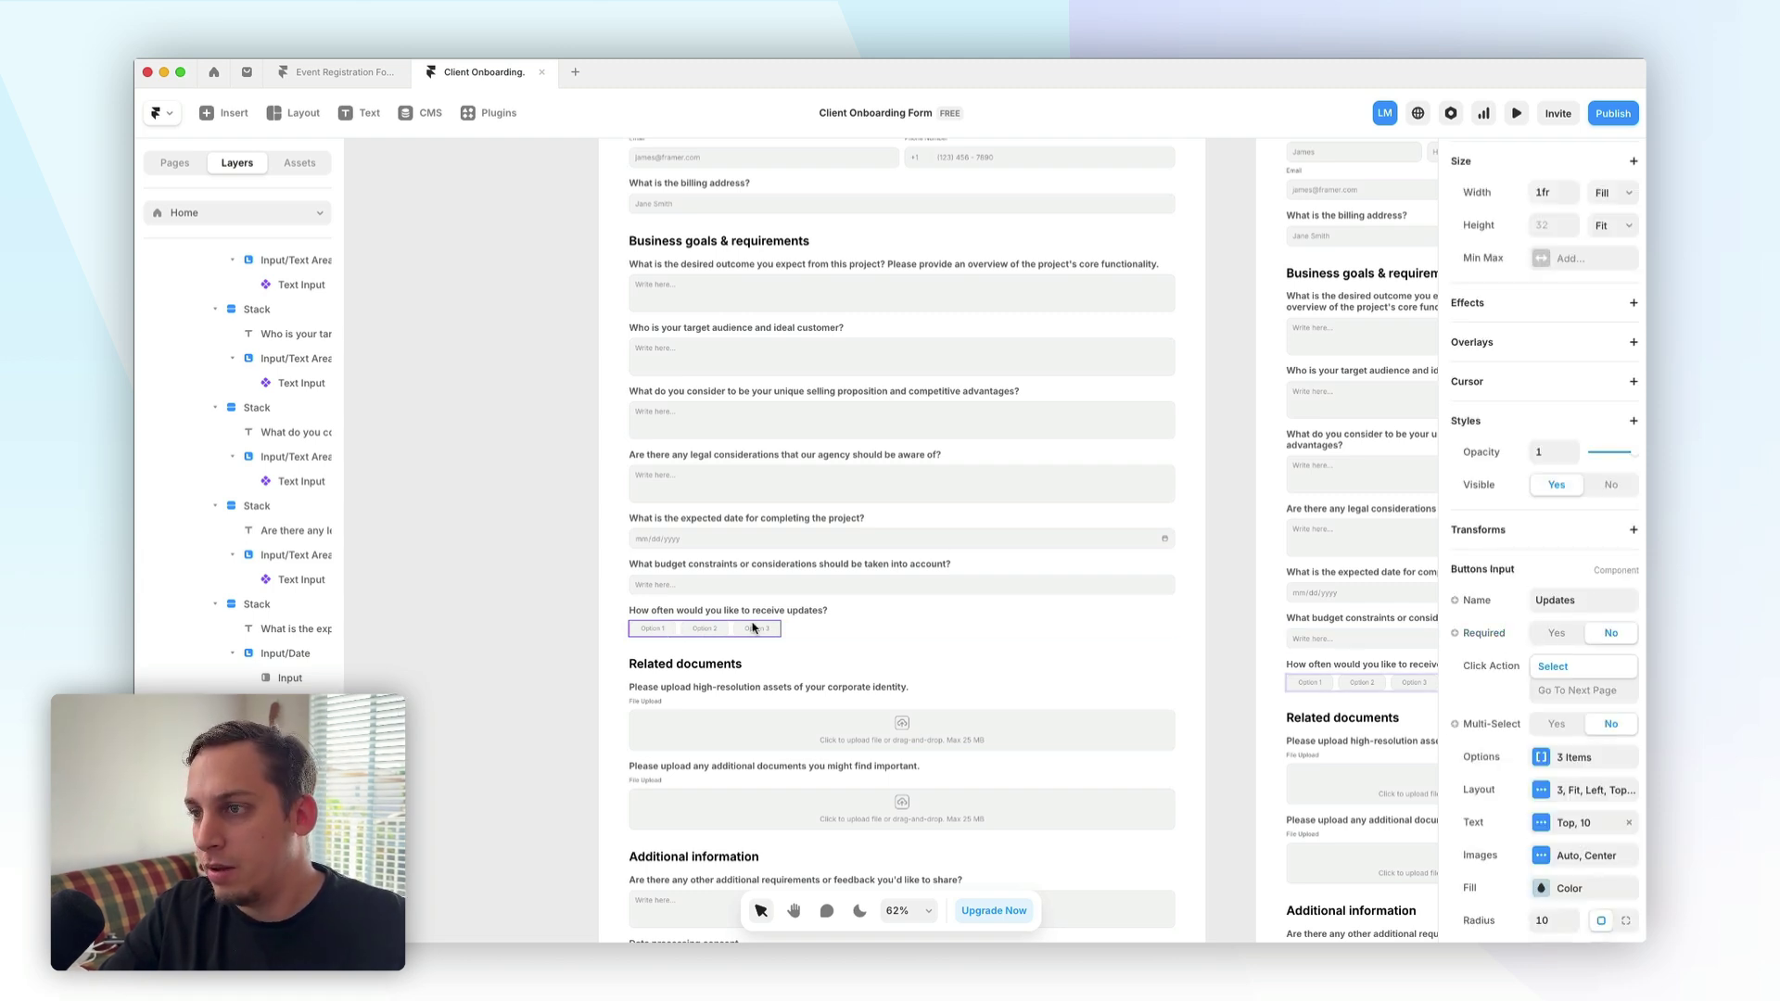
left_click(1539, 760)
left_click(1345, 803)
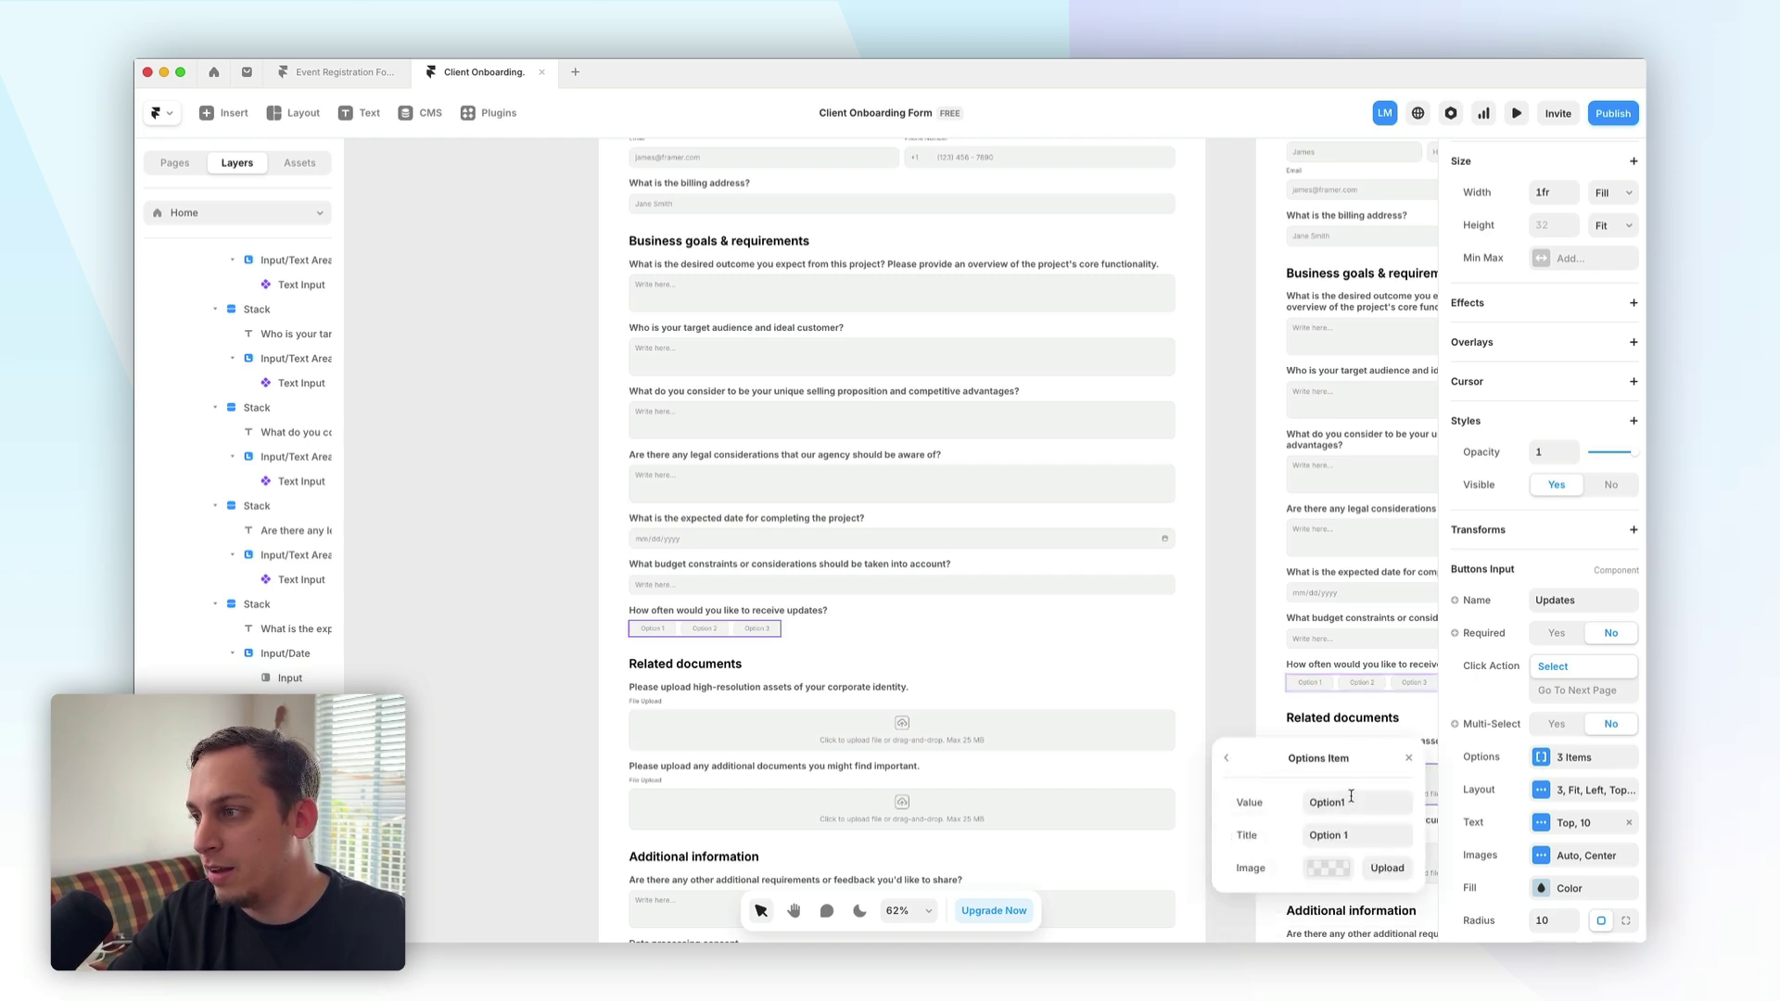
left_click(1368, 802)
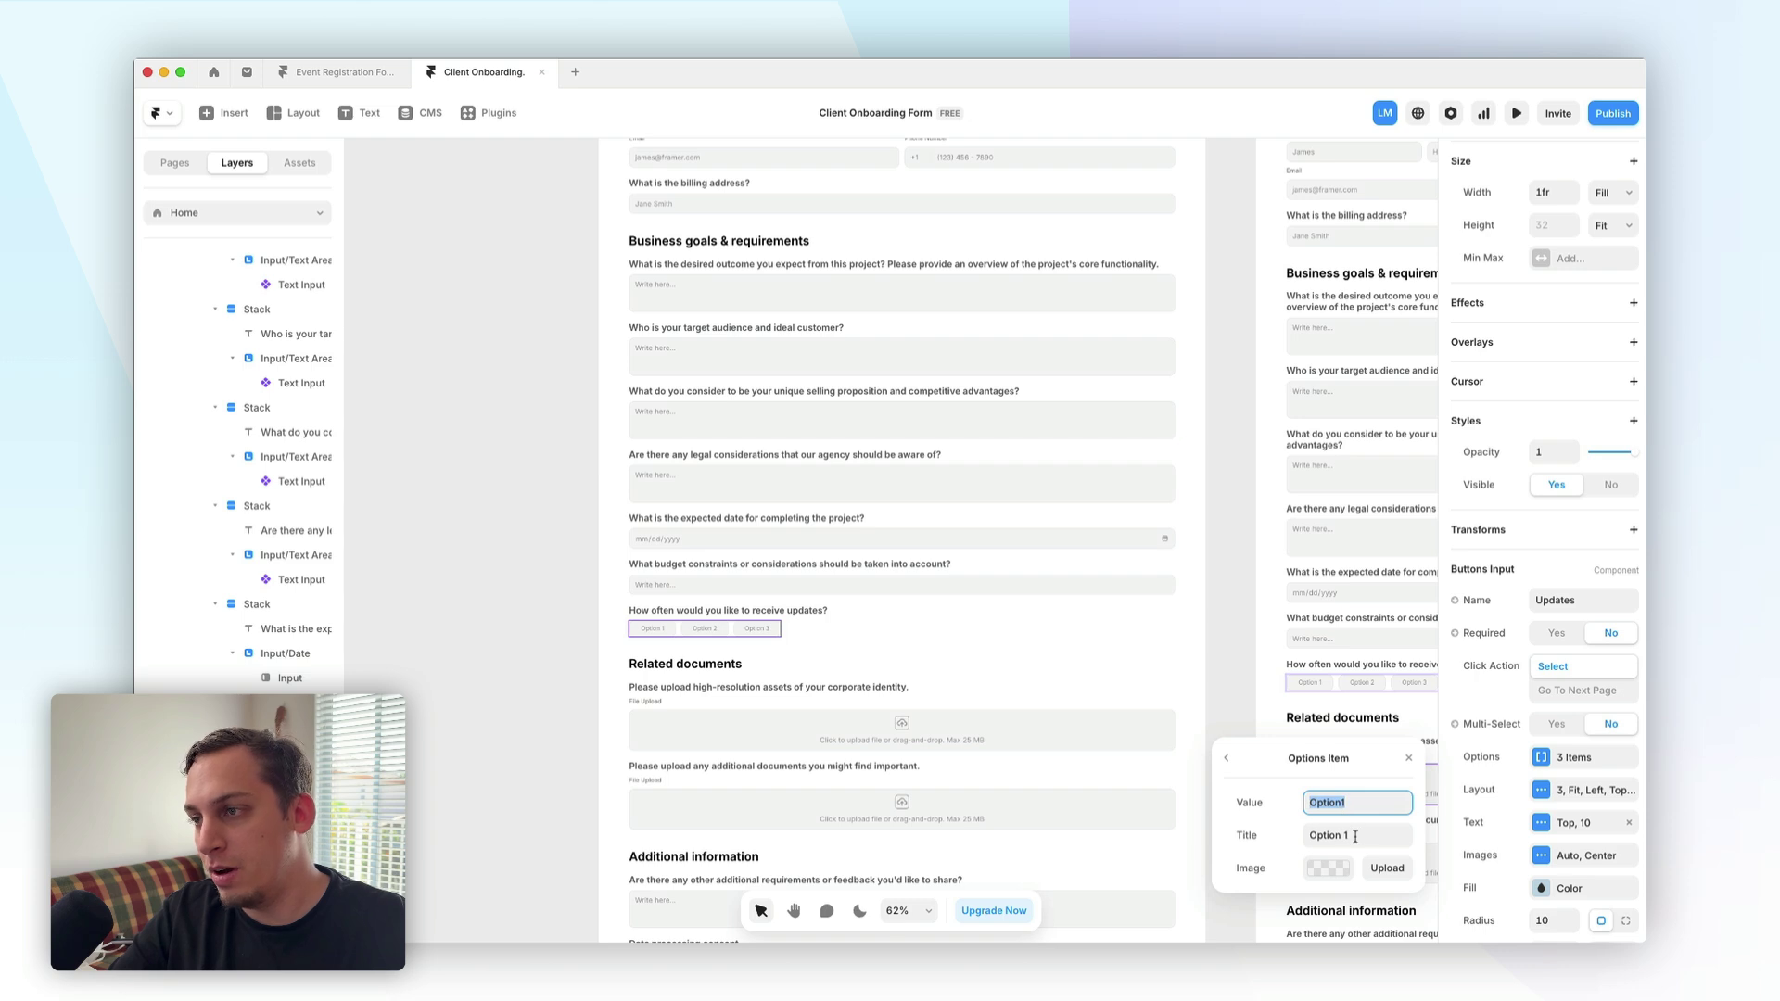
left_click(1356, 839)
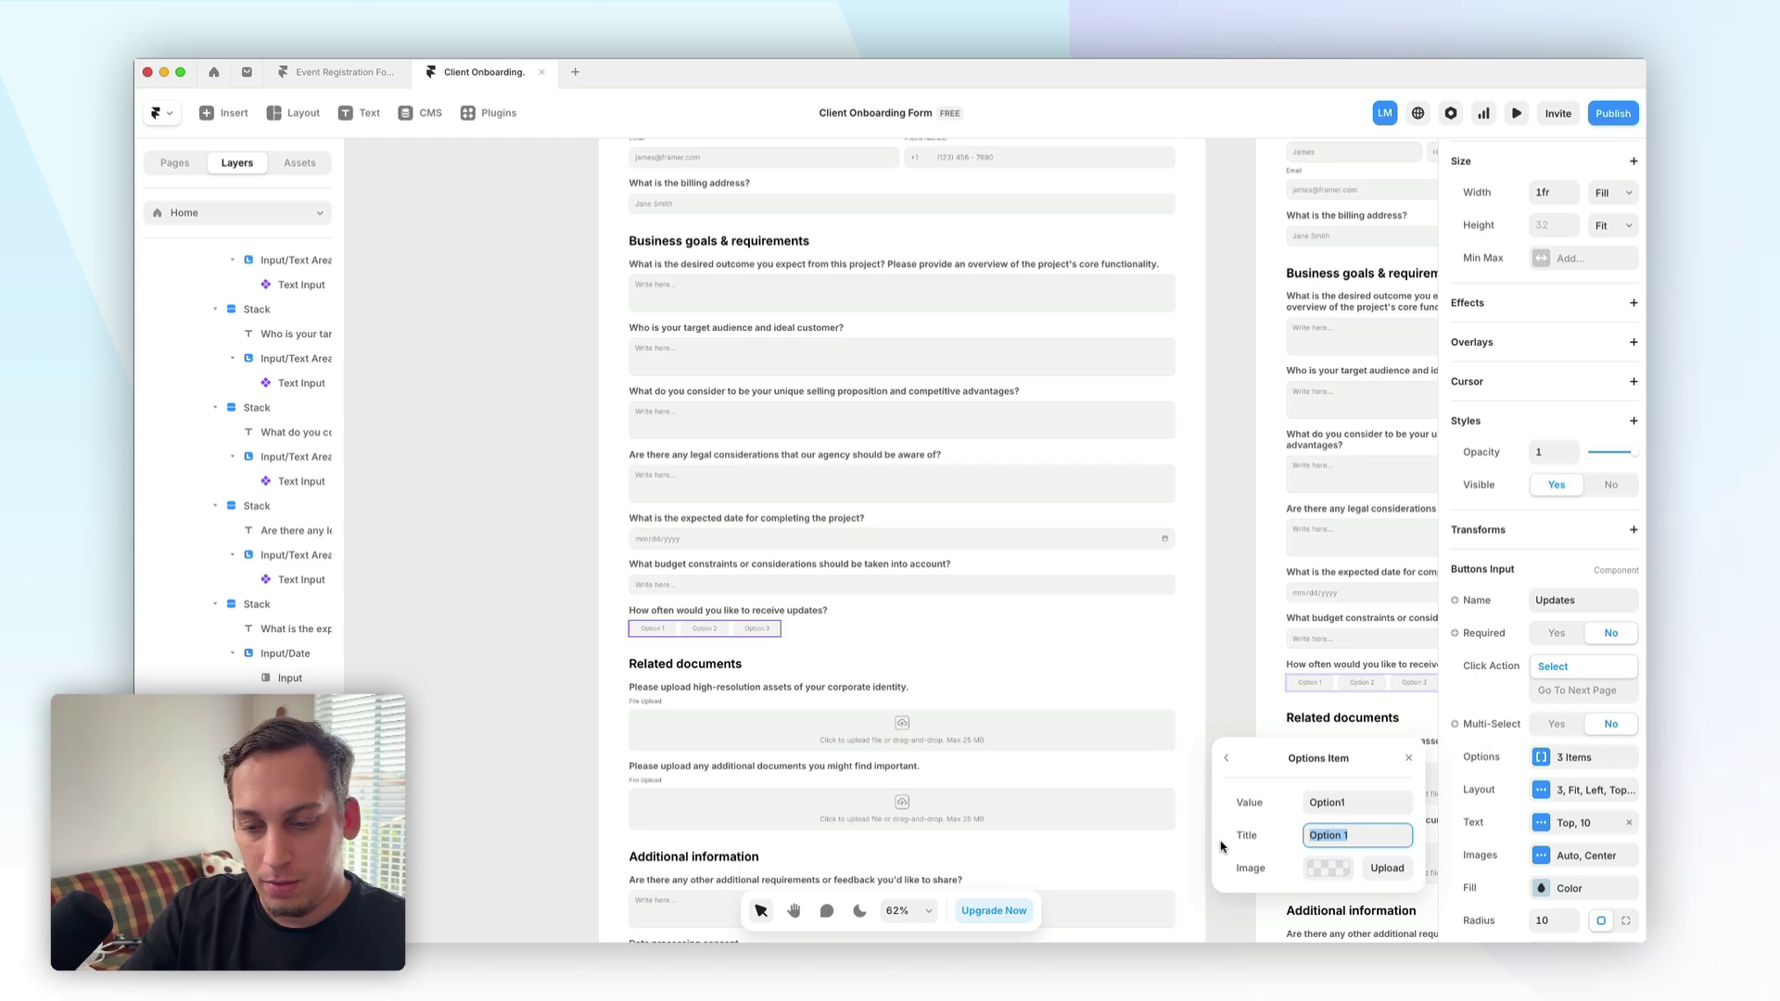
type("Once a")
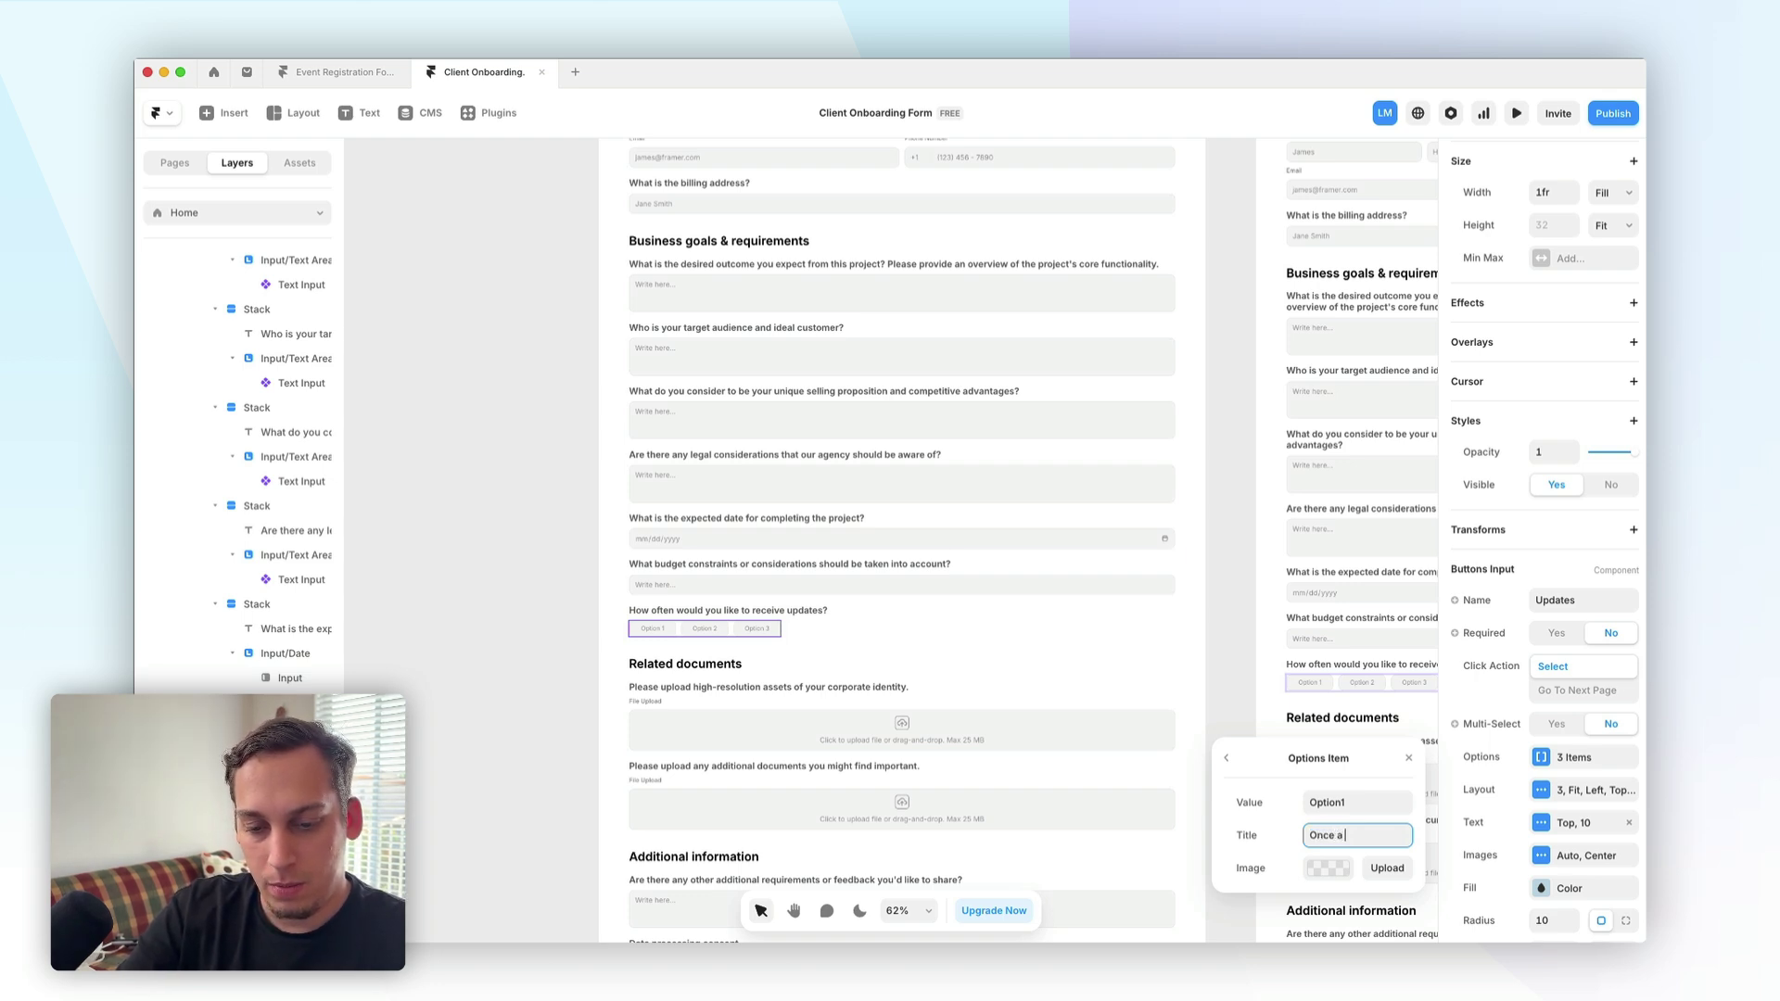
type(" week")
left_click(1253, 643)
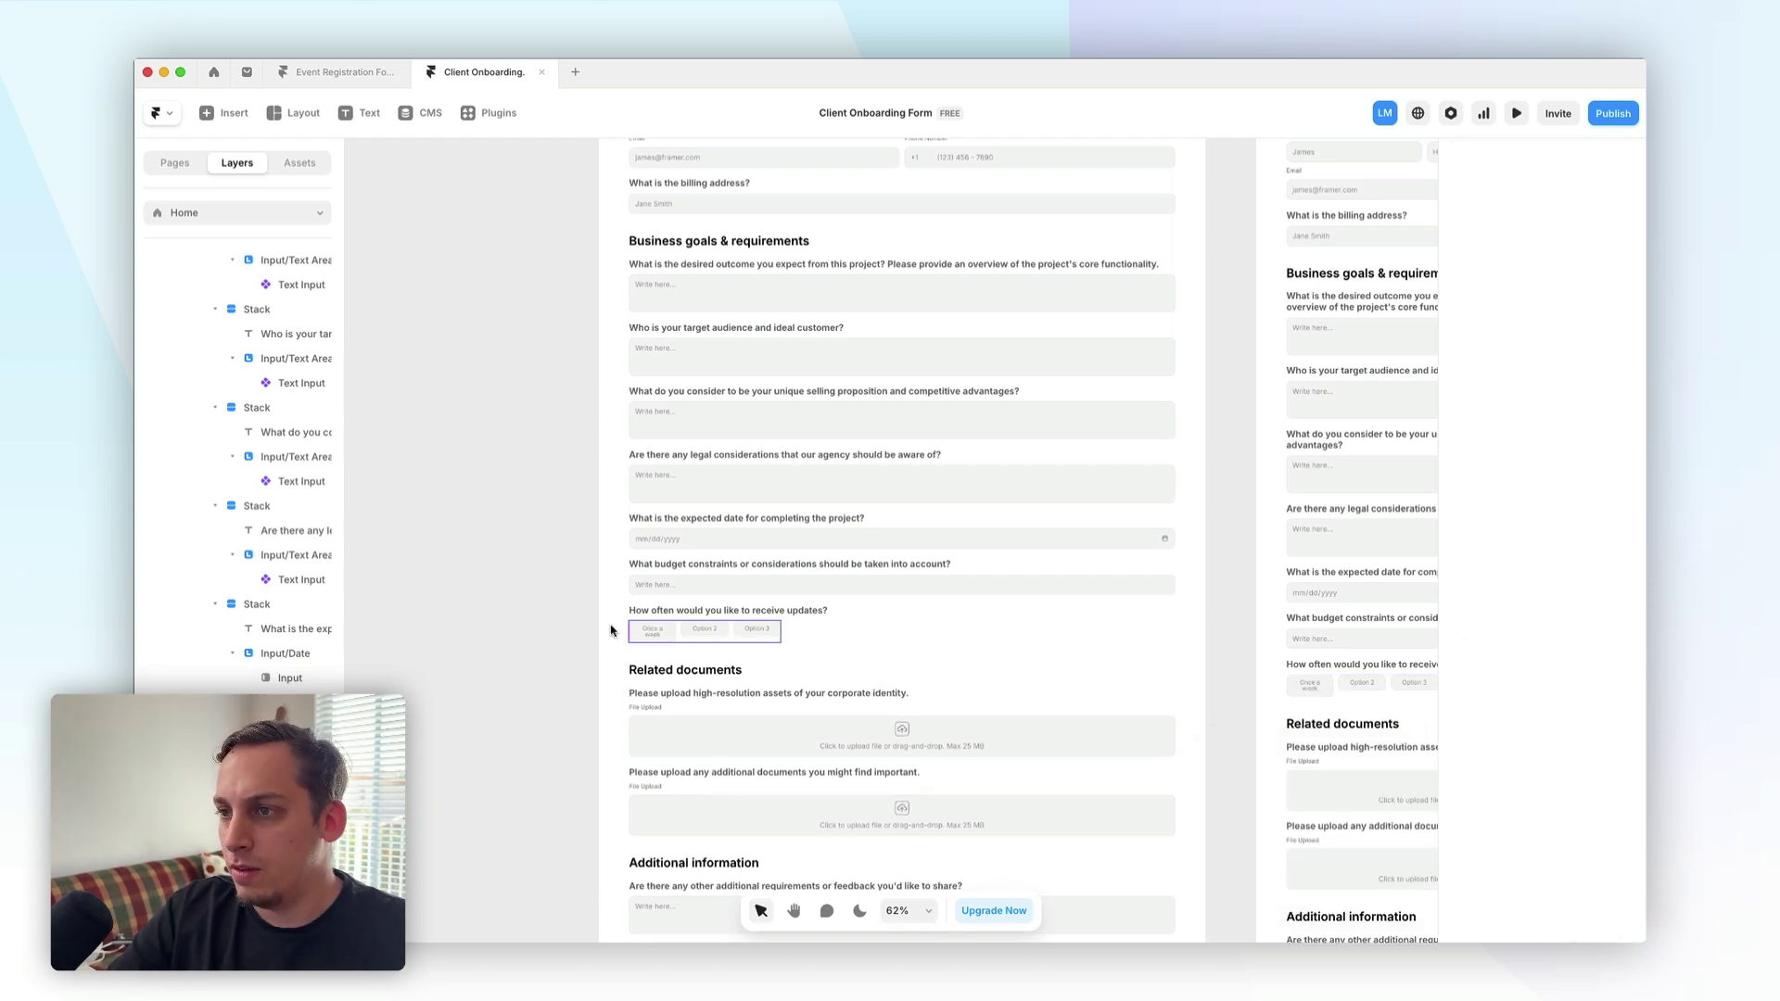
scroll(662, 636, "down", 3)
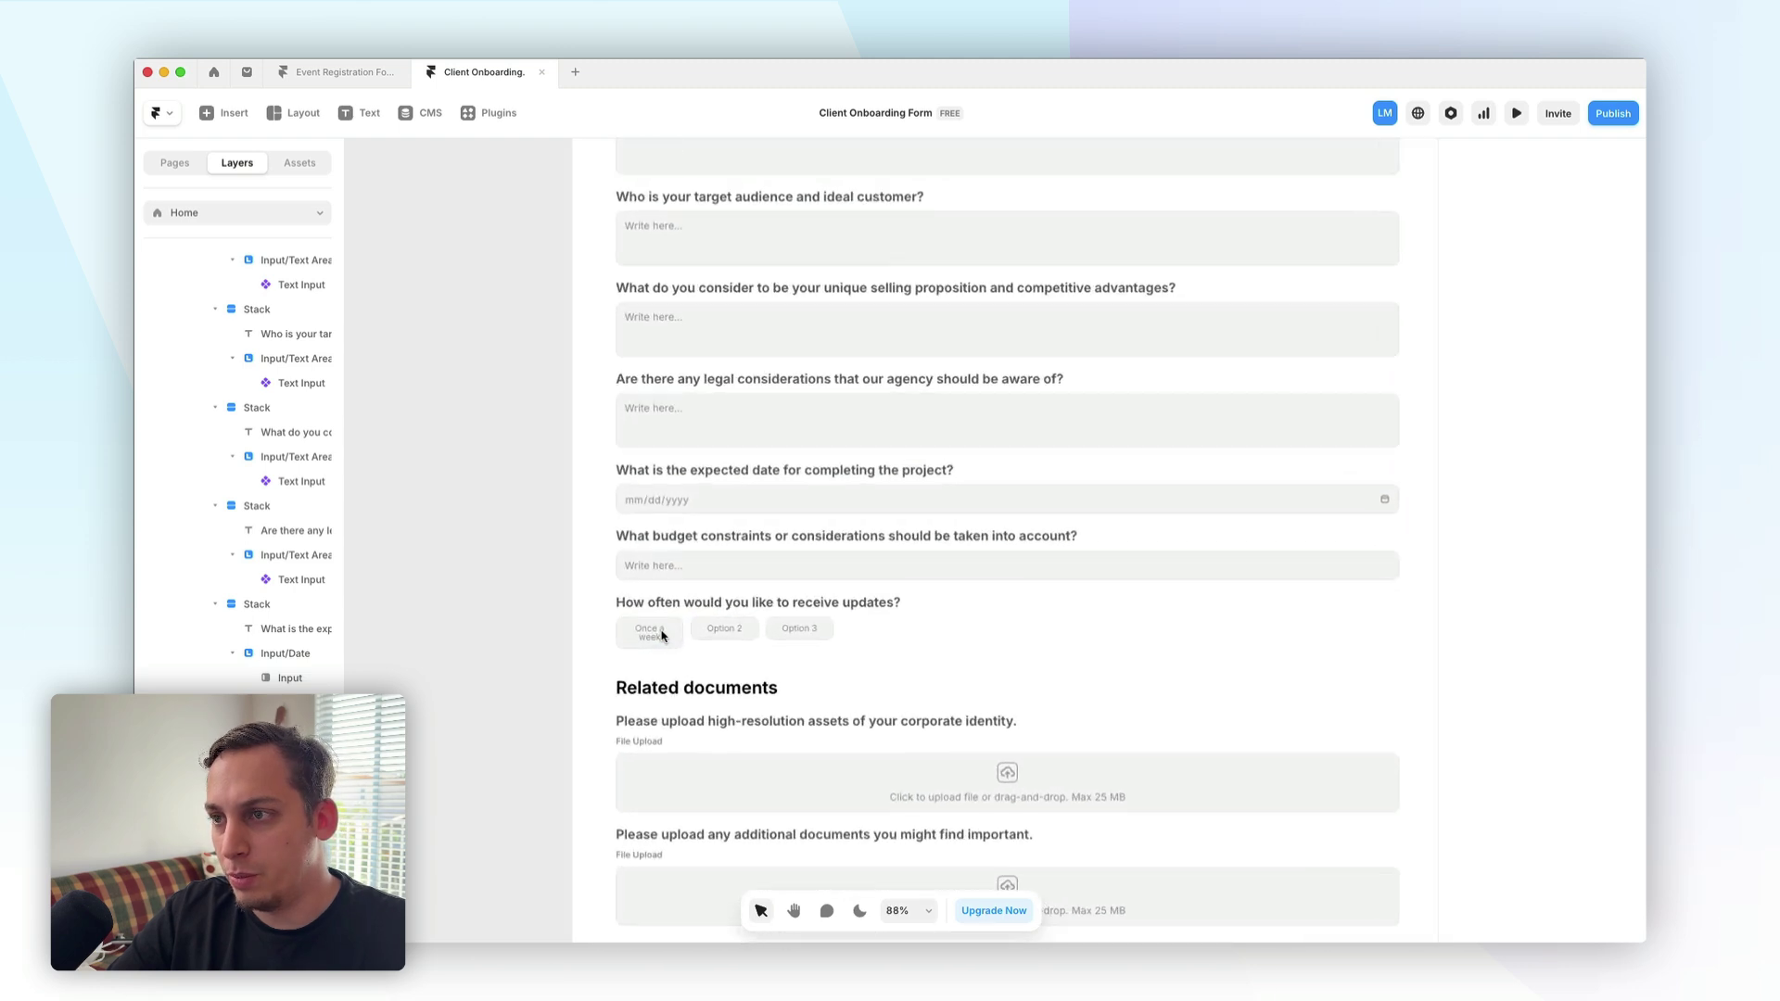
scroll(796, 422, "down", 5)
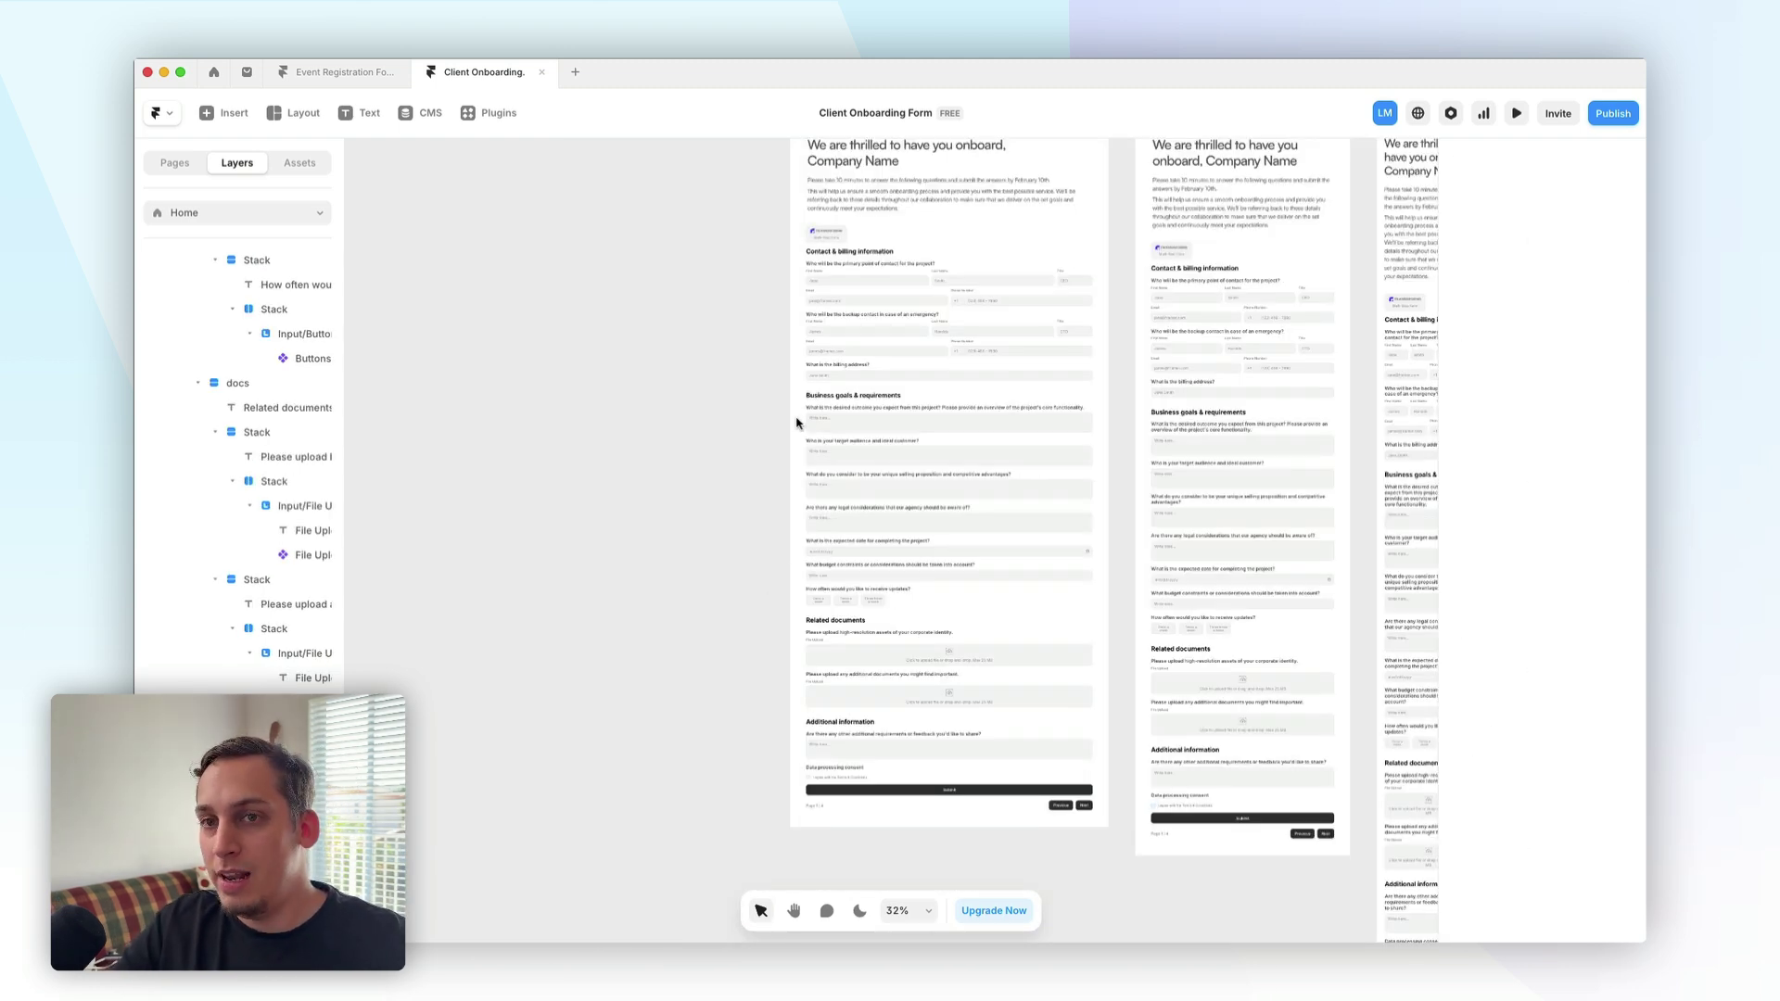
- Preview the Desktop form, page from Page 1 / 4 to the final page, then close the preview
scroll(890, 386, "up", 5)
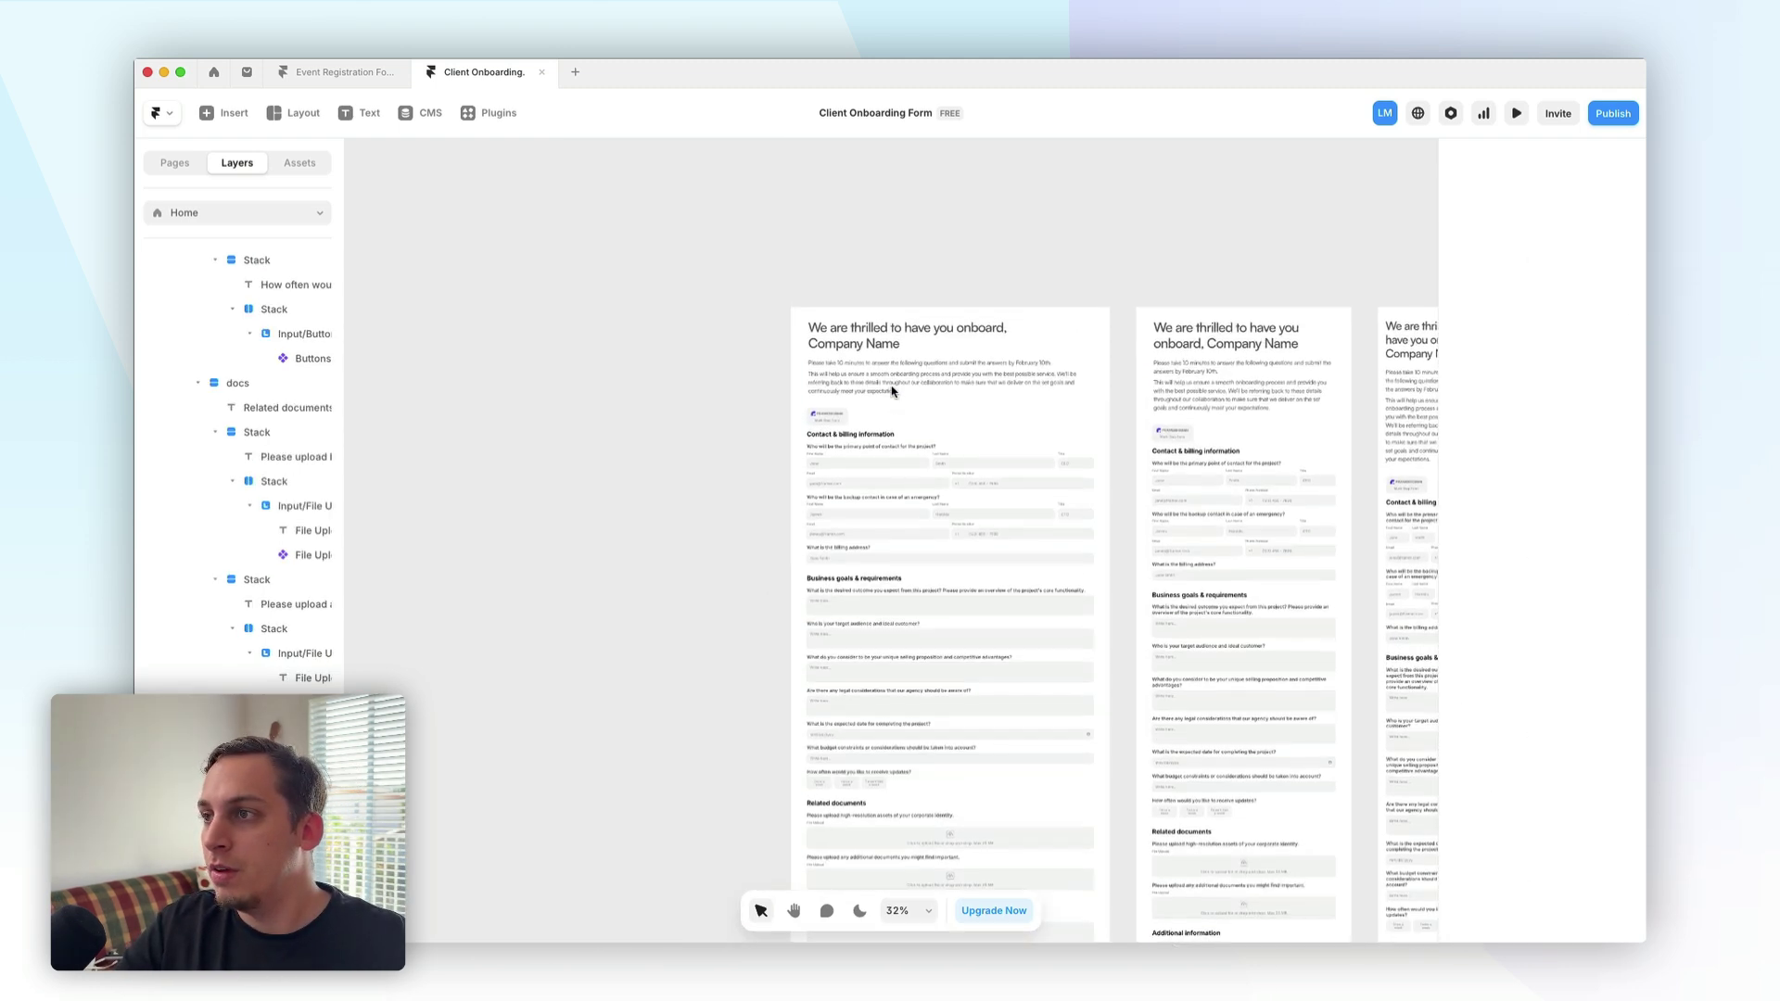
left_click(806, 324)
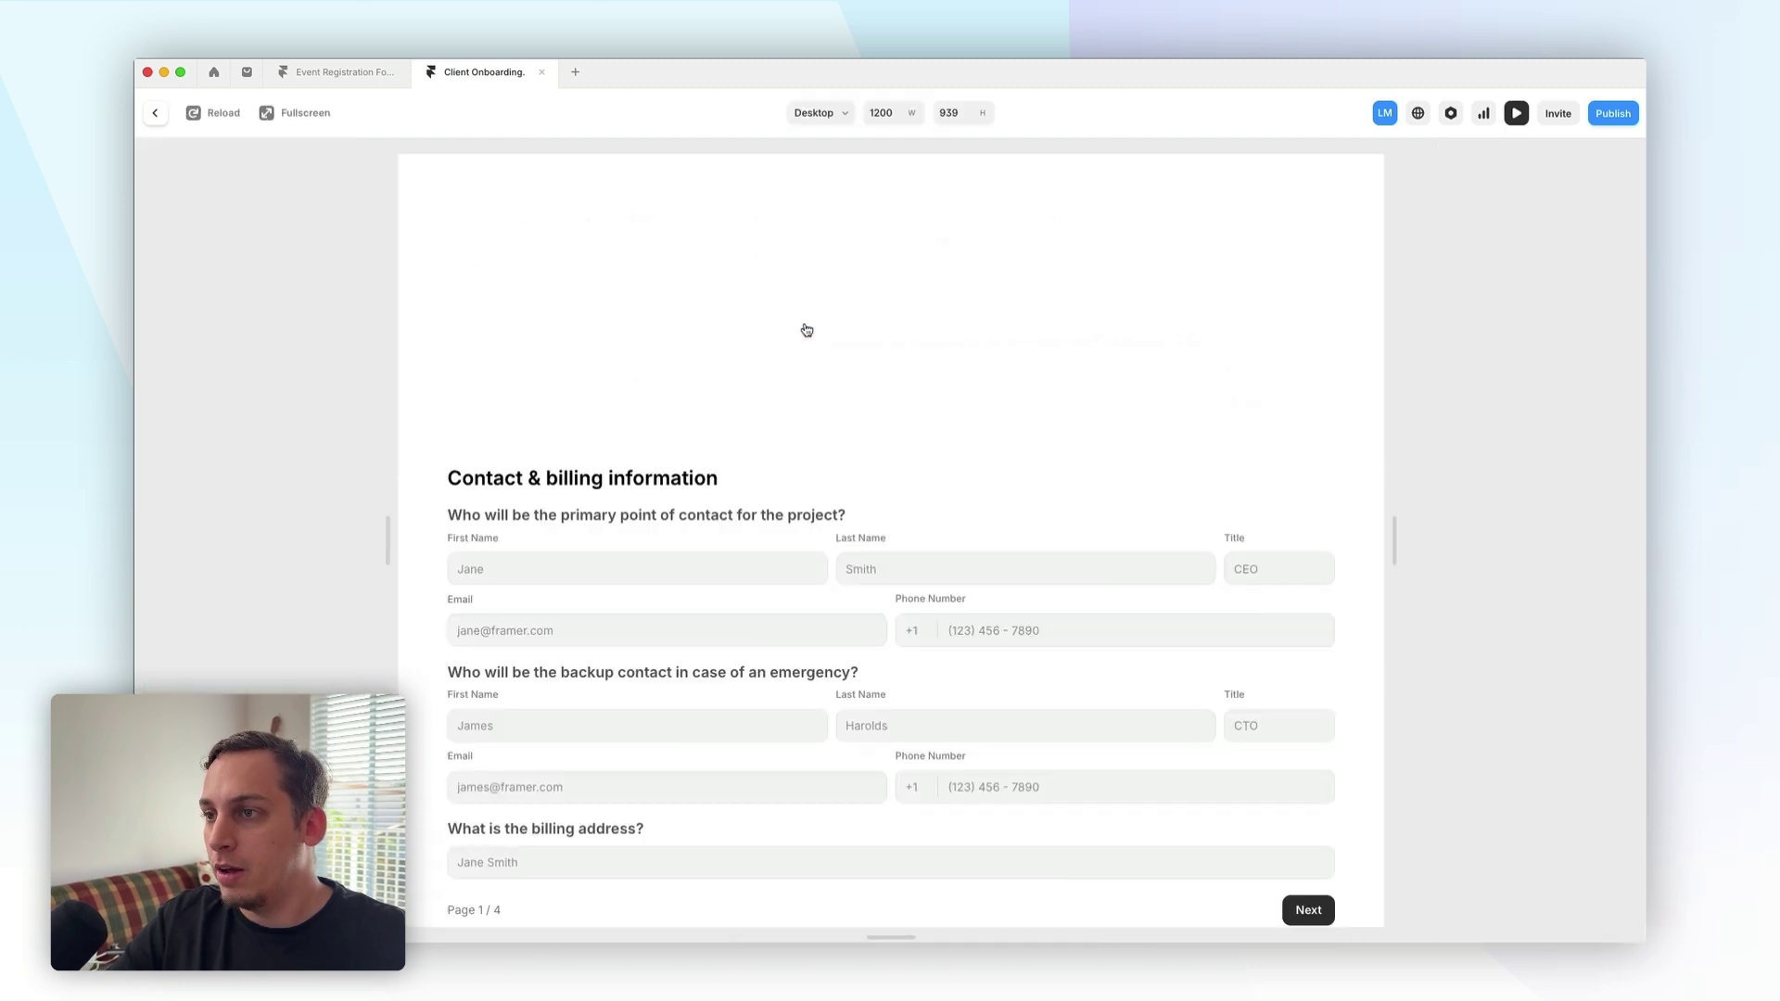
scroll(921, 417, "down", 1)
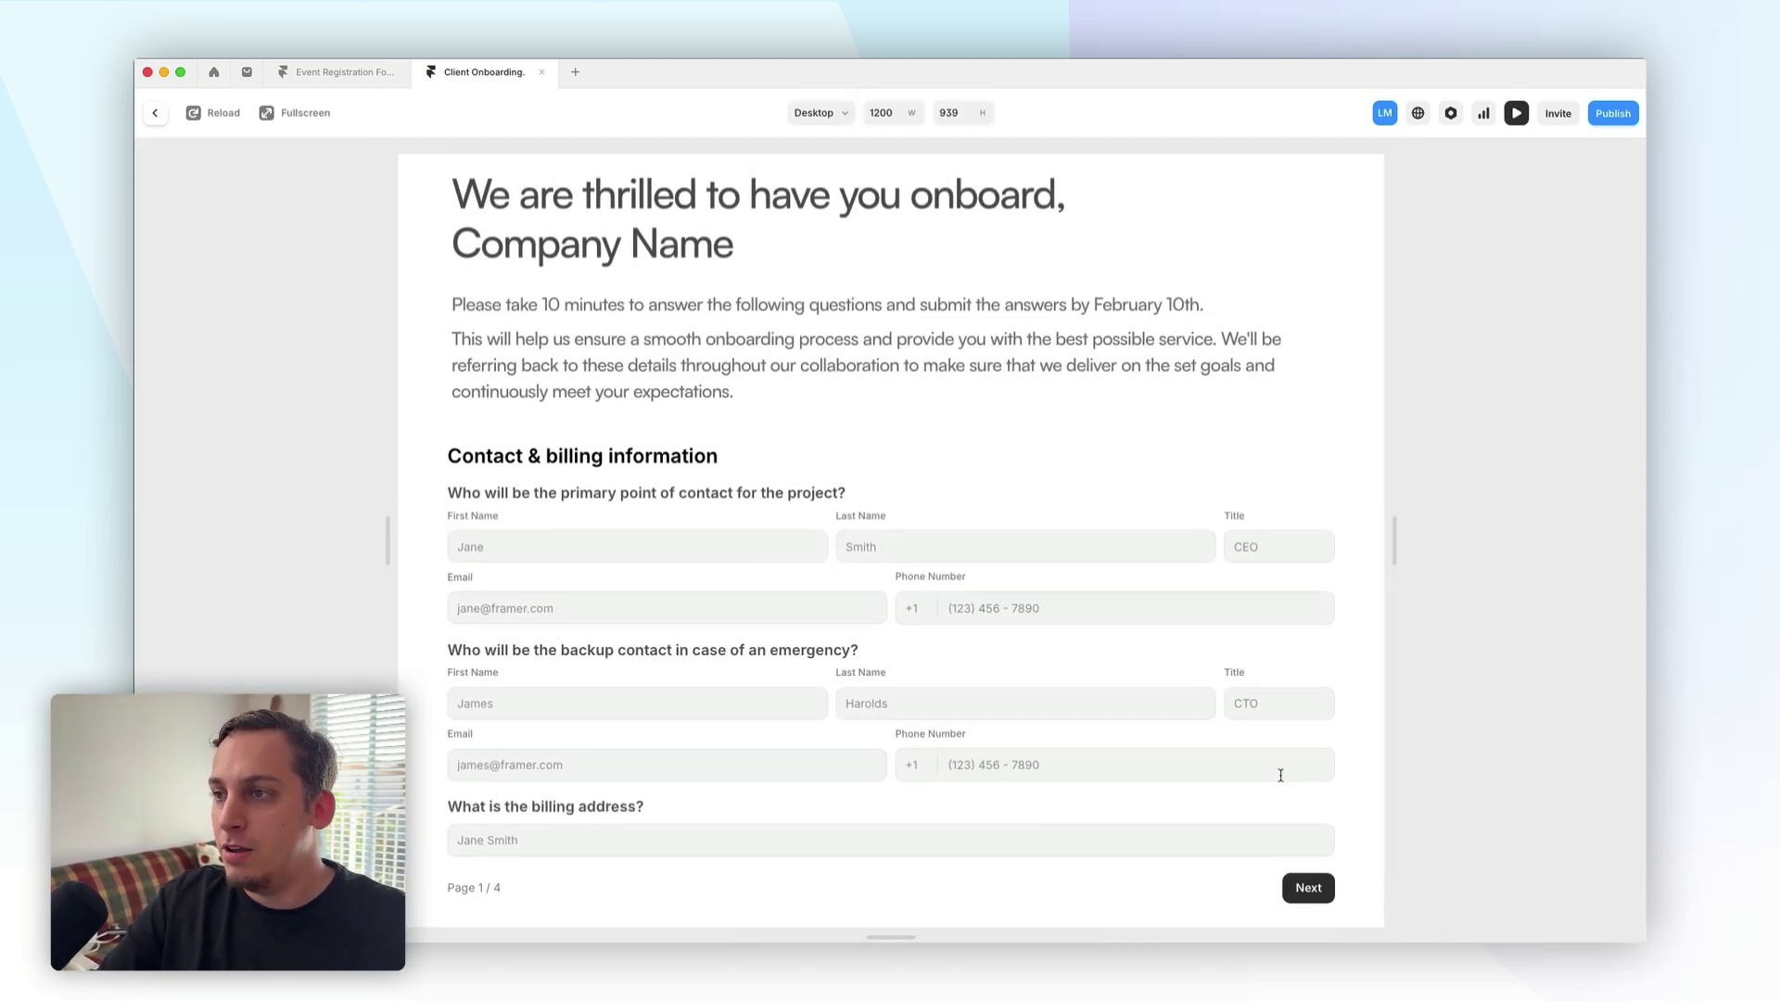
scroll(684, 553, "down", 1)
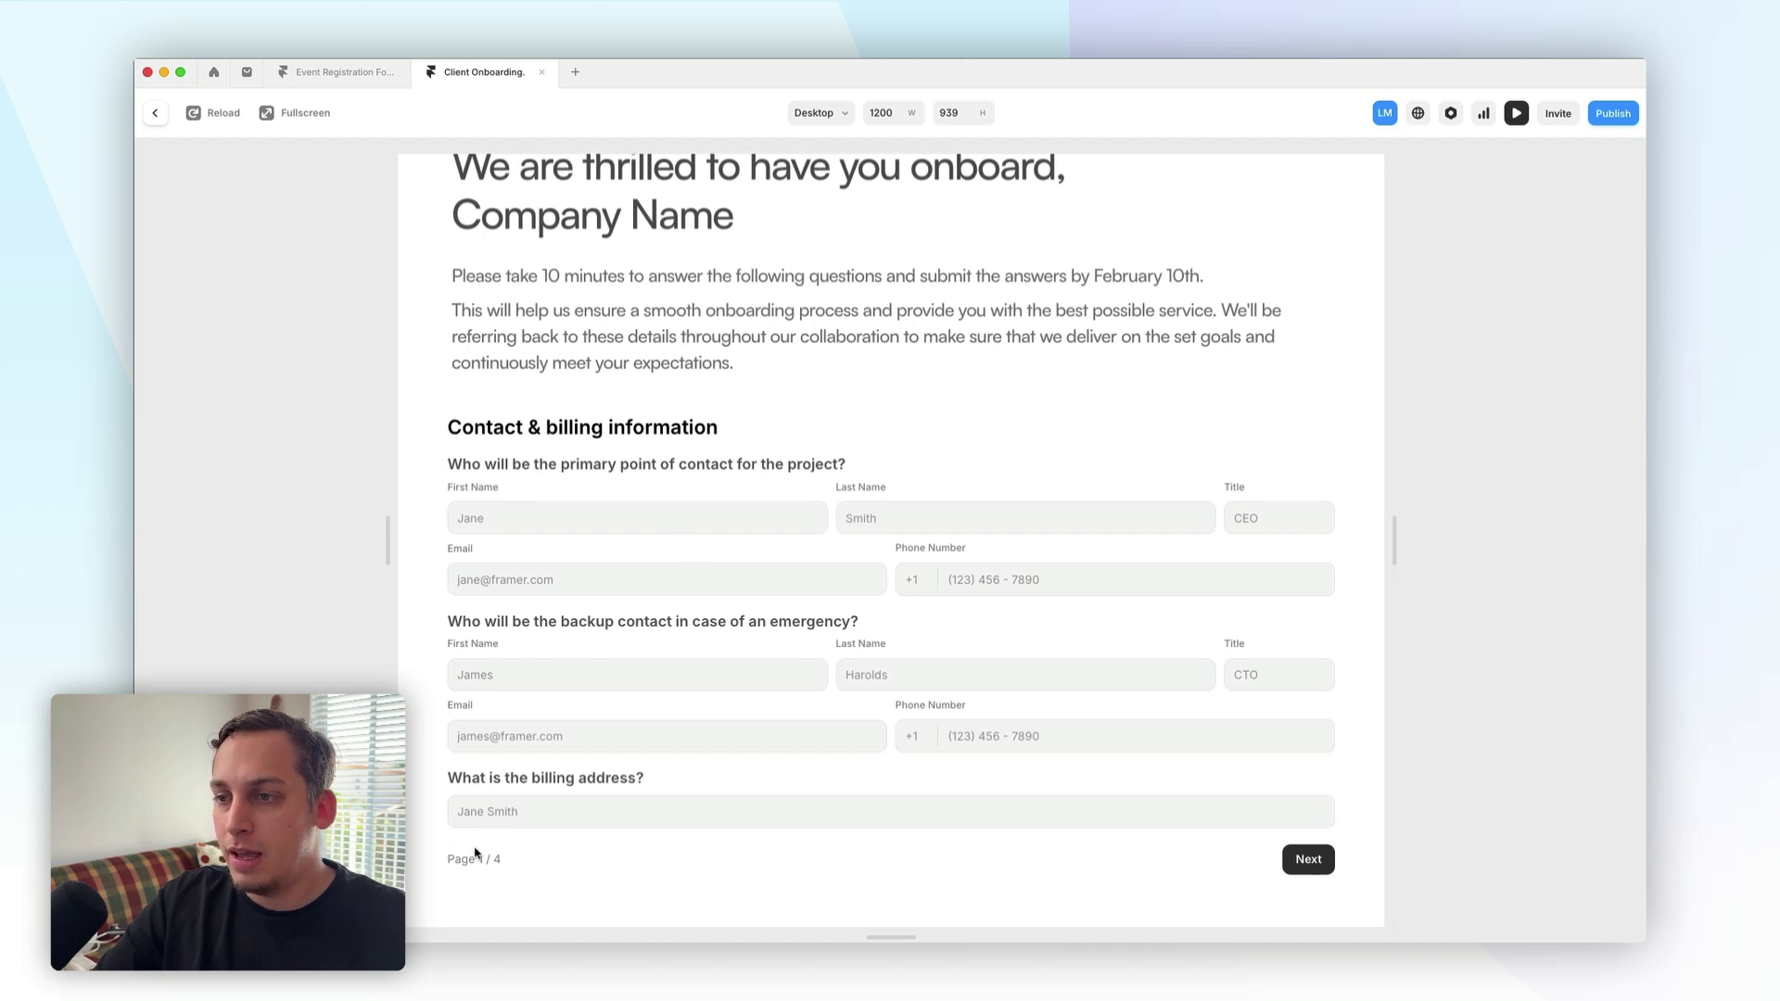
left_click_drag(450, 862, 535, 869)
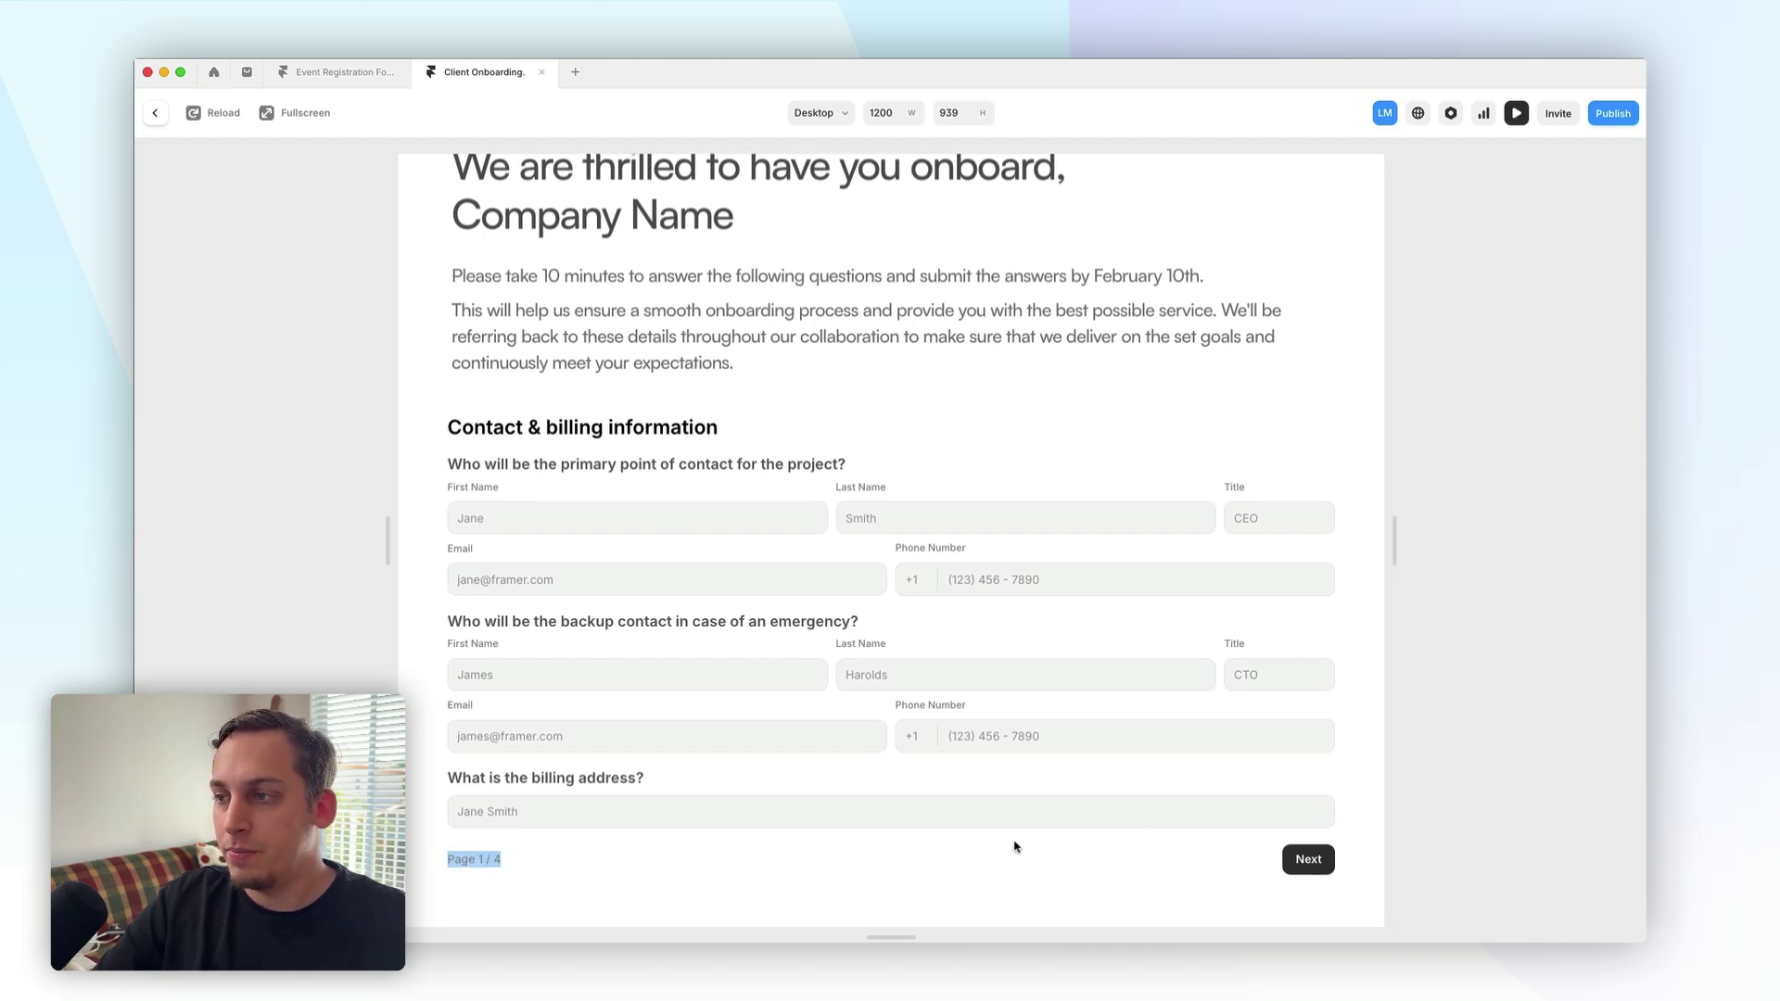
left_click(1306, 862)
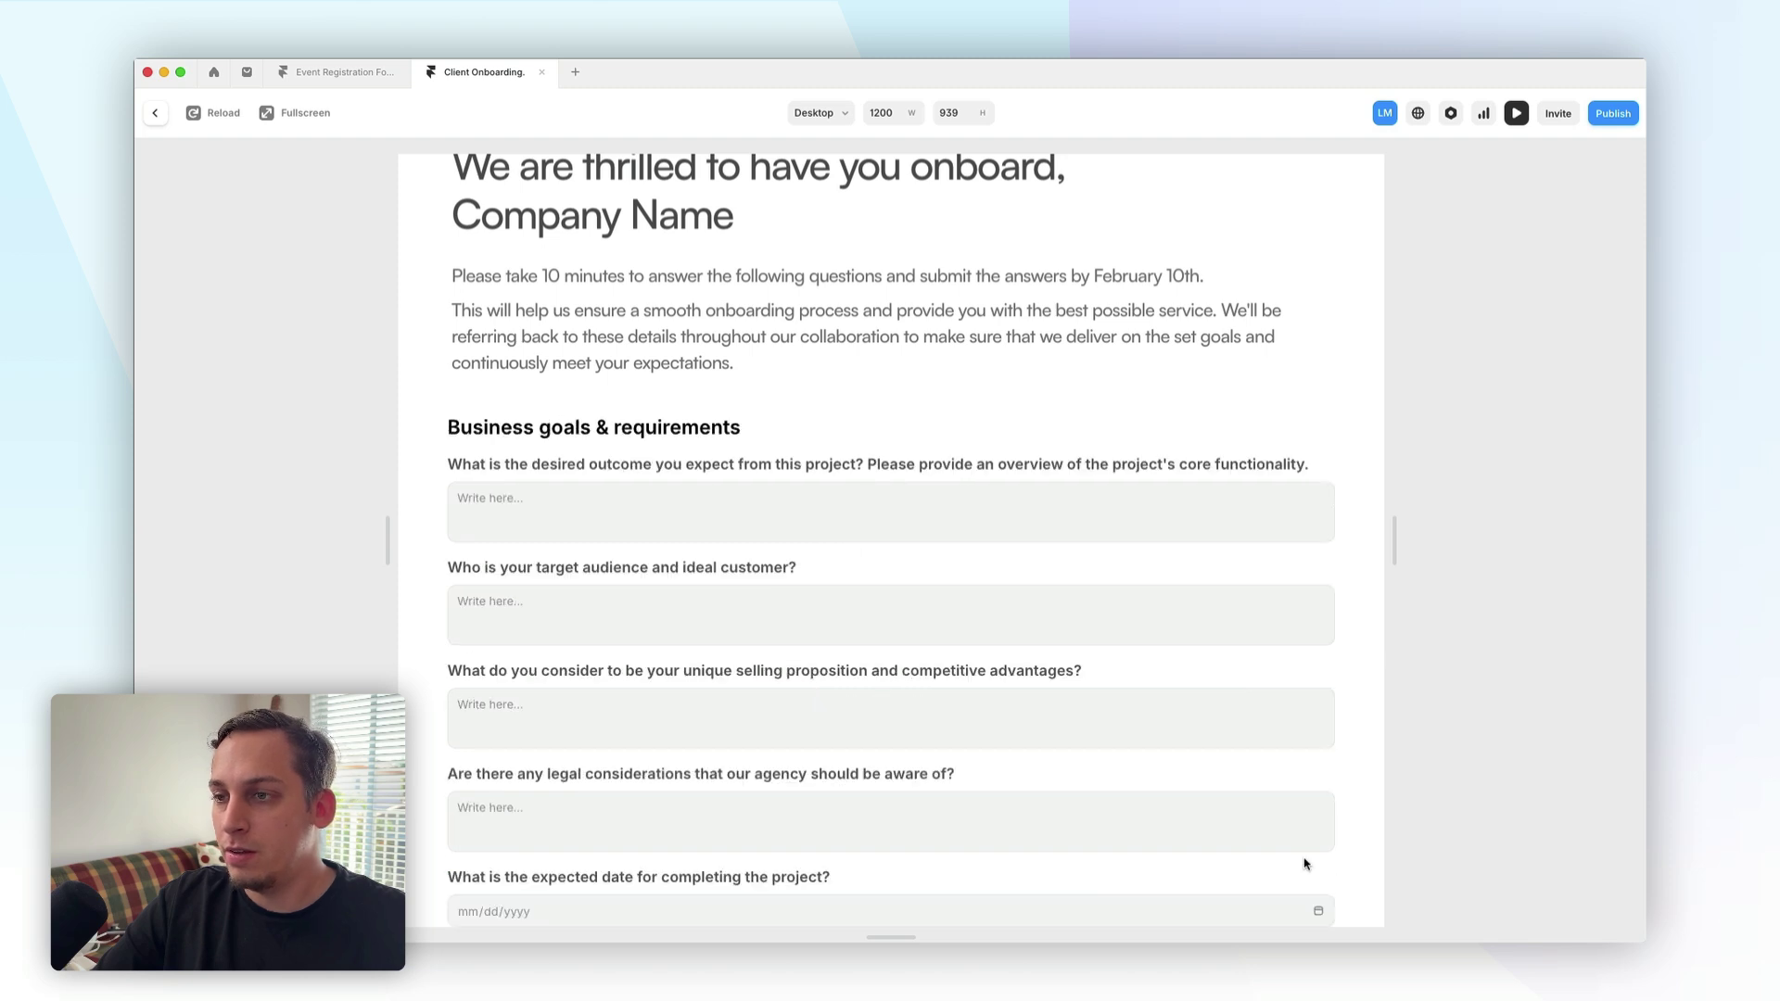
scroll(1303, 860, "down", 5)
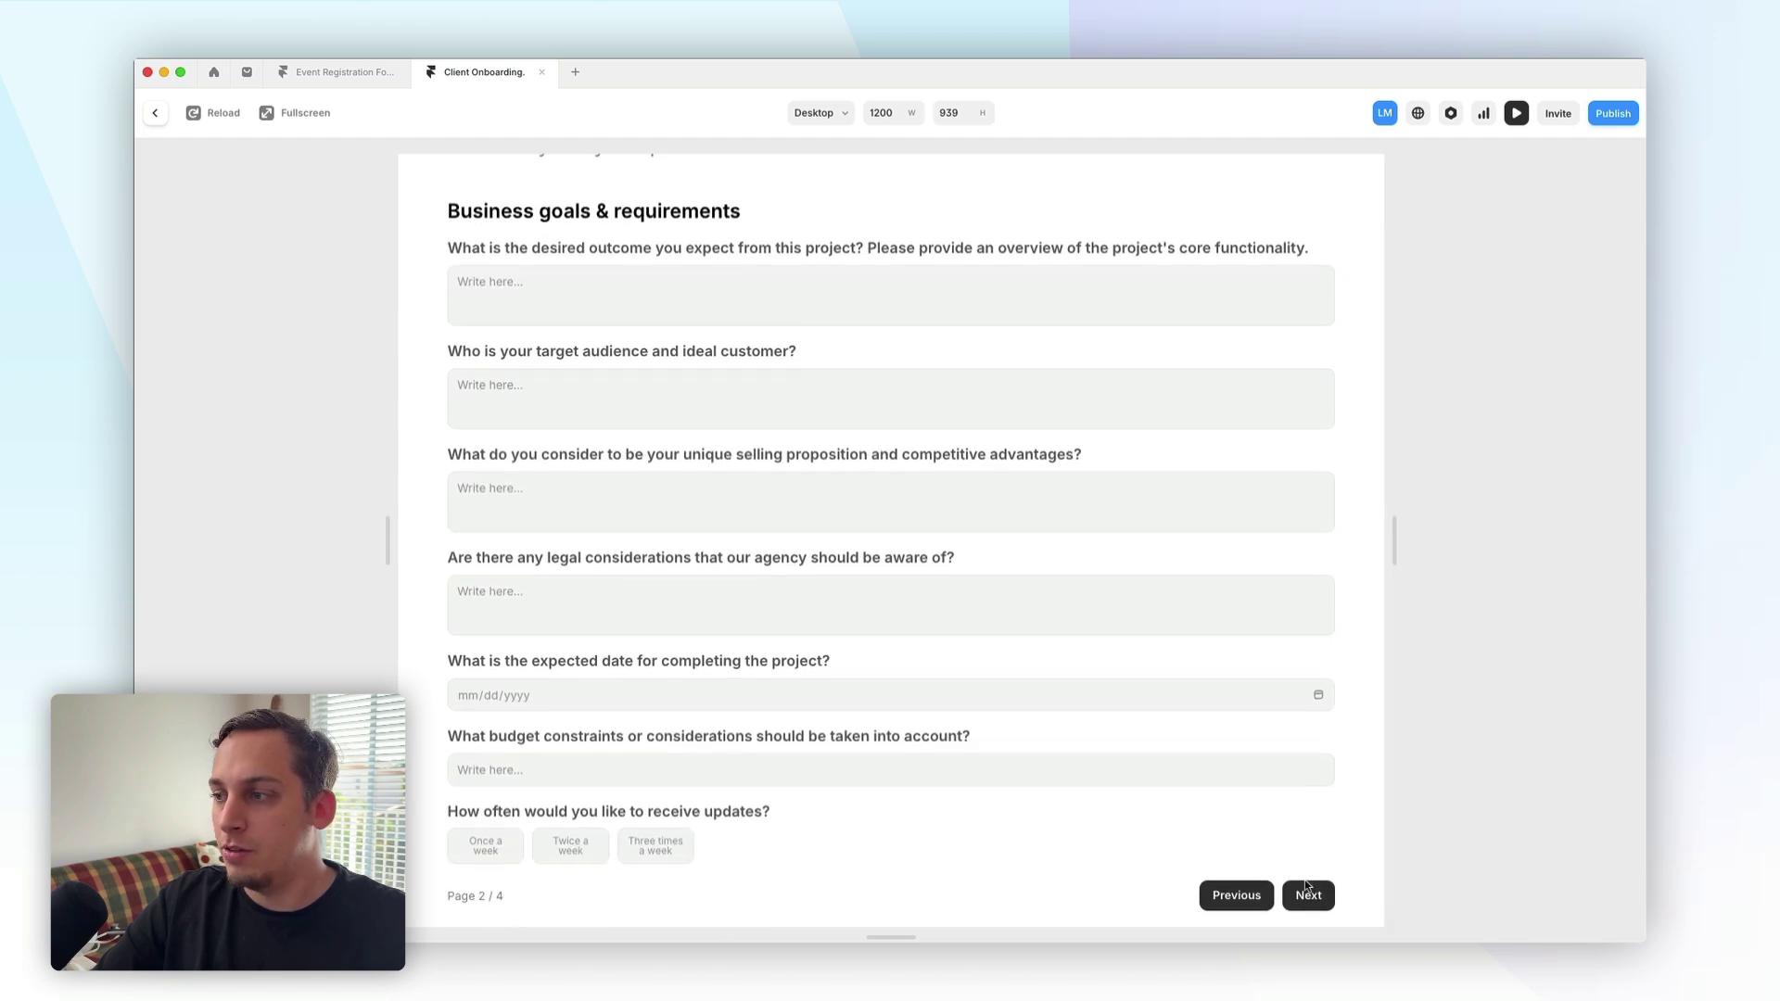
left_click(1306, 893)
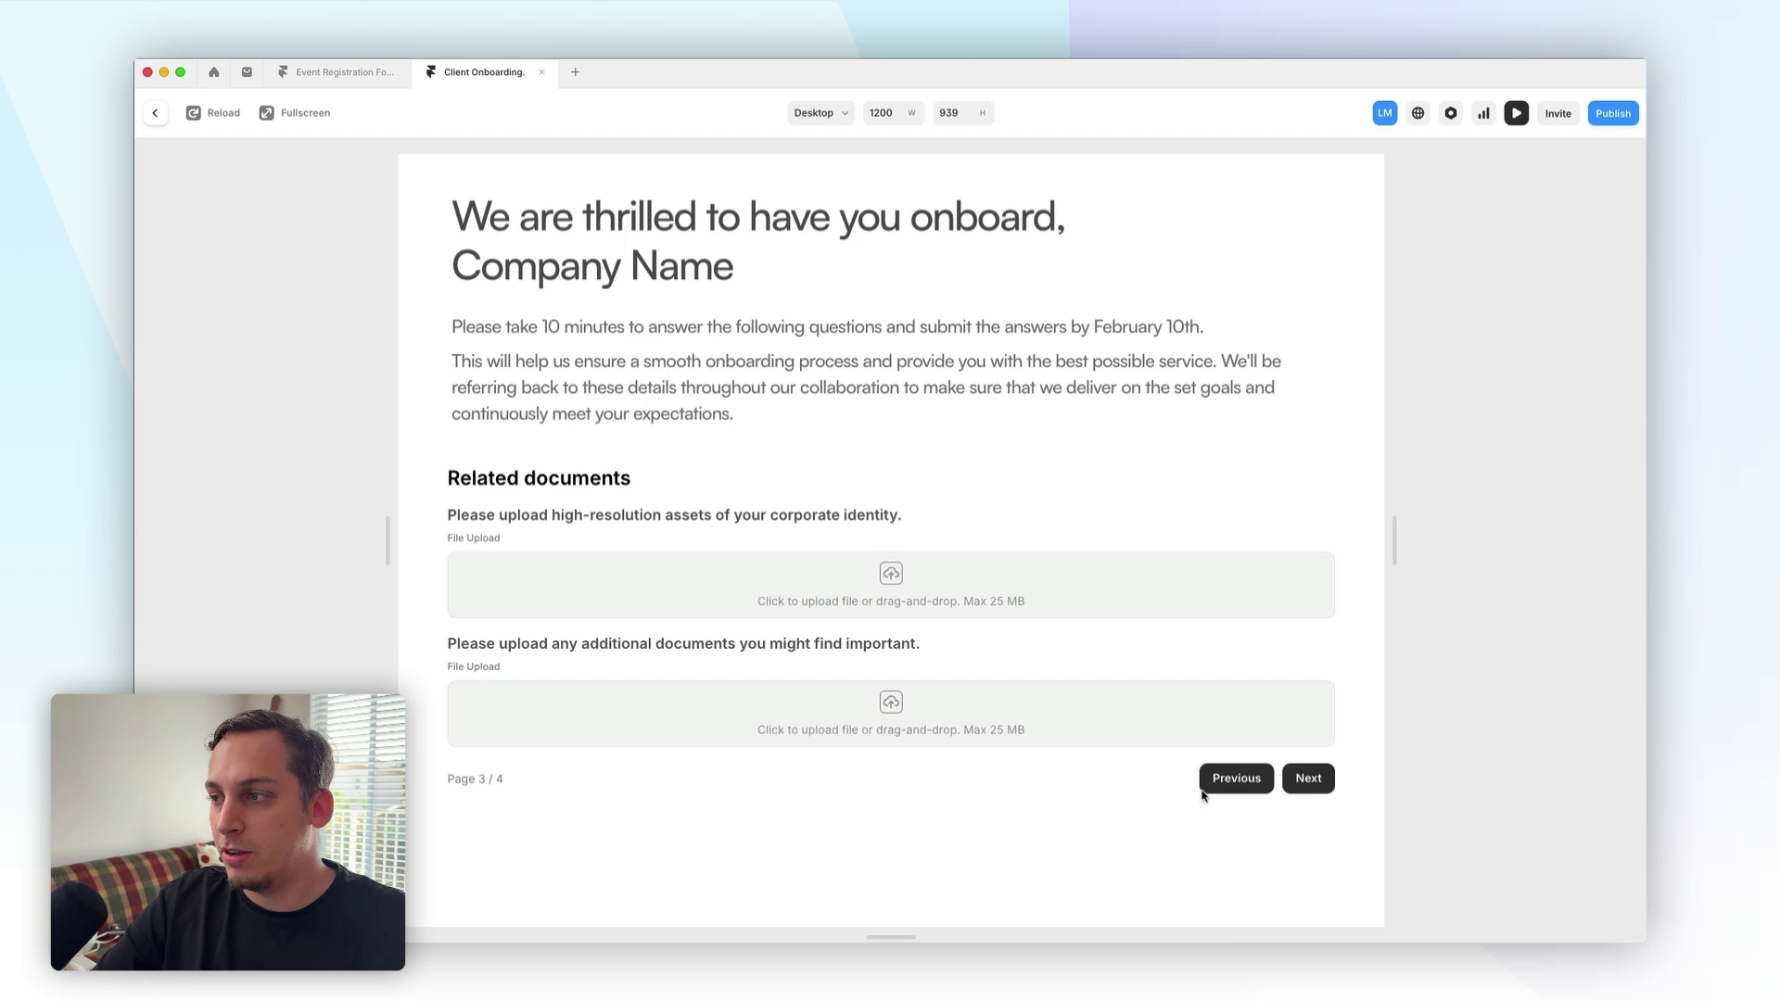
left_click(1298, 782)
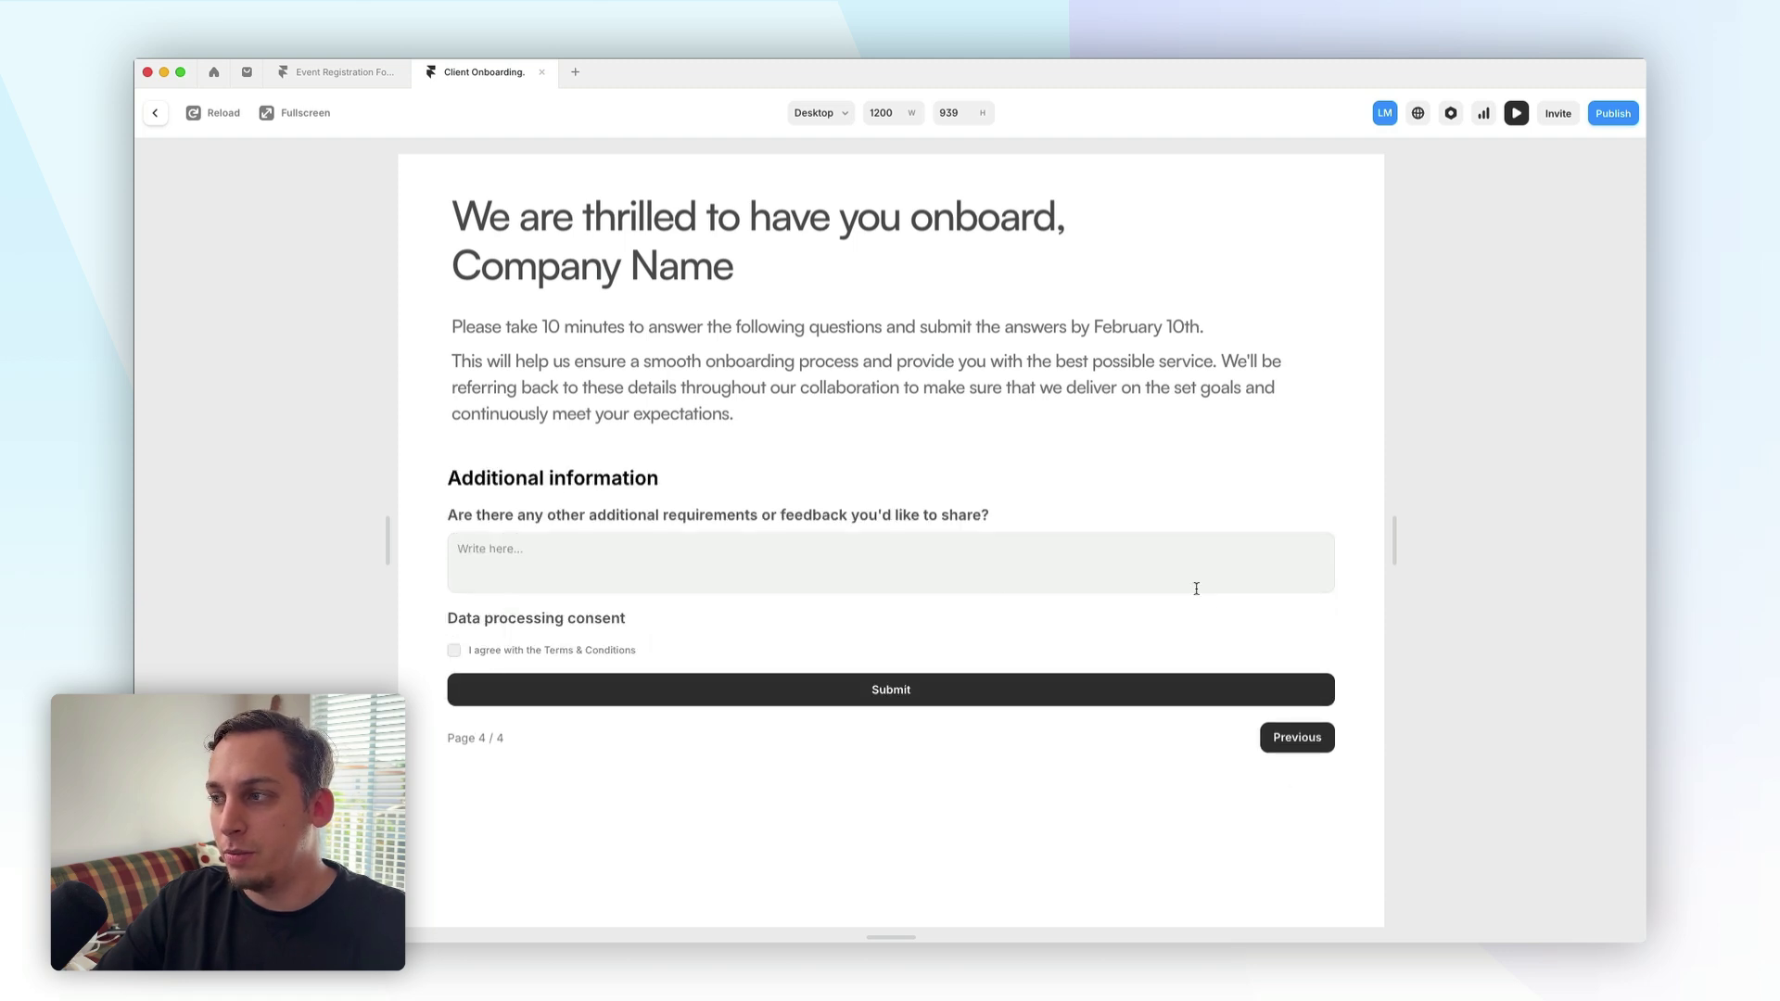
key("Escape")
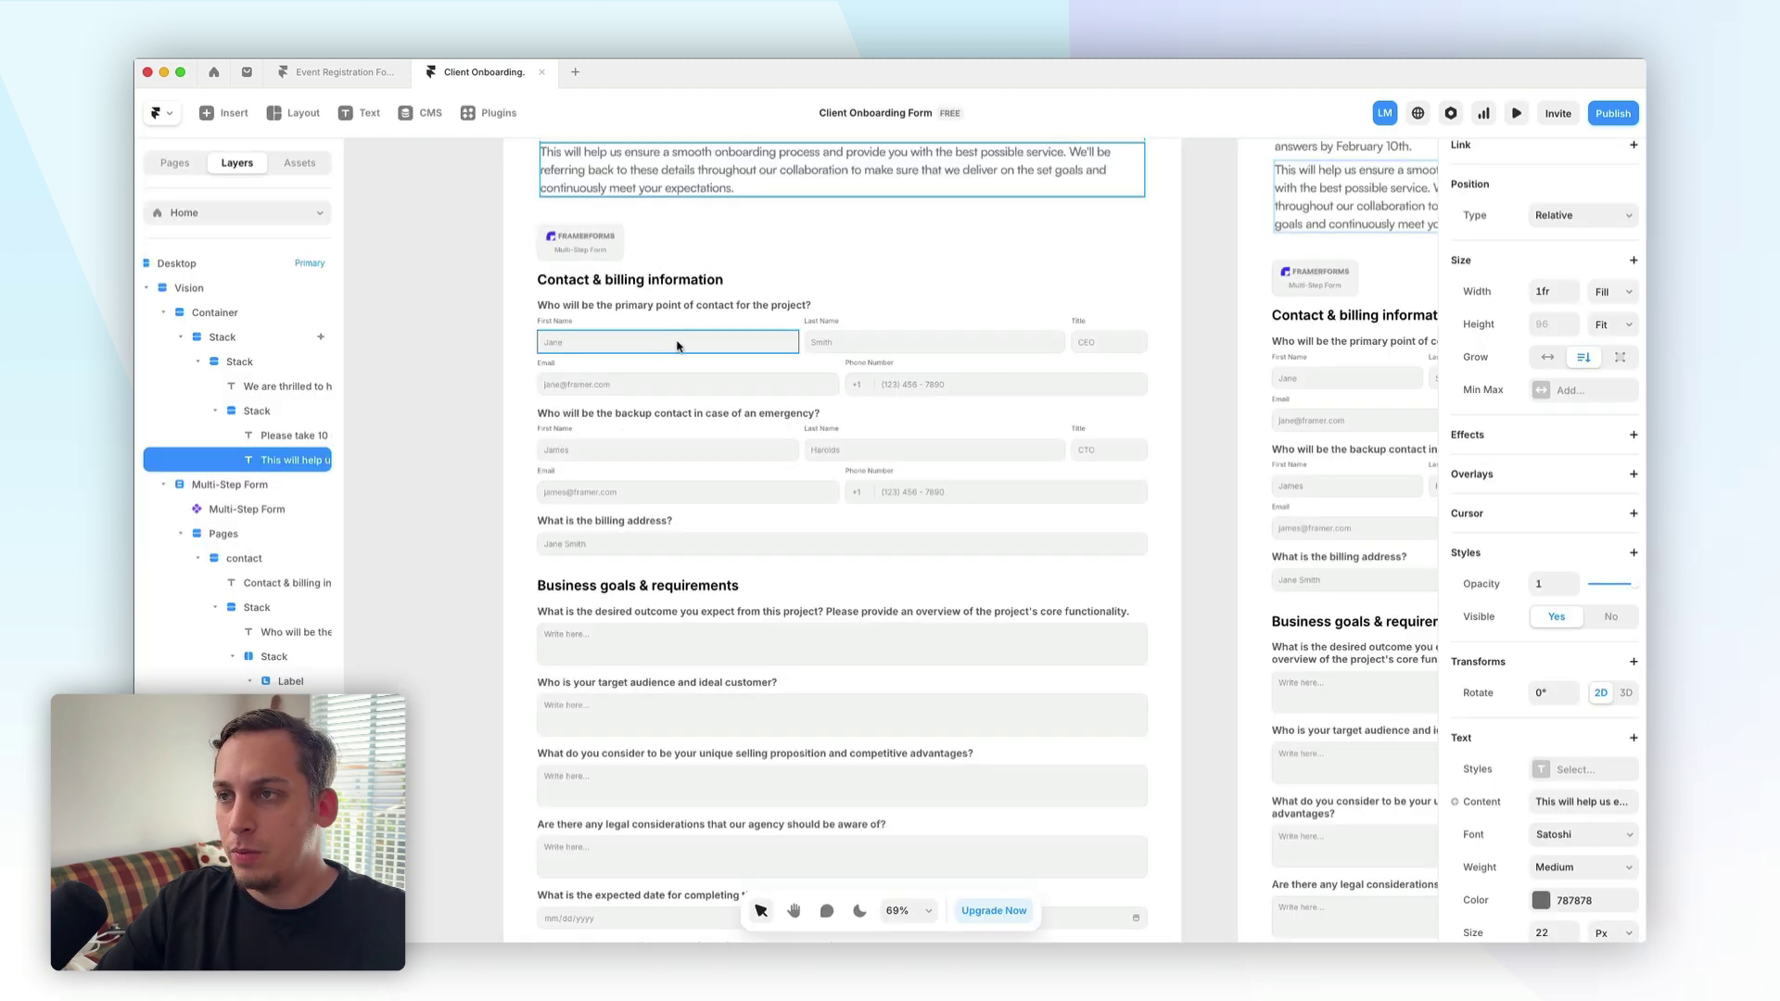
- Select the Multi-Step Form layer to show its form settings, collapsing its child layers
left_click(570, 283)
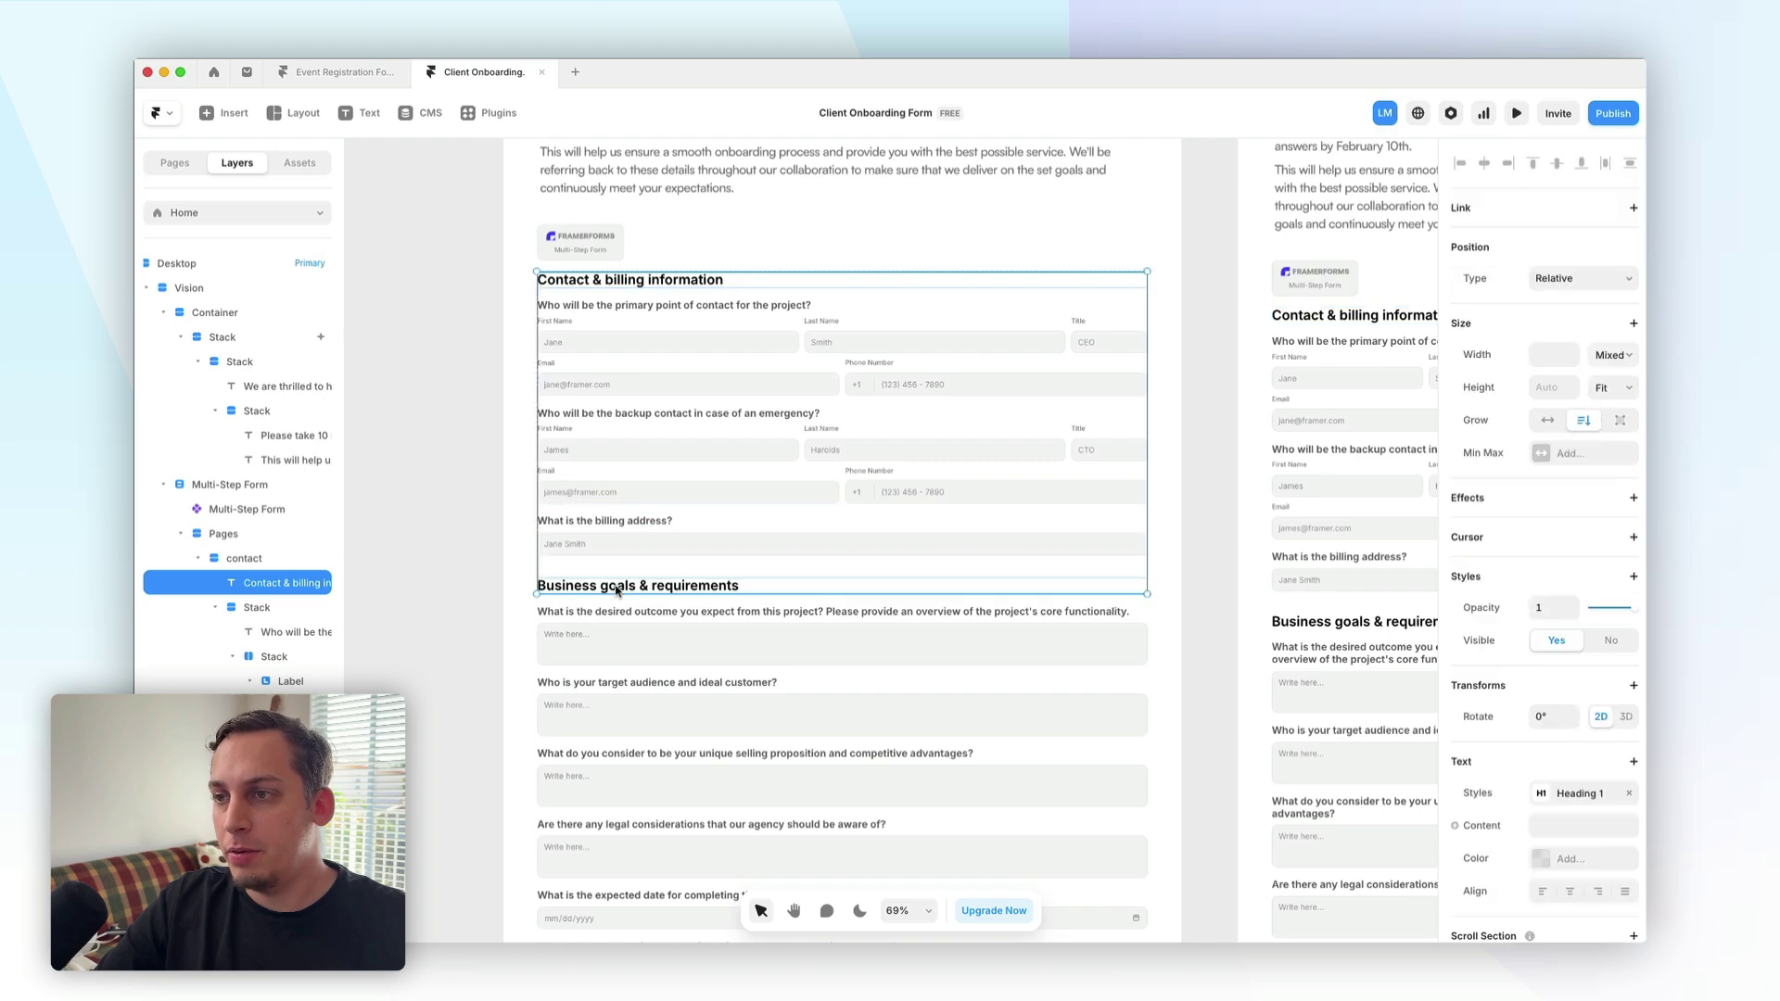
scroll(623, 588, "down", 5)
scroll(623, 587, "down", 3)
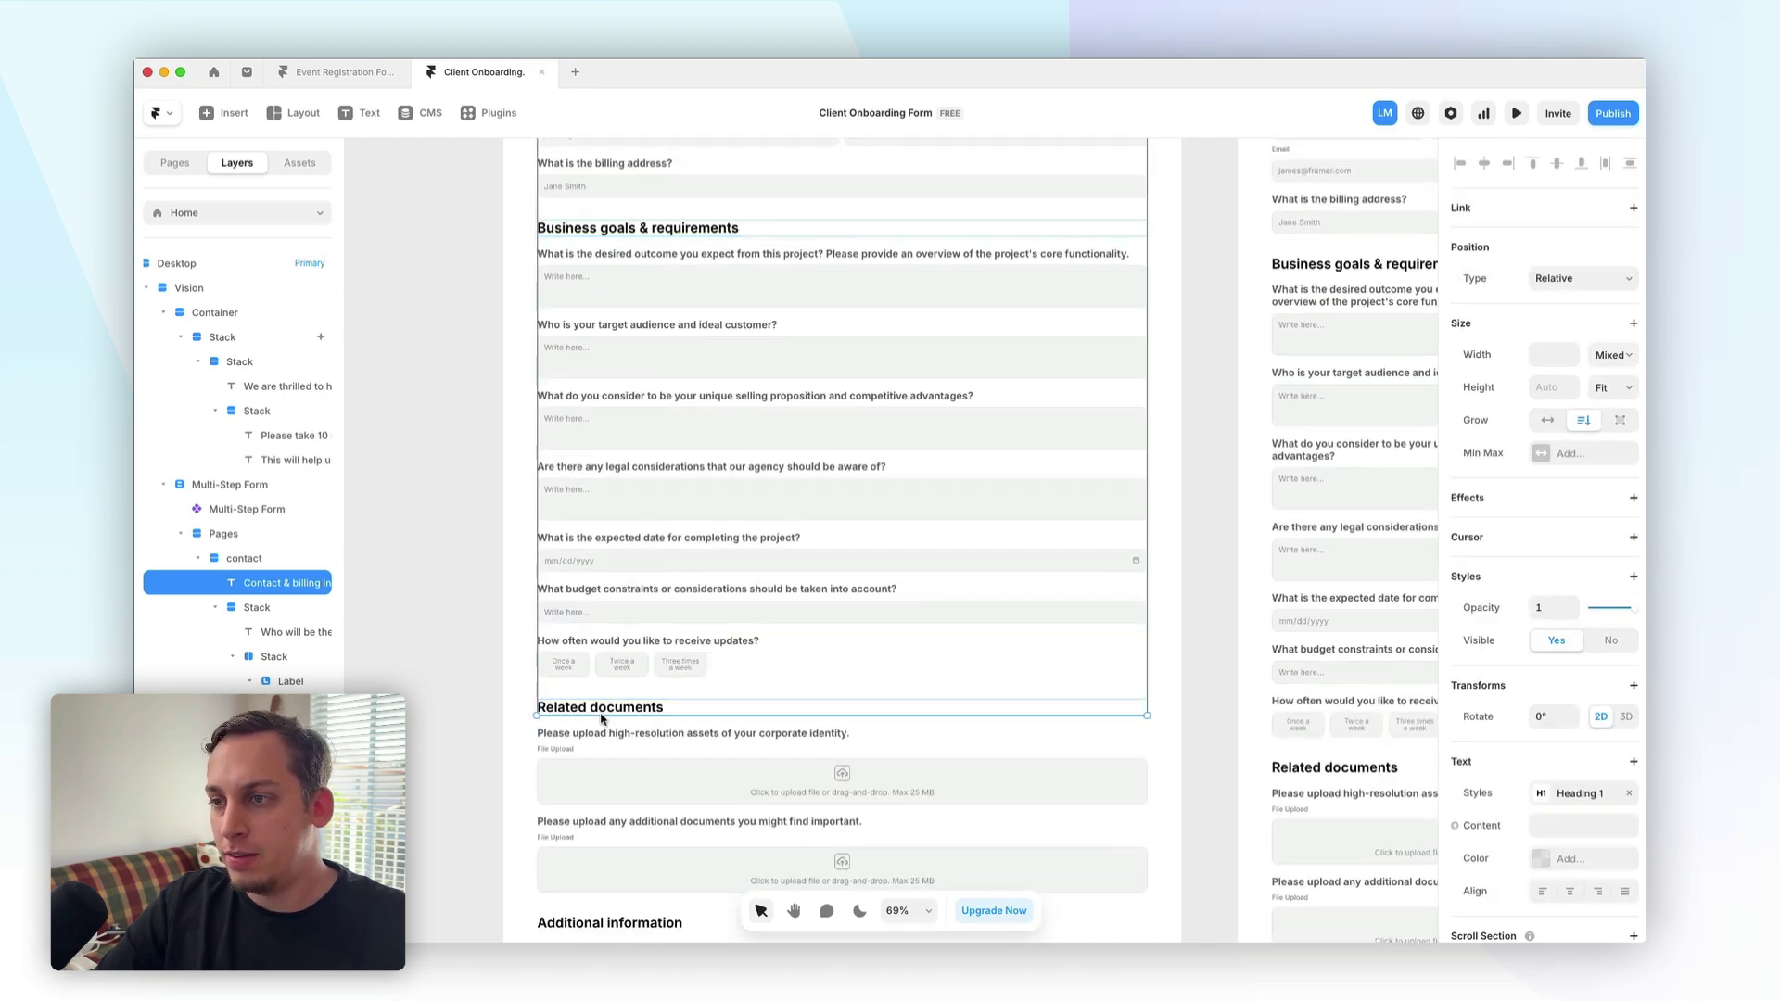
scroll(600, 713, "down", 12)
scroll(601, 496, "up", 18)
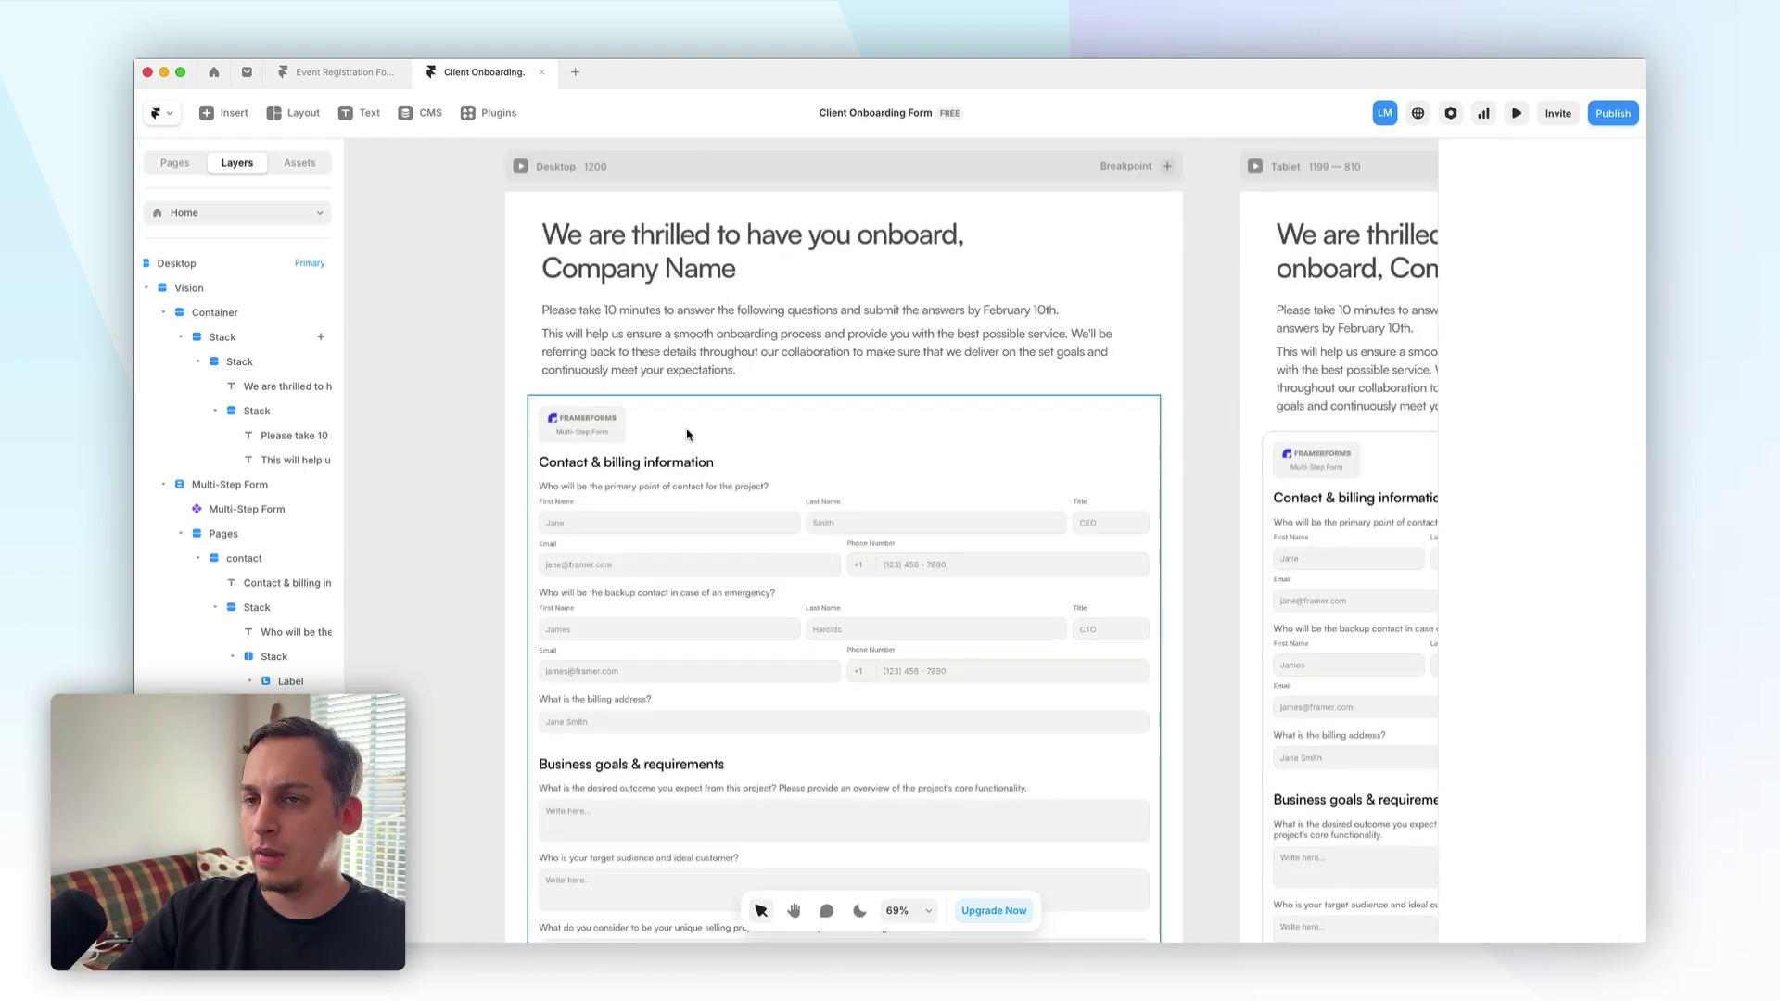
key("Escape")
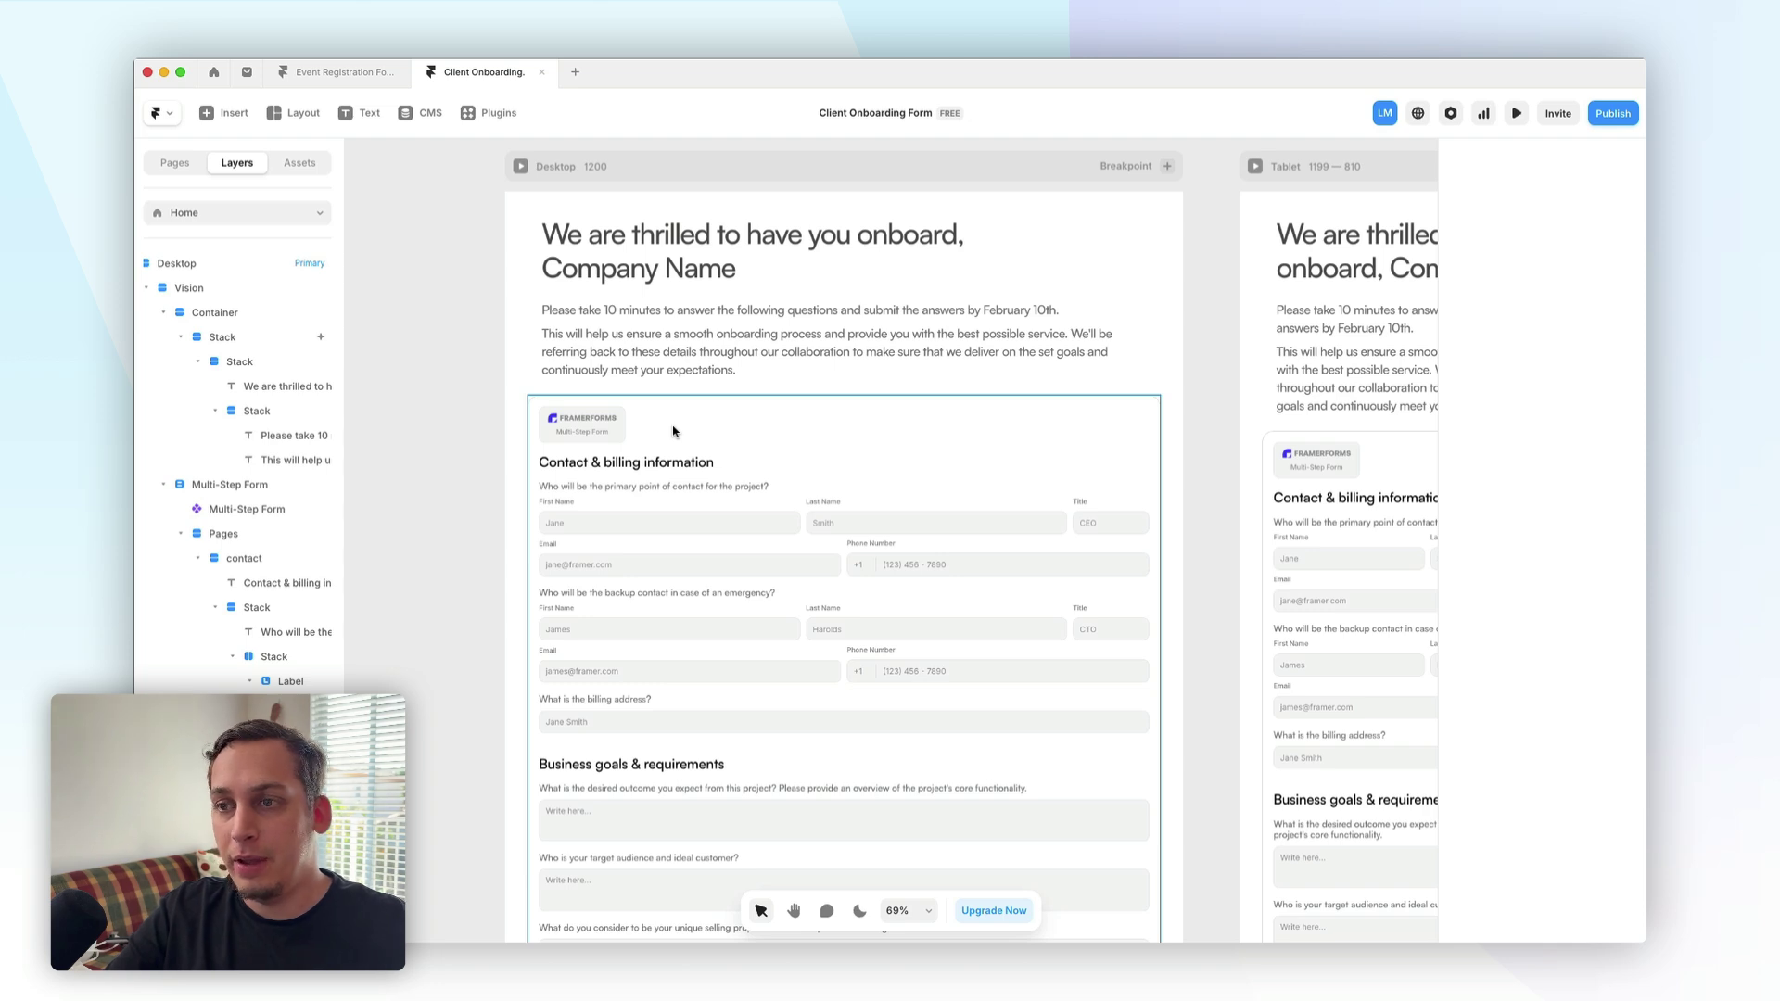
left_click(674, 431)
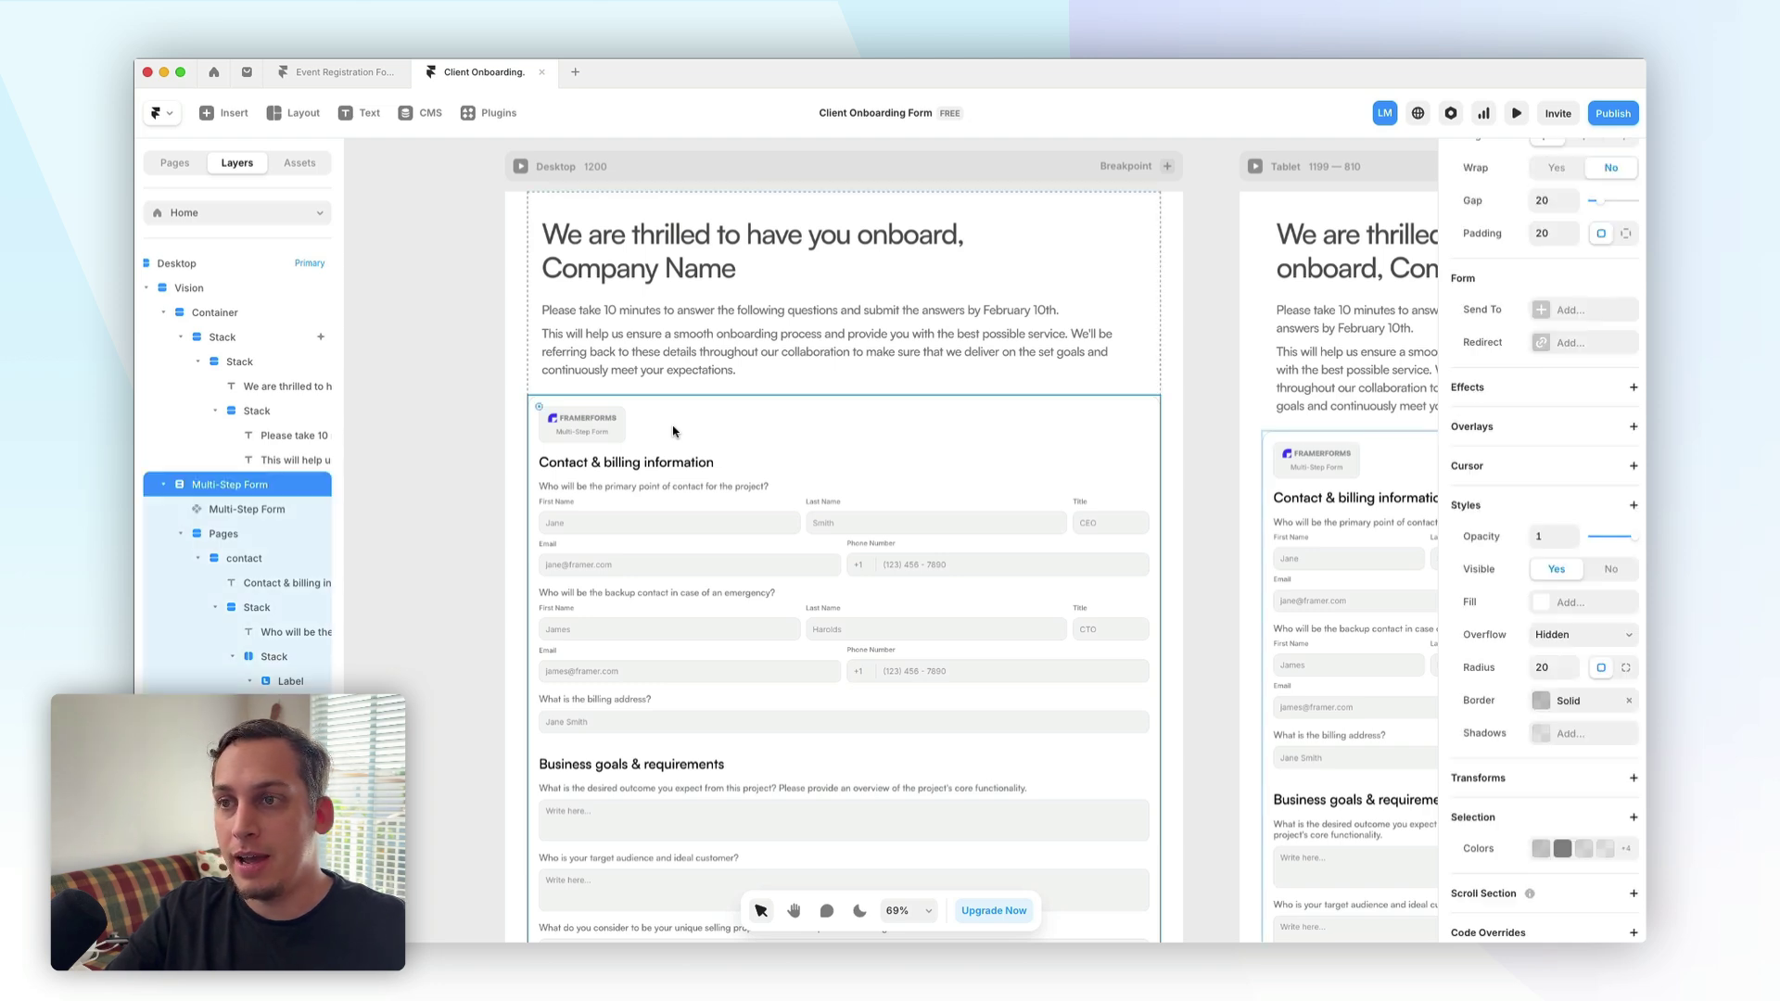
left_click(165, 491)
scroll(927, 523, "down", 1)
scroll(1474, 621, "up", 5)
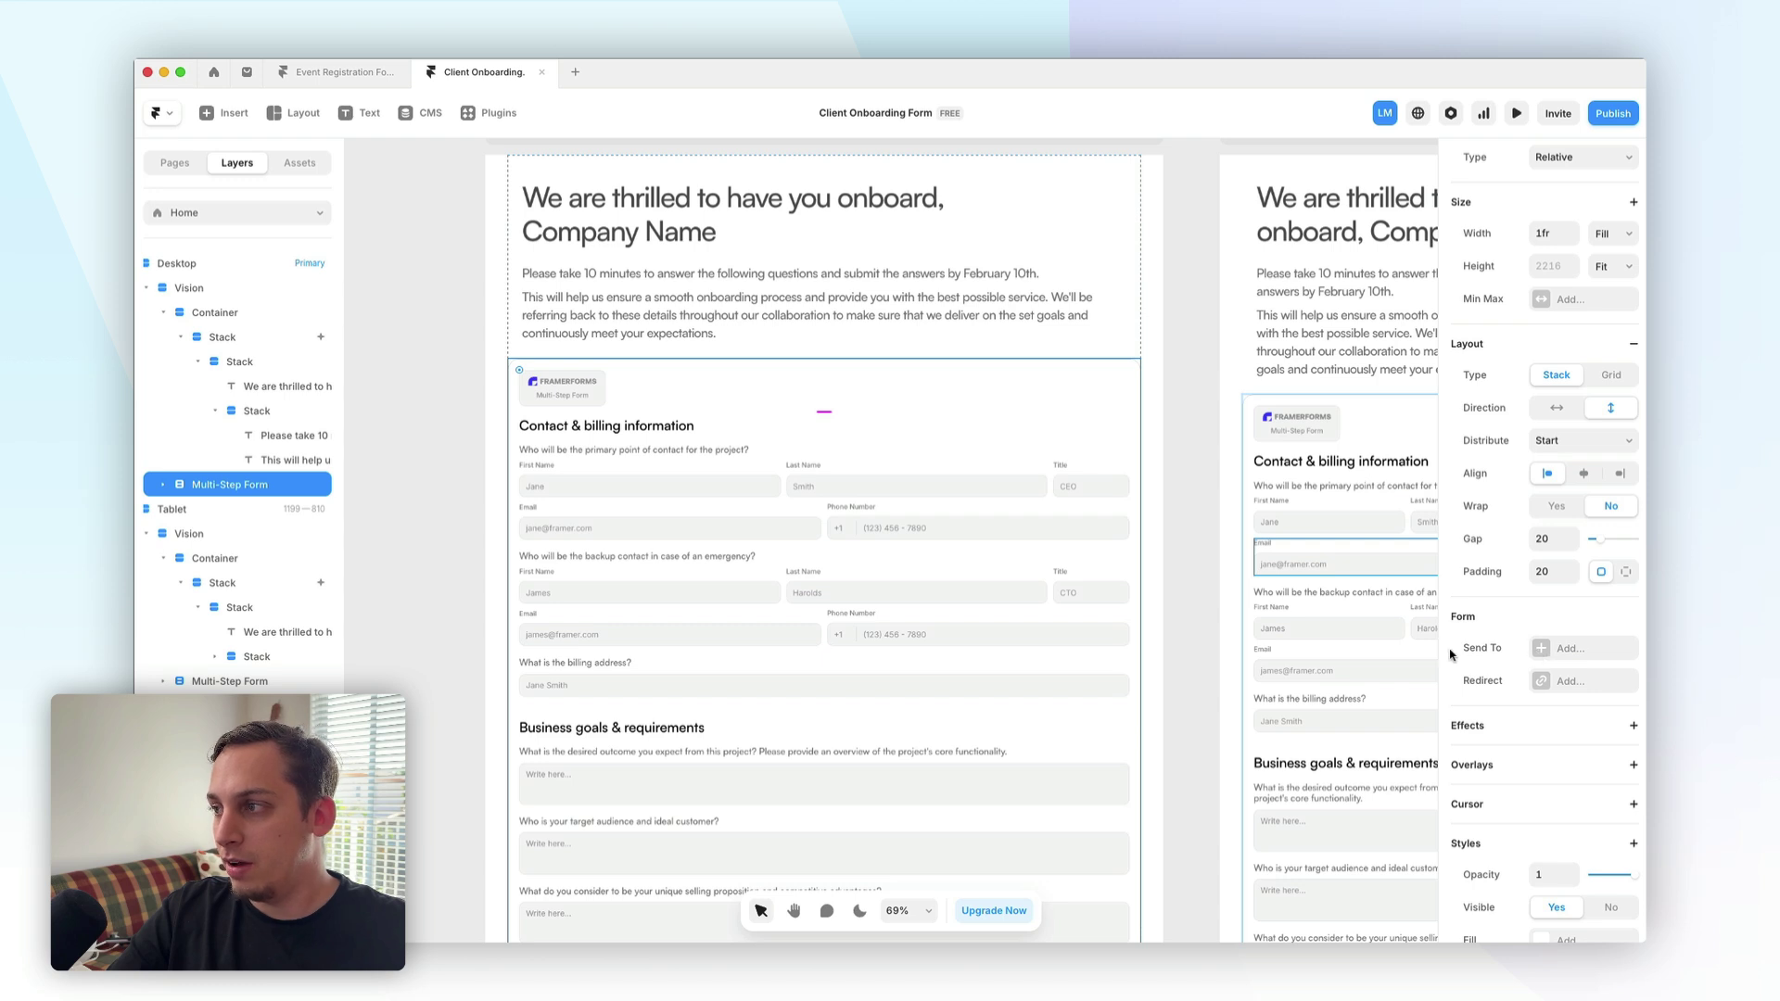
- Add a Google Sheets destination under Send To and create a new sheet named 'Cient Onboarding'
left_click(1542, 649)
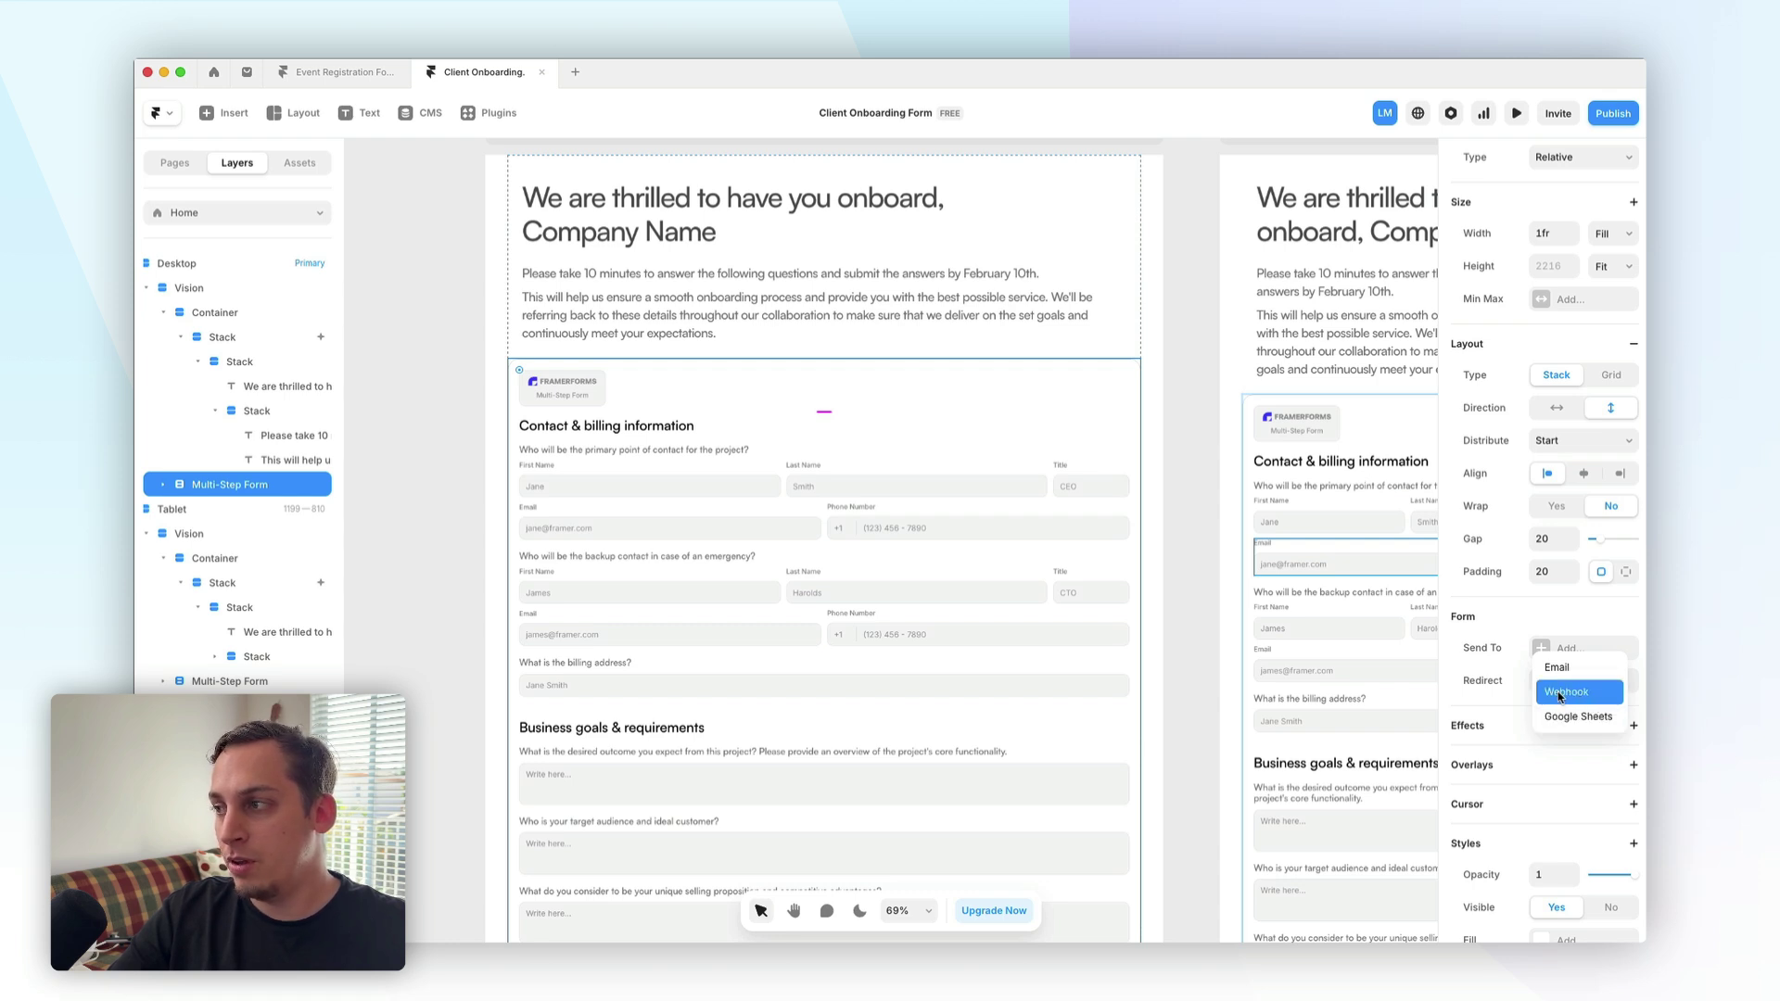
left_click(1539, 650)
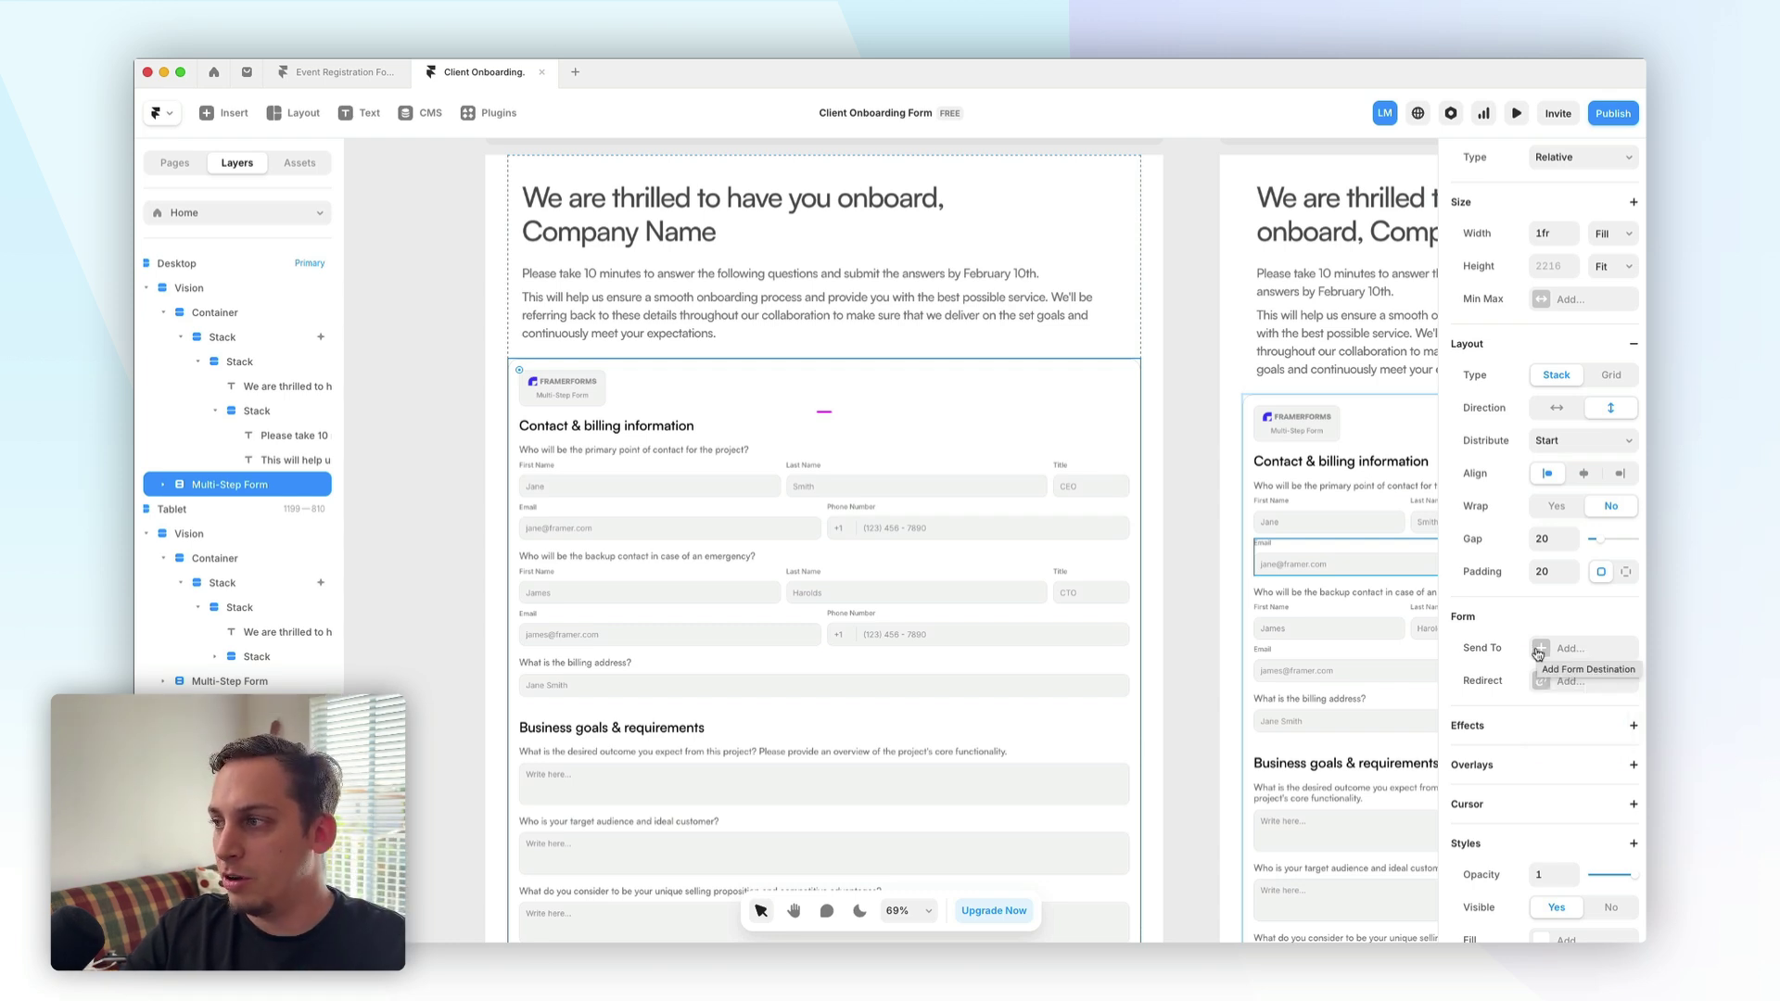
left_click(1539, 651)
left_click(1561, 719)
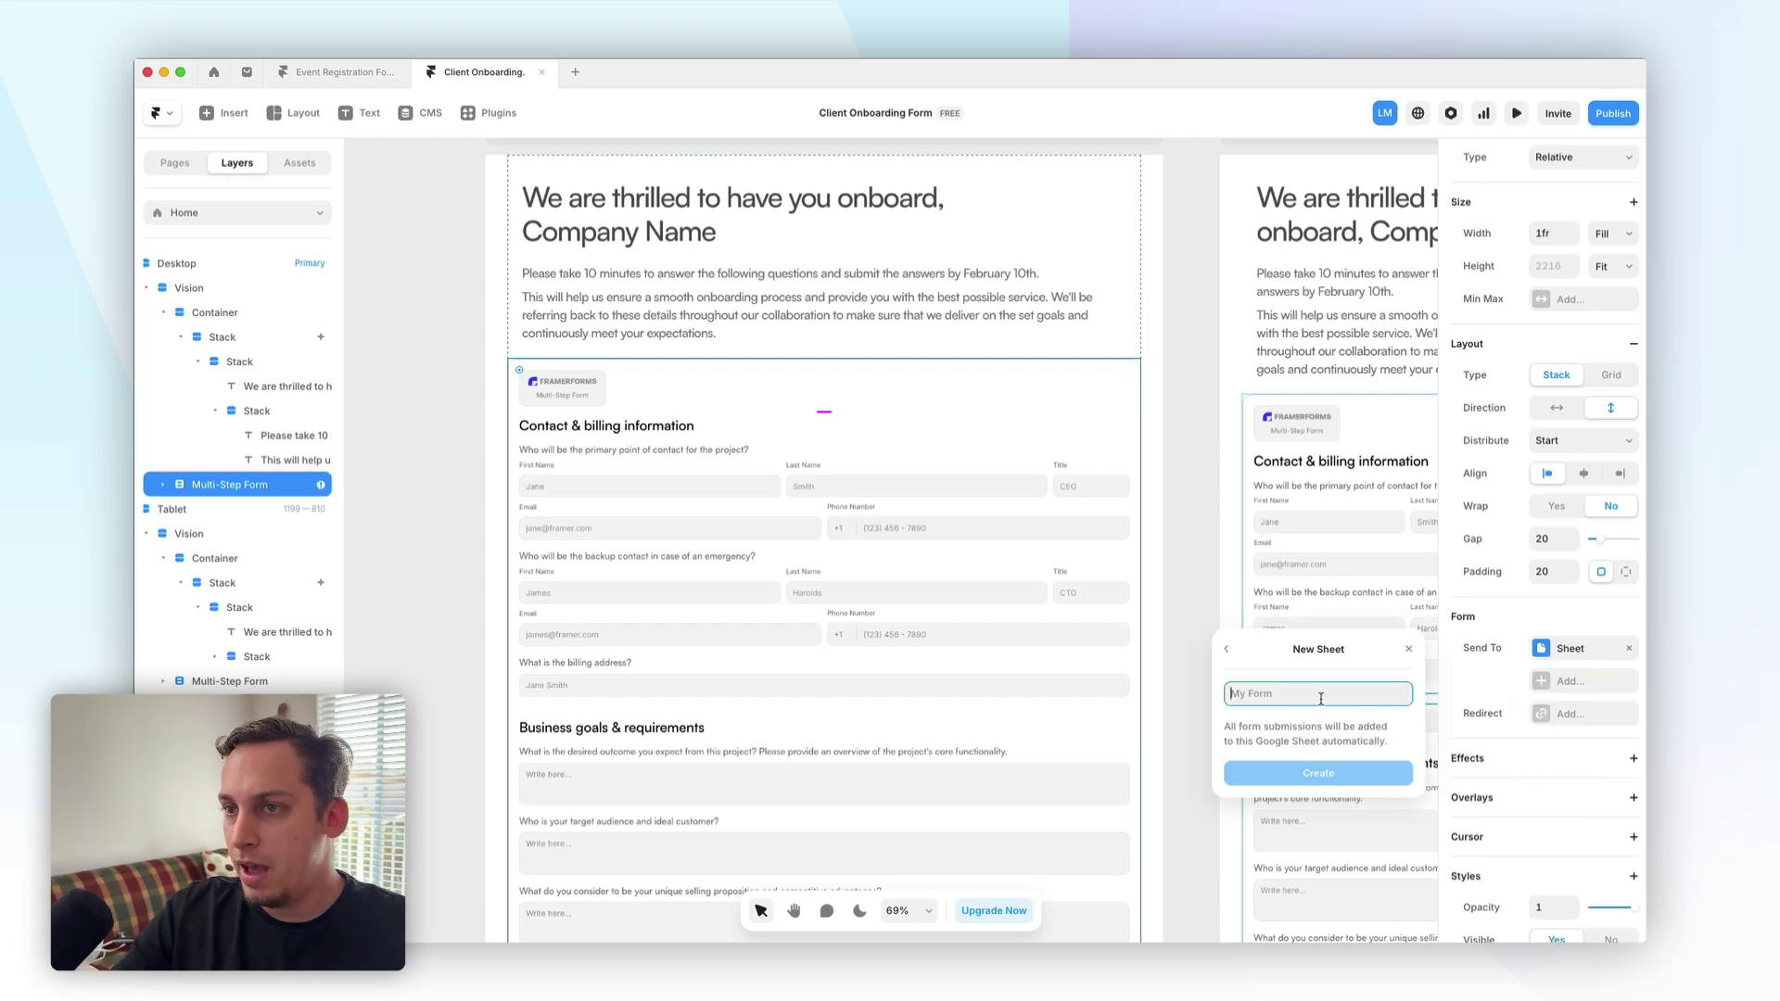
type("C")
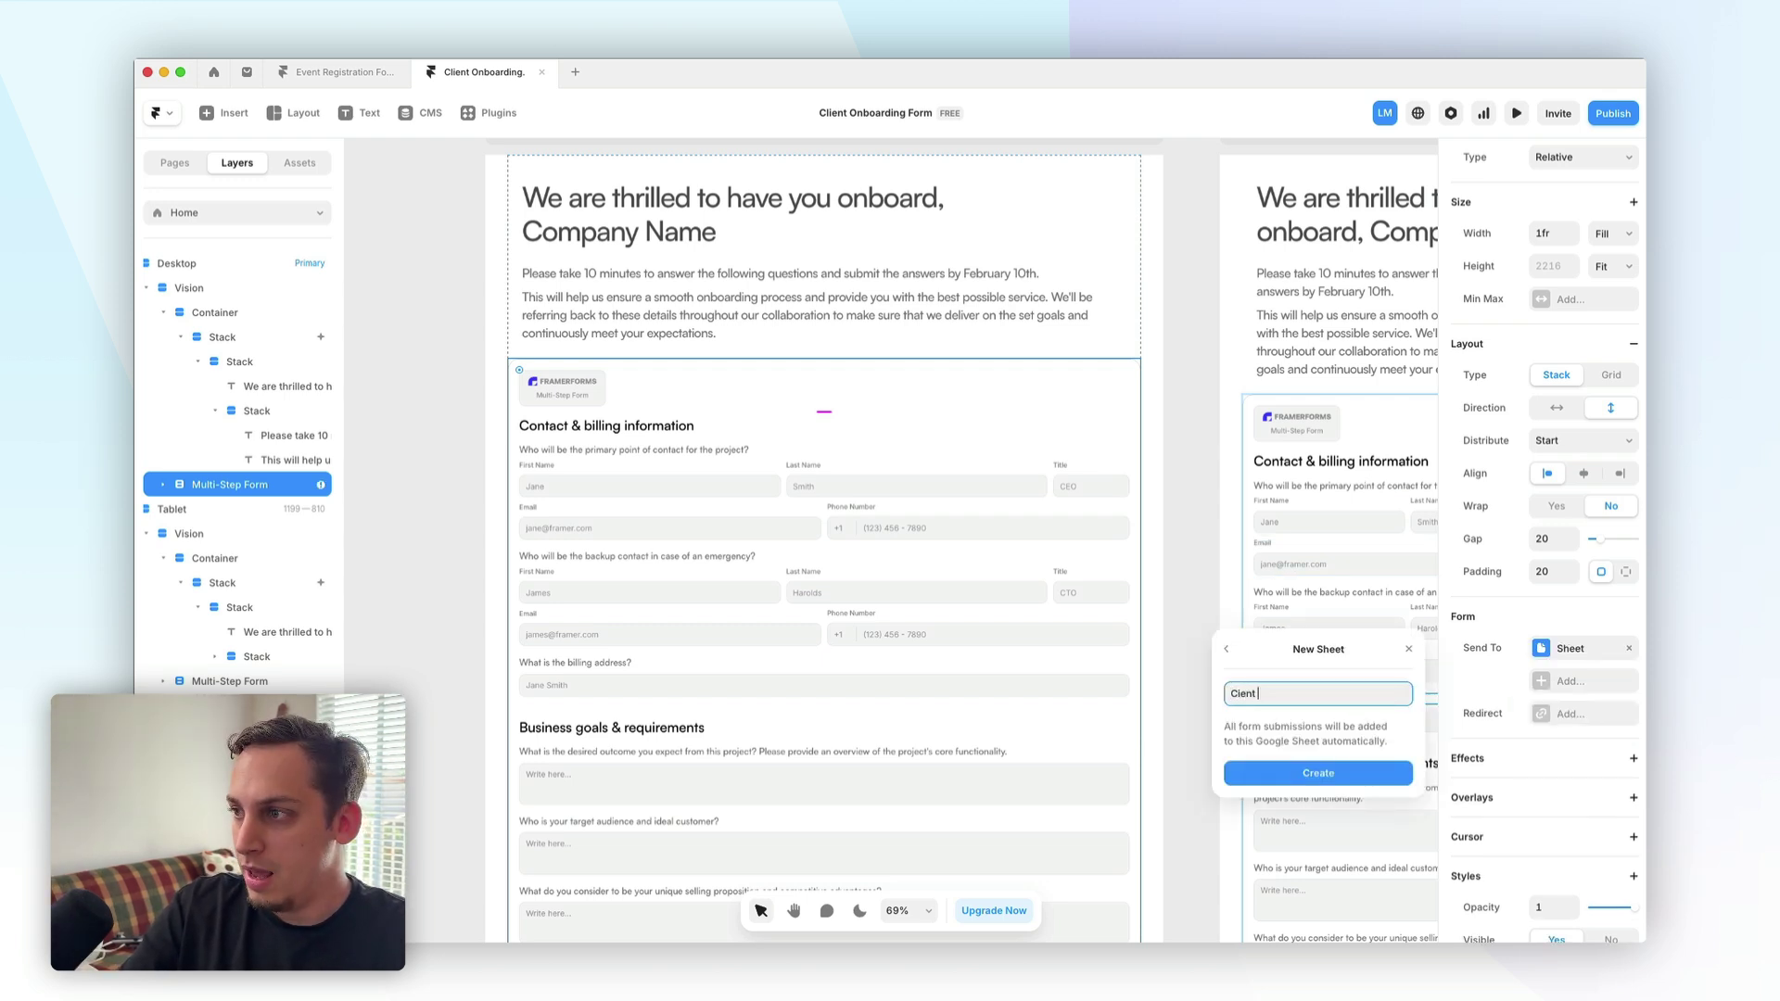
type("ient Onboarding")
left_click(1304, 775)
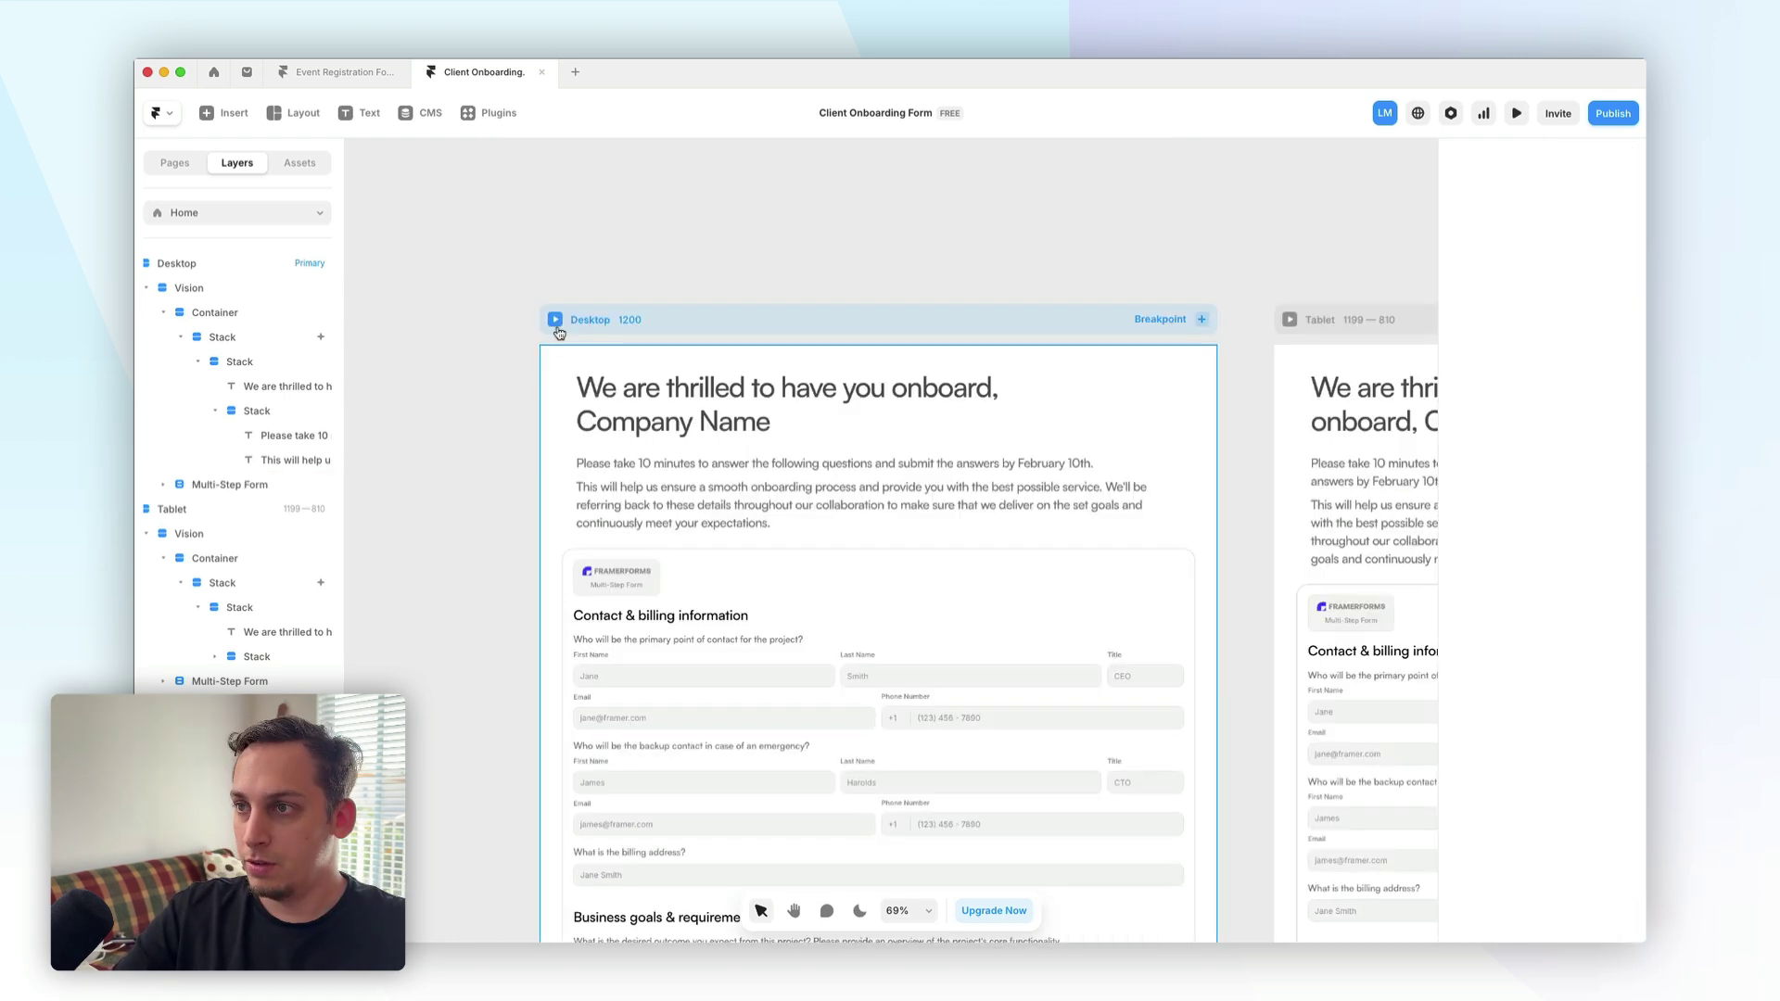
- Preview the Desktop breakpoint and submit the filled-in onboarding form to the Google Sheet
left_click(555, 319)
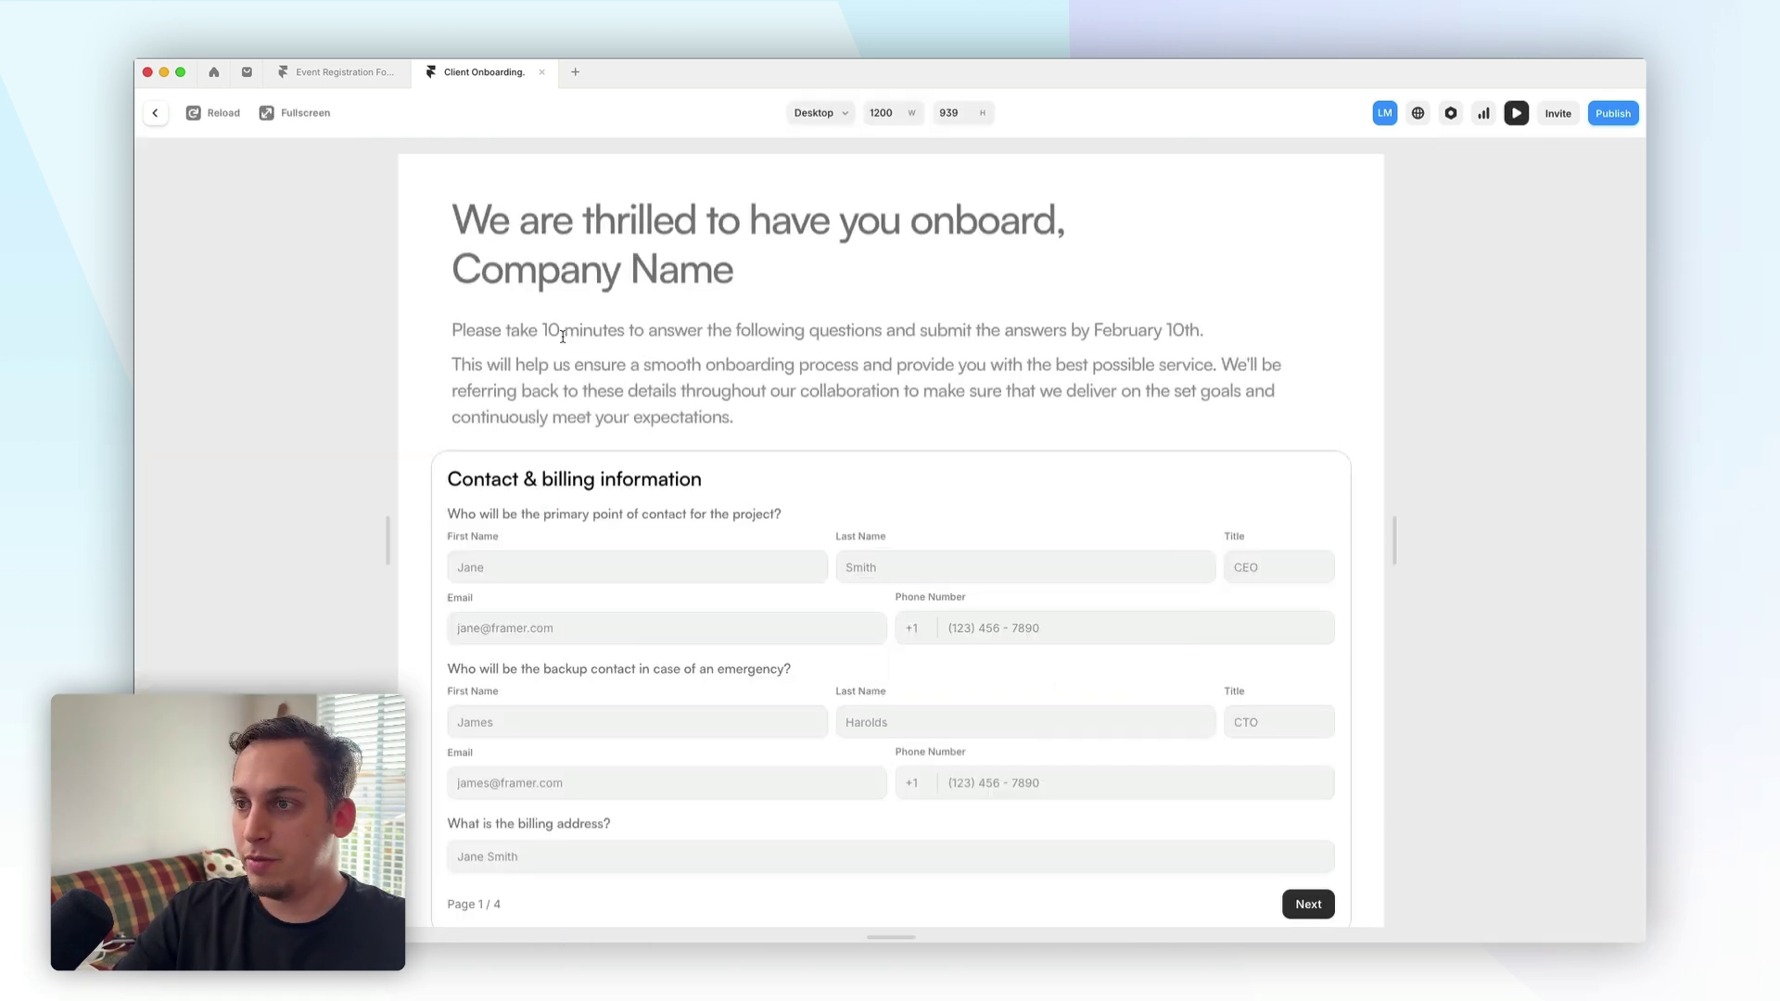
scroll(558, 511, "down", 2)
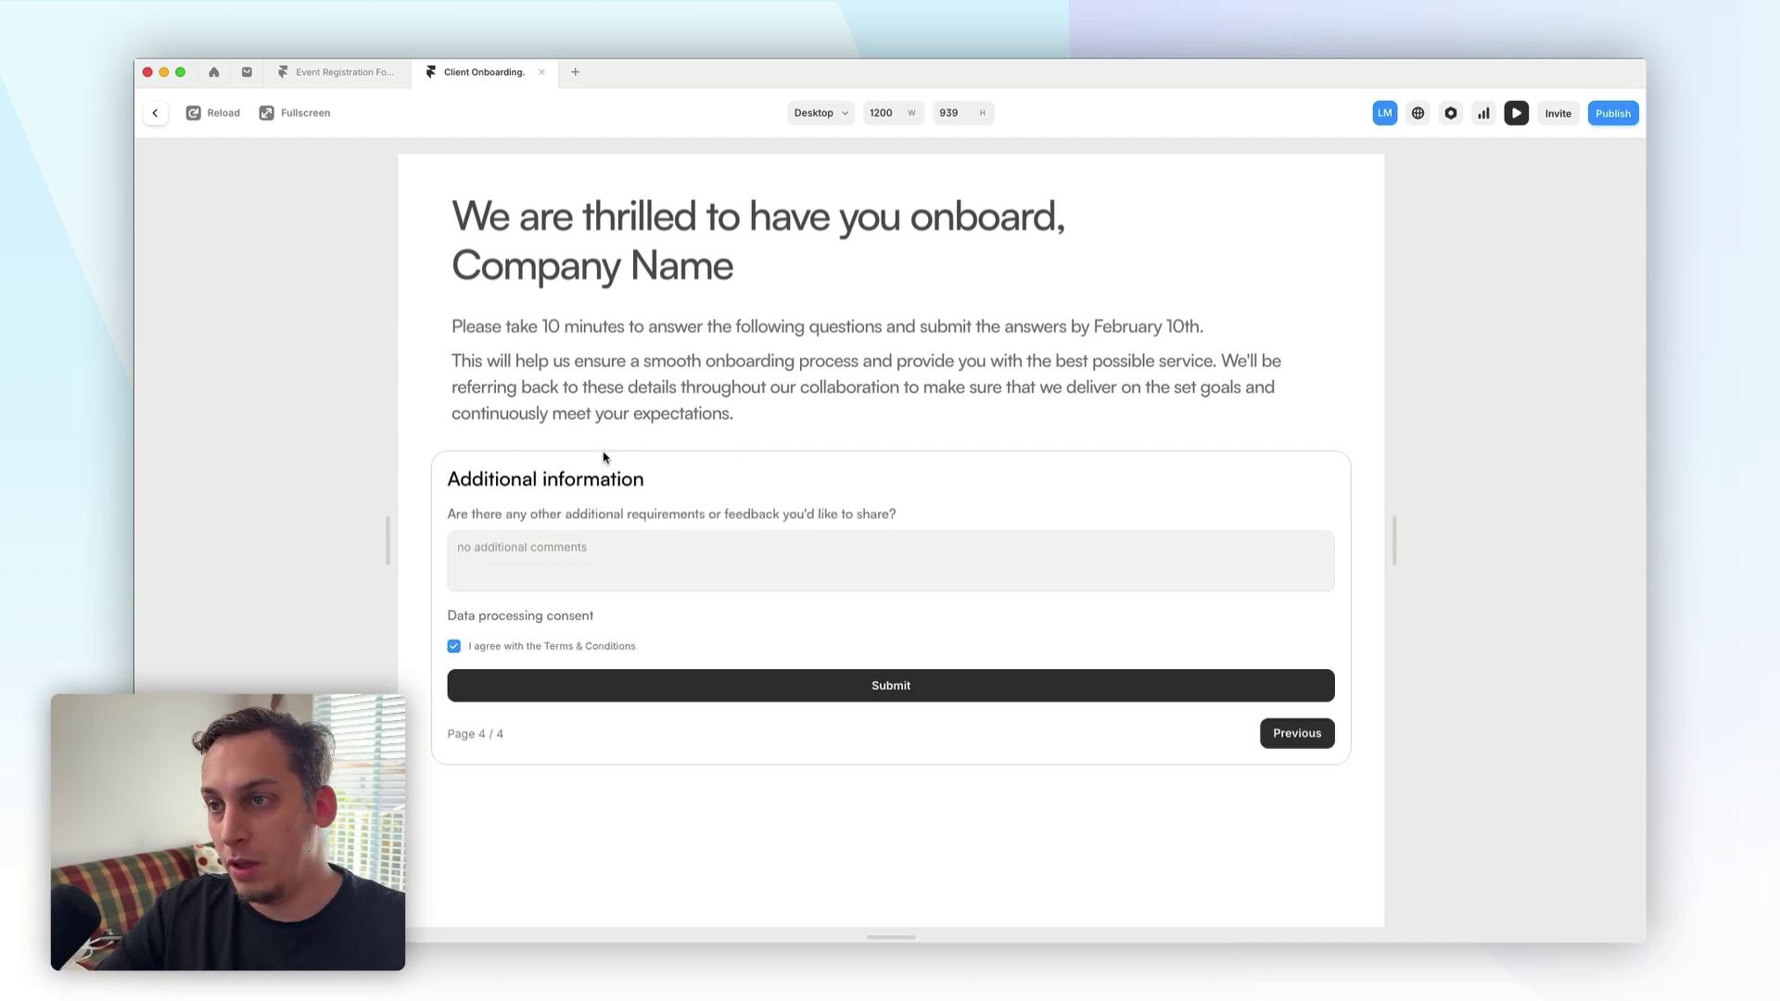
left_click(890, 687)
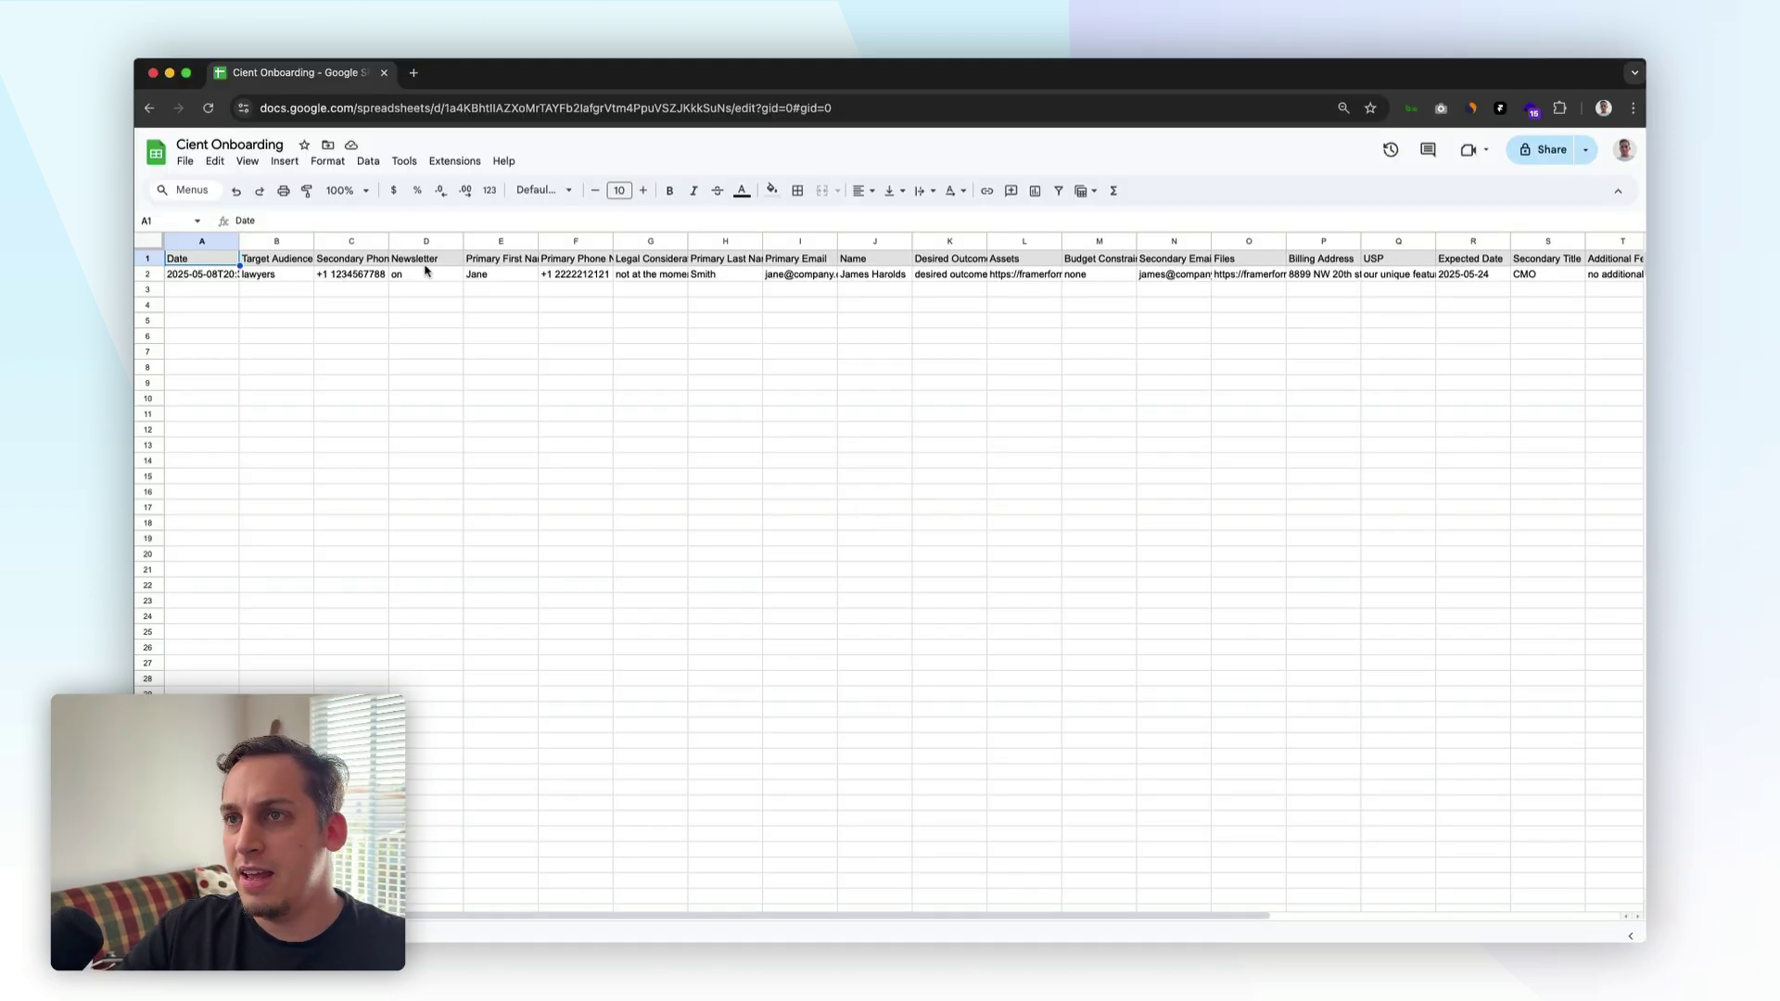
- Correct the spreadsheet title from 'Cient Onboarding' to 'Client Onboarding'
left_click(180, 144)
type("l")
key("Return")
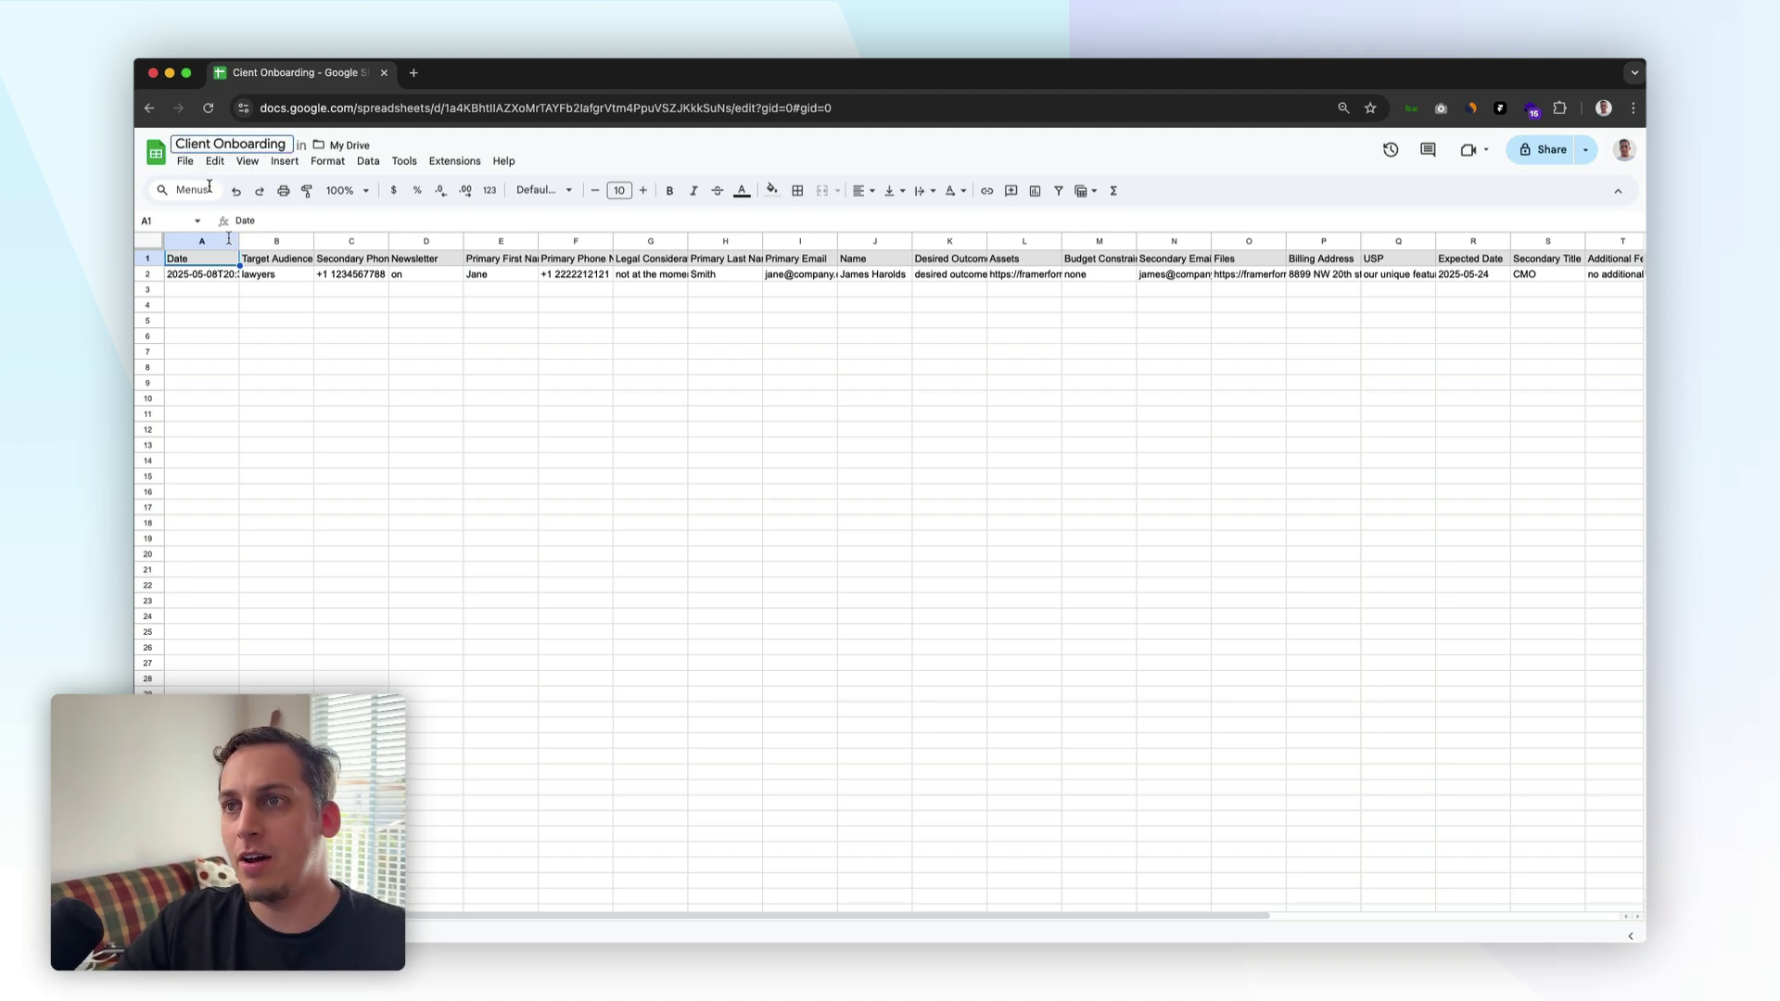
left_click(213, 295)
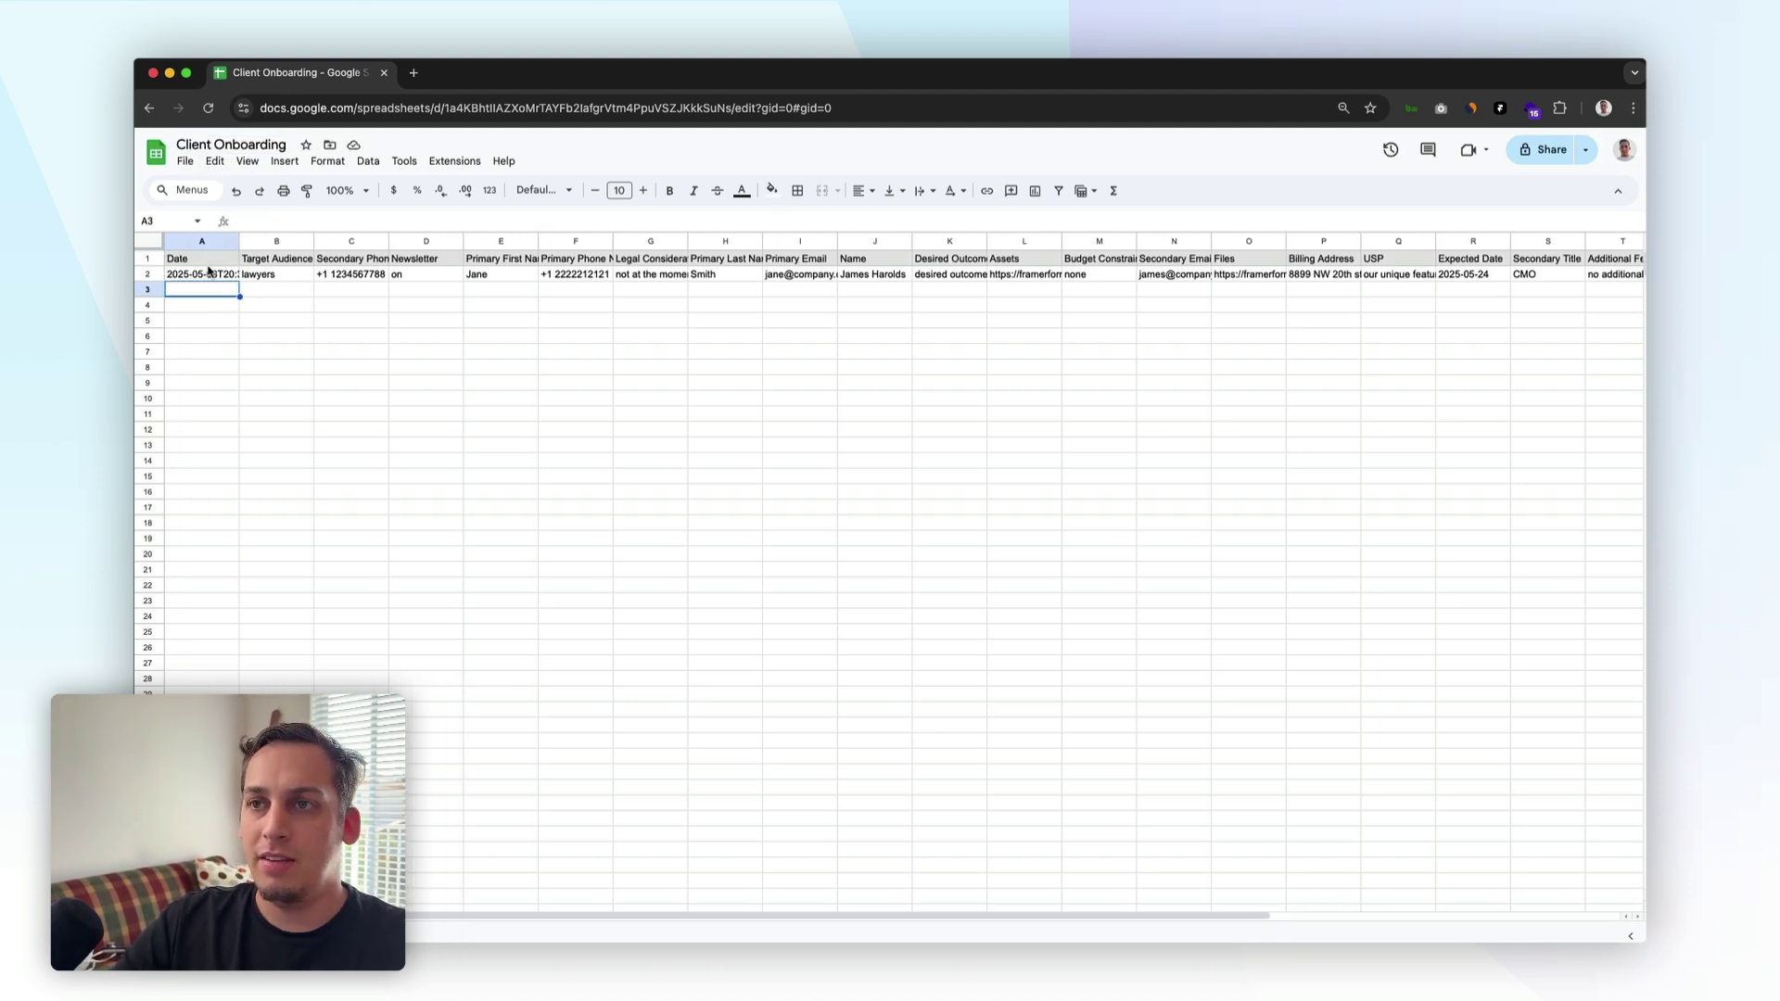
- Widen column E so Primary First Name shows fully, then return to Framer
scroll(274, 293, "right", 3)
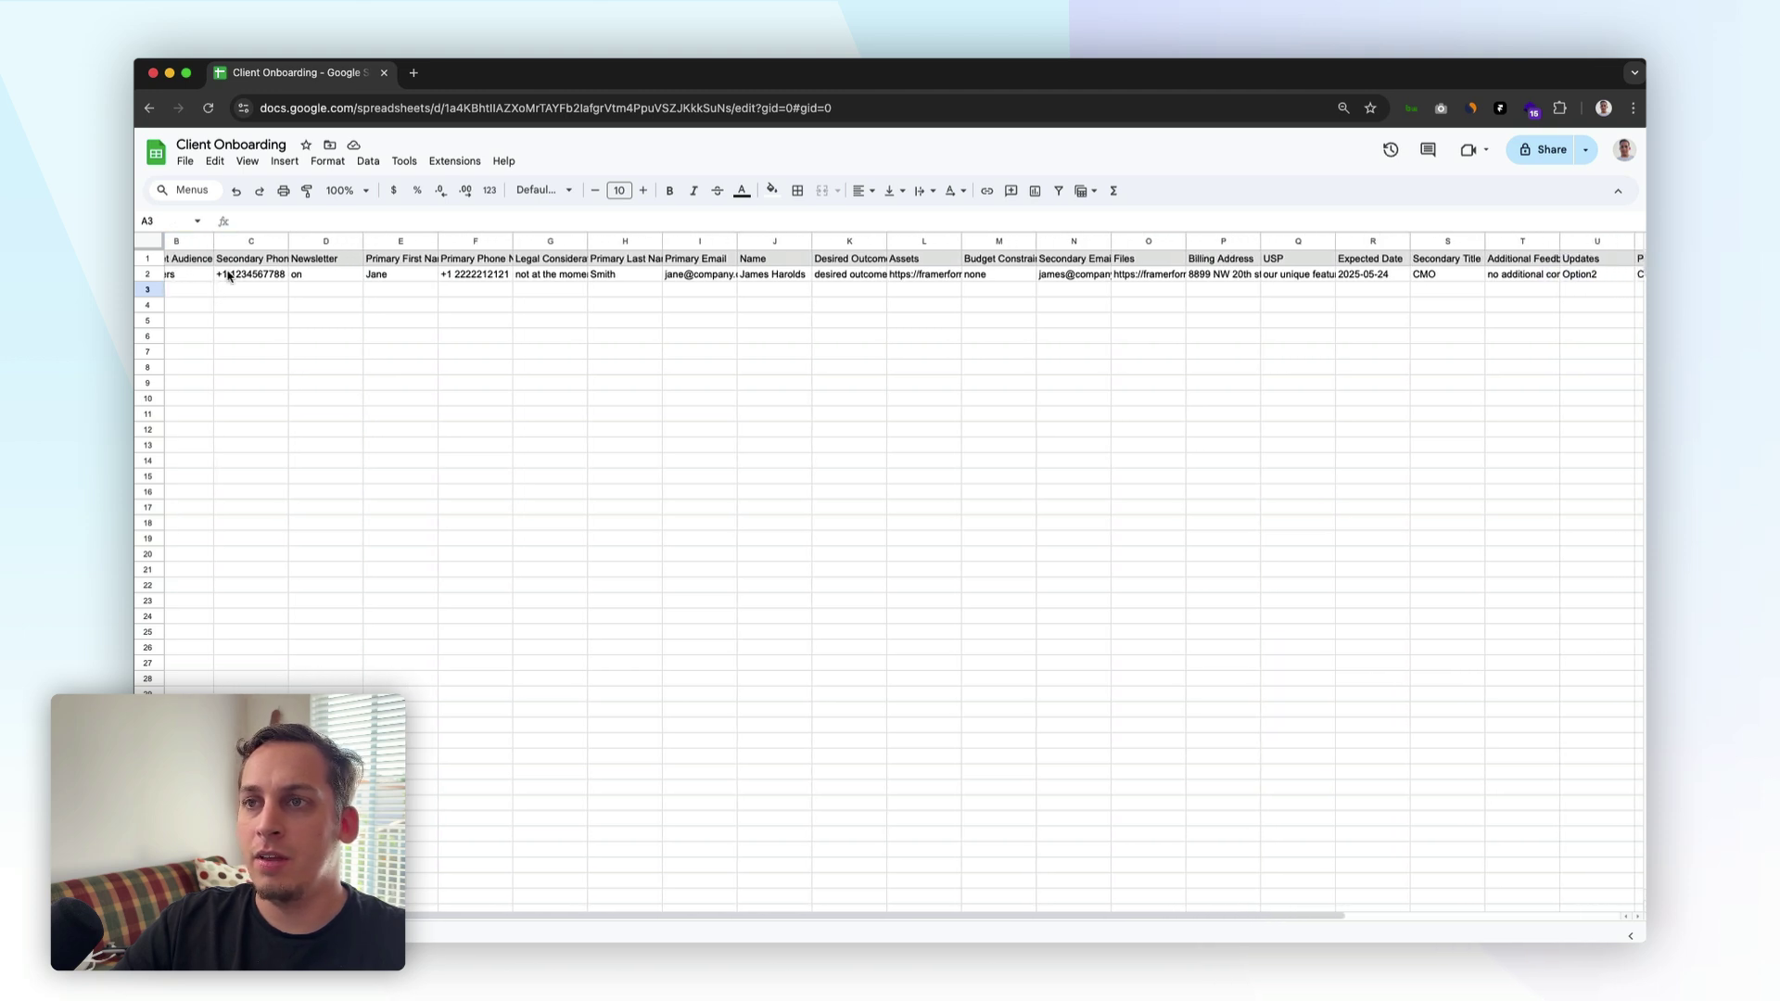
scroll(241, 275, "right", 2)
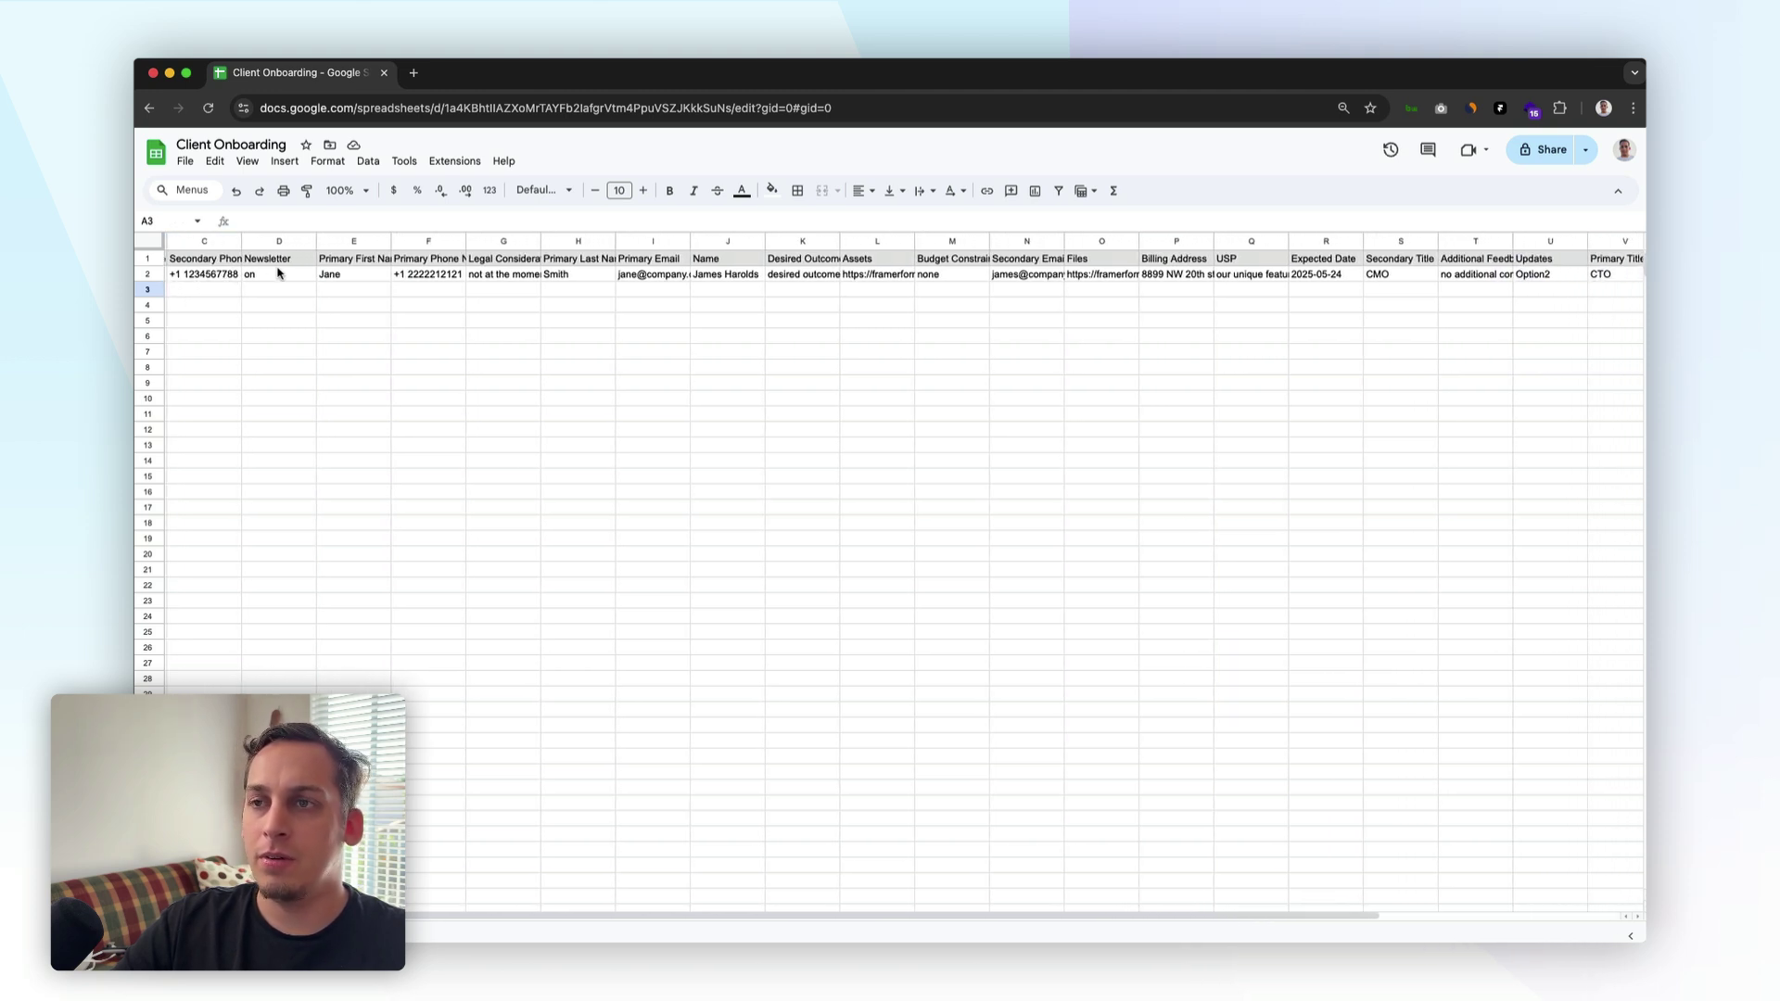
scroll(287, 269, "right", 2)
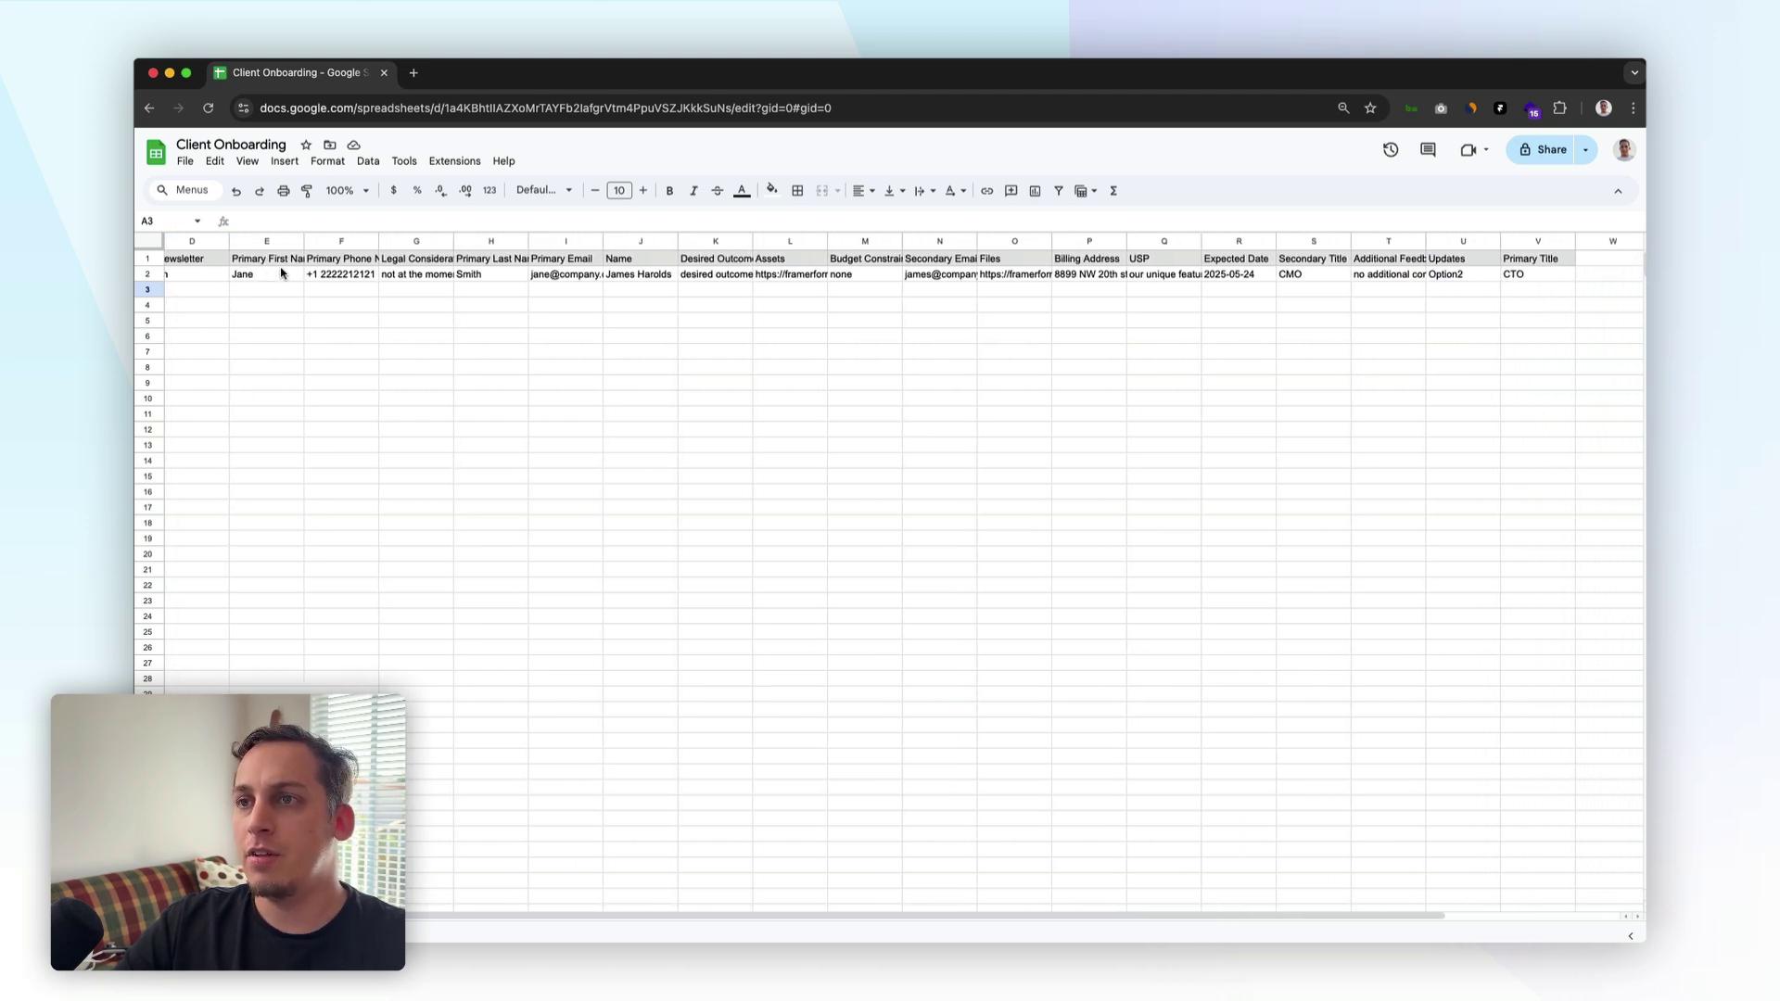
left_click_drag(305, 241, 565, 241)
scroll(371, 278, "right", 1)
scroll(846, 250, "right", 5)
scroll(1040, 276, "left", 3)
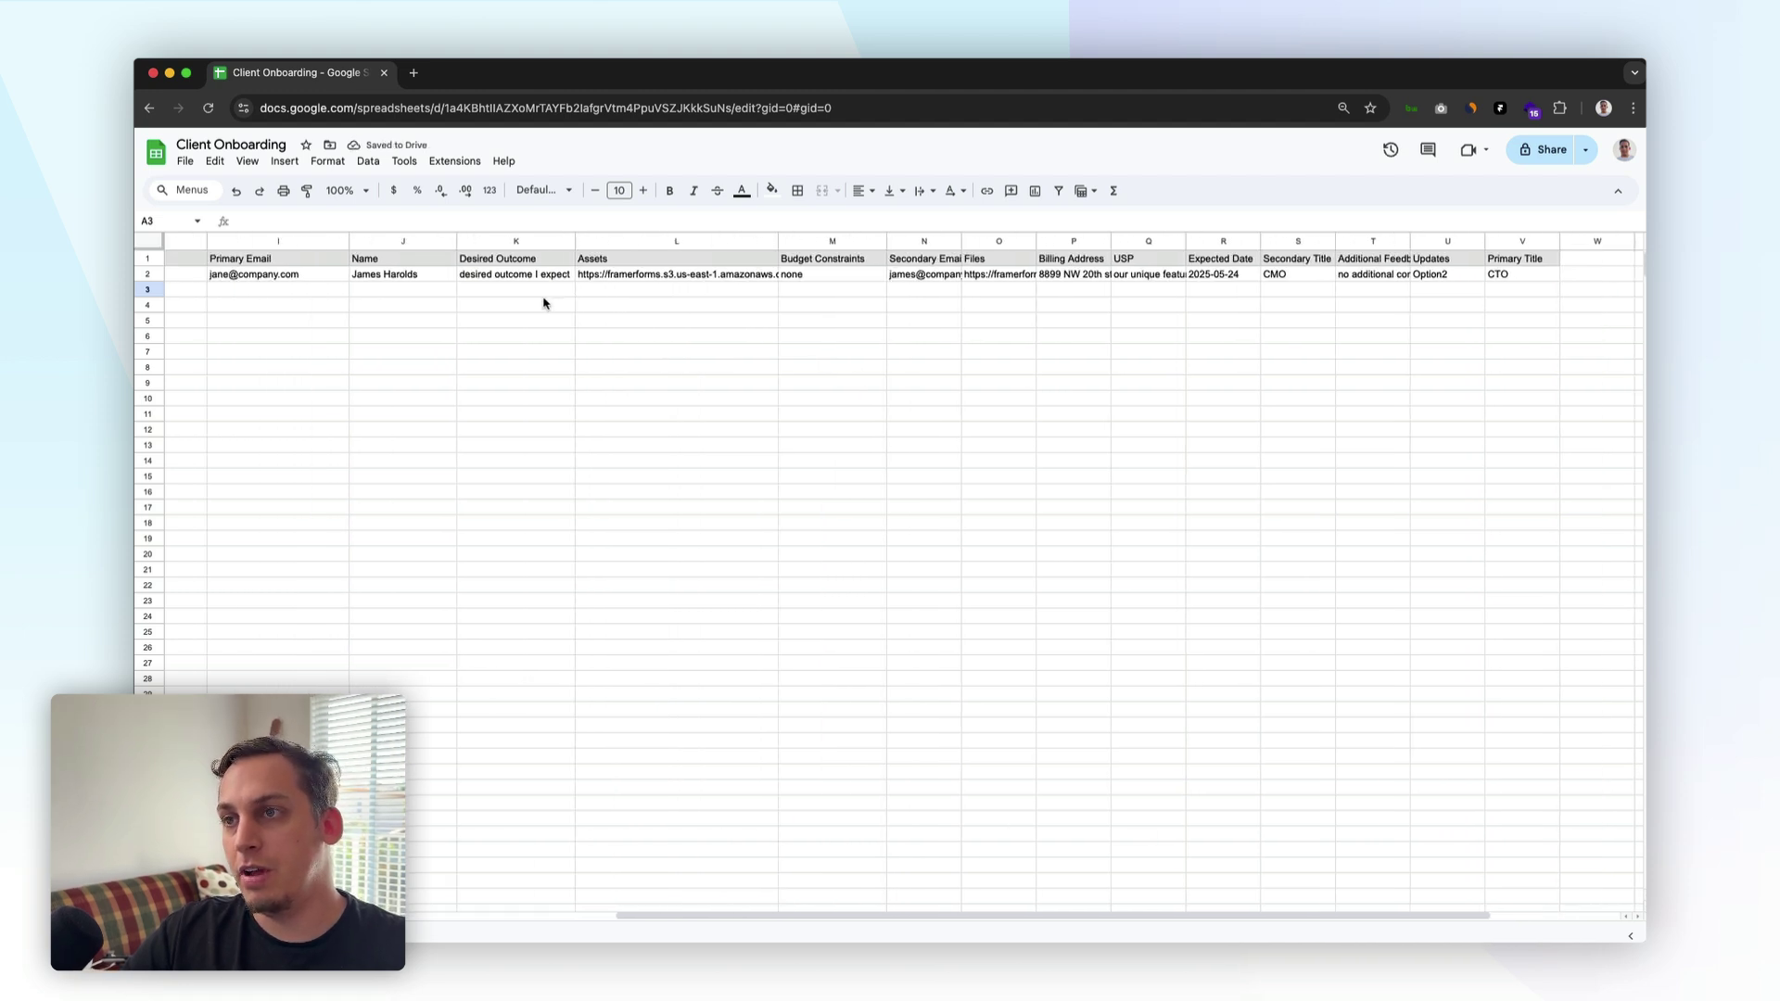
scroll(1040, 276, "left", 3)
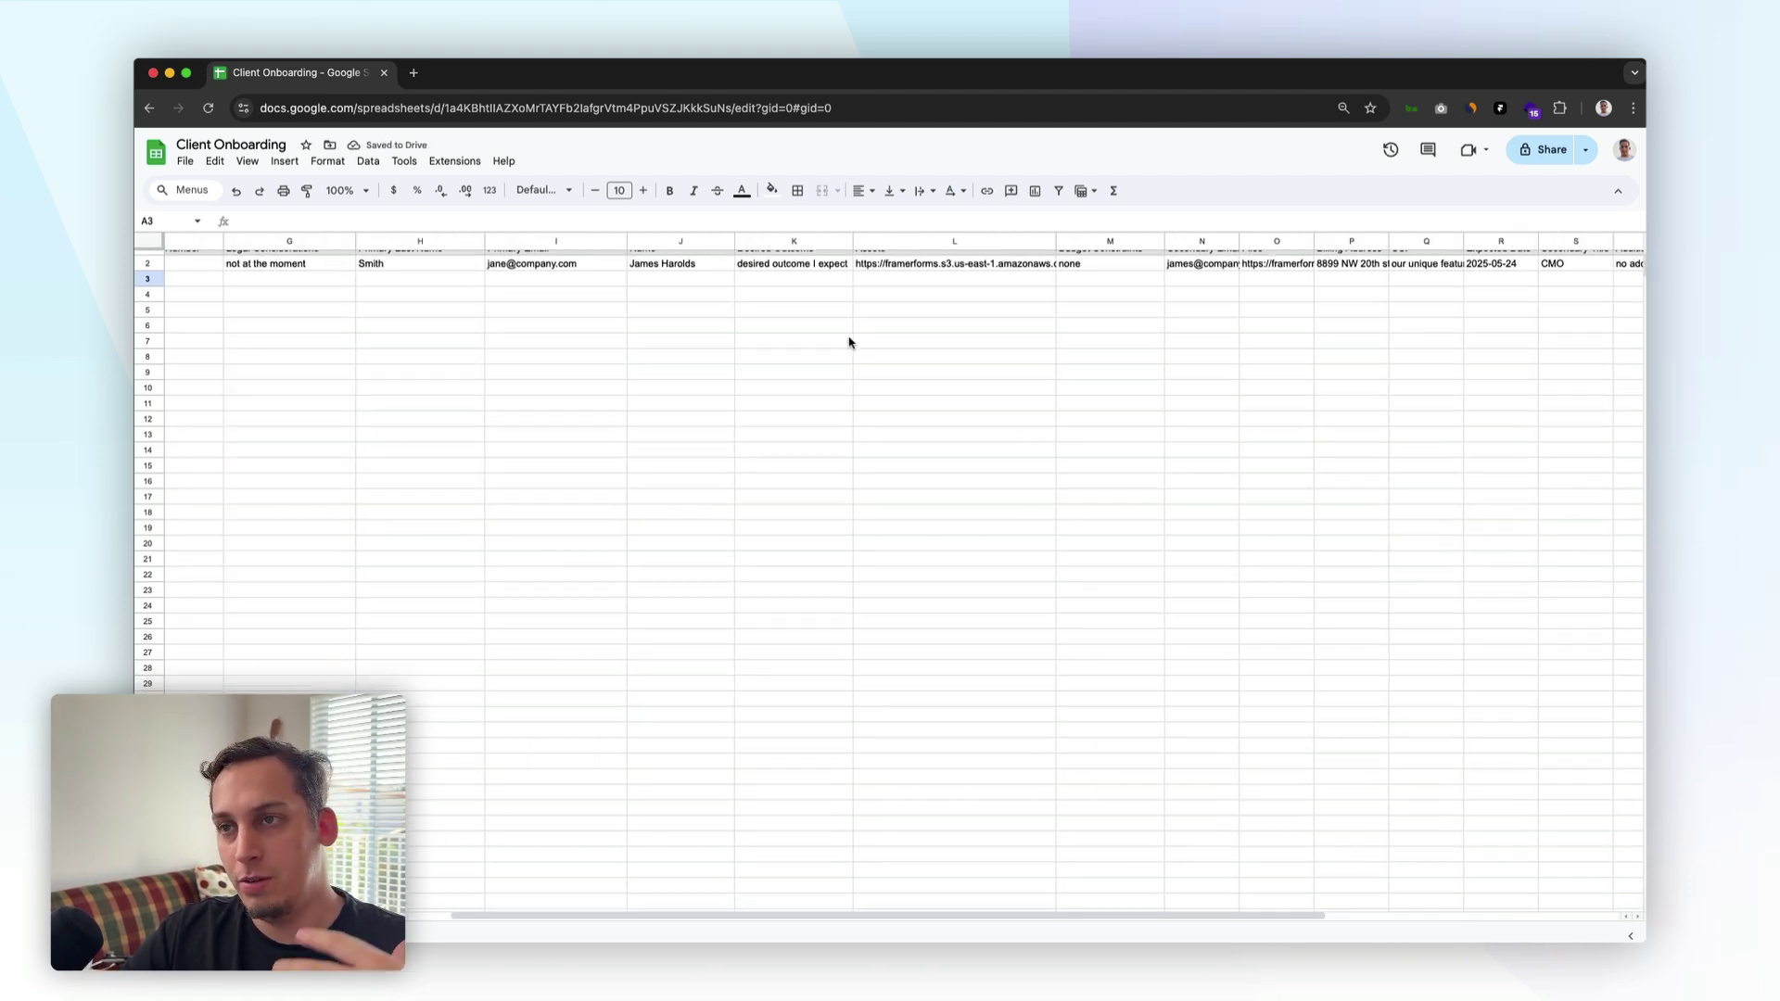
scroll(849, 342, "down", 1)
scroll(849, 342, "up", 1)
scroll(791, 322, "left", 3)
key("super+Tab")
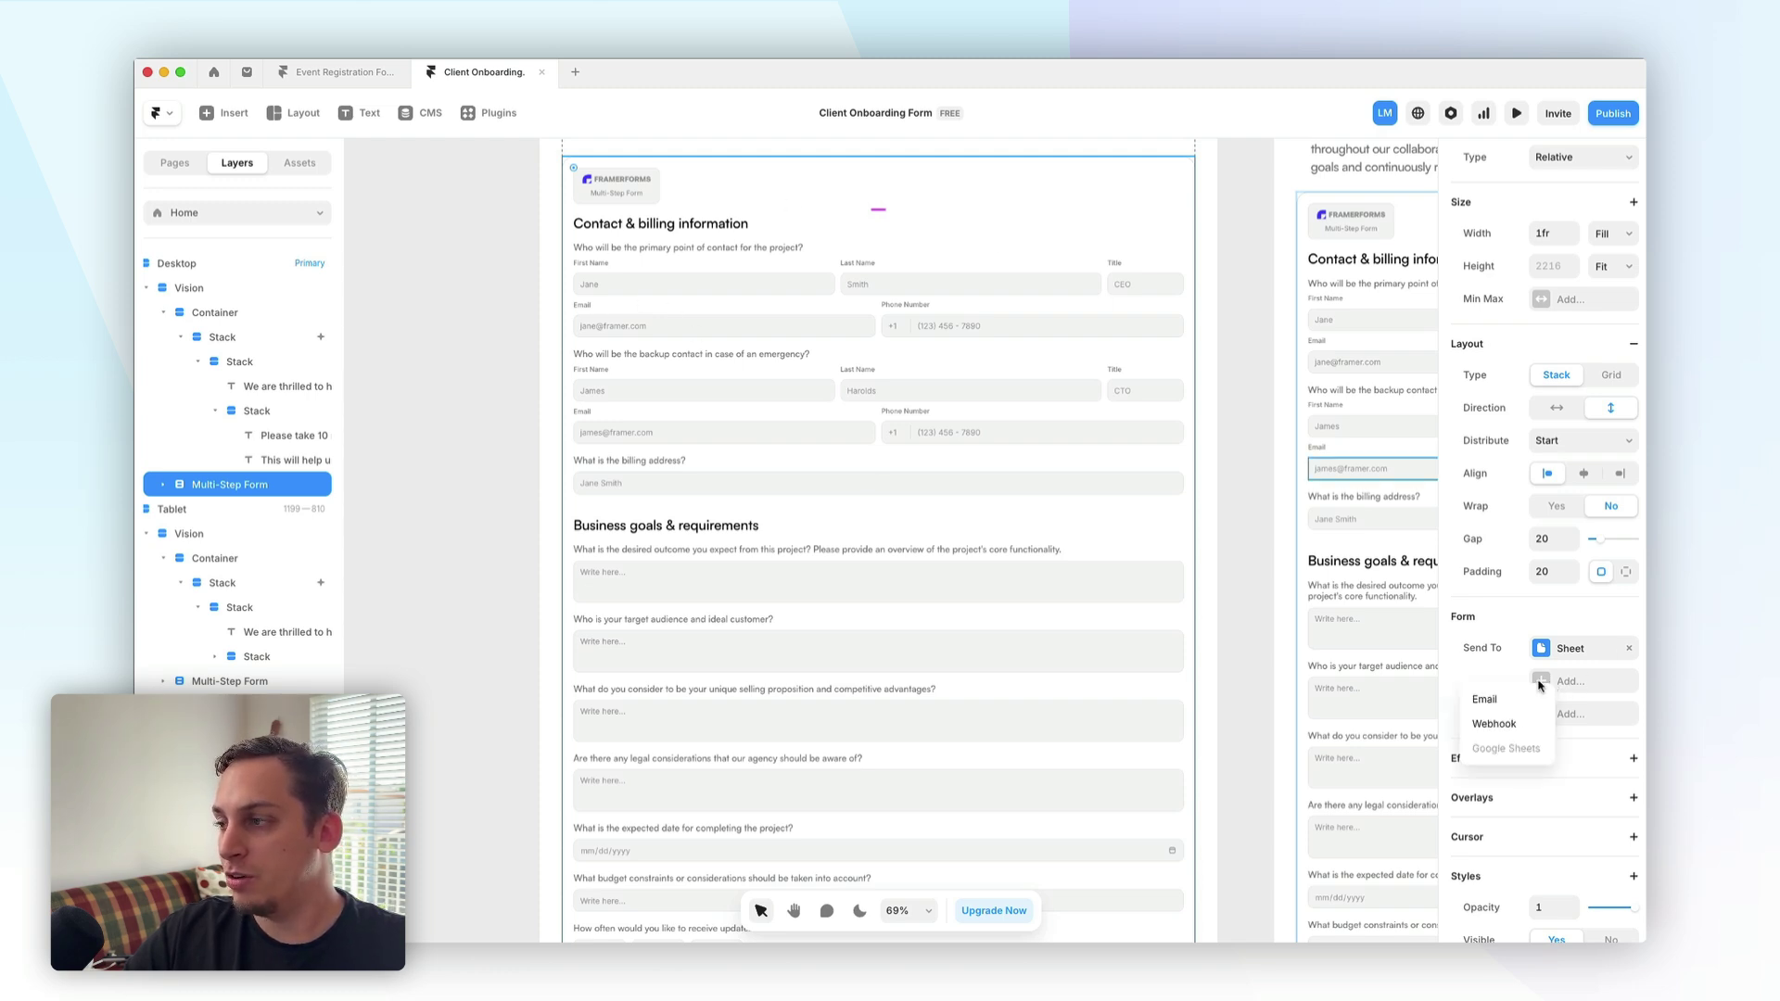
- Add a Webhook as a second Send To destination alongside the Google Sheet
left_click(1490, 734)
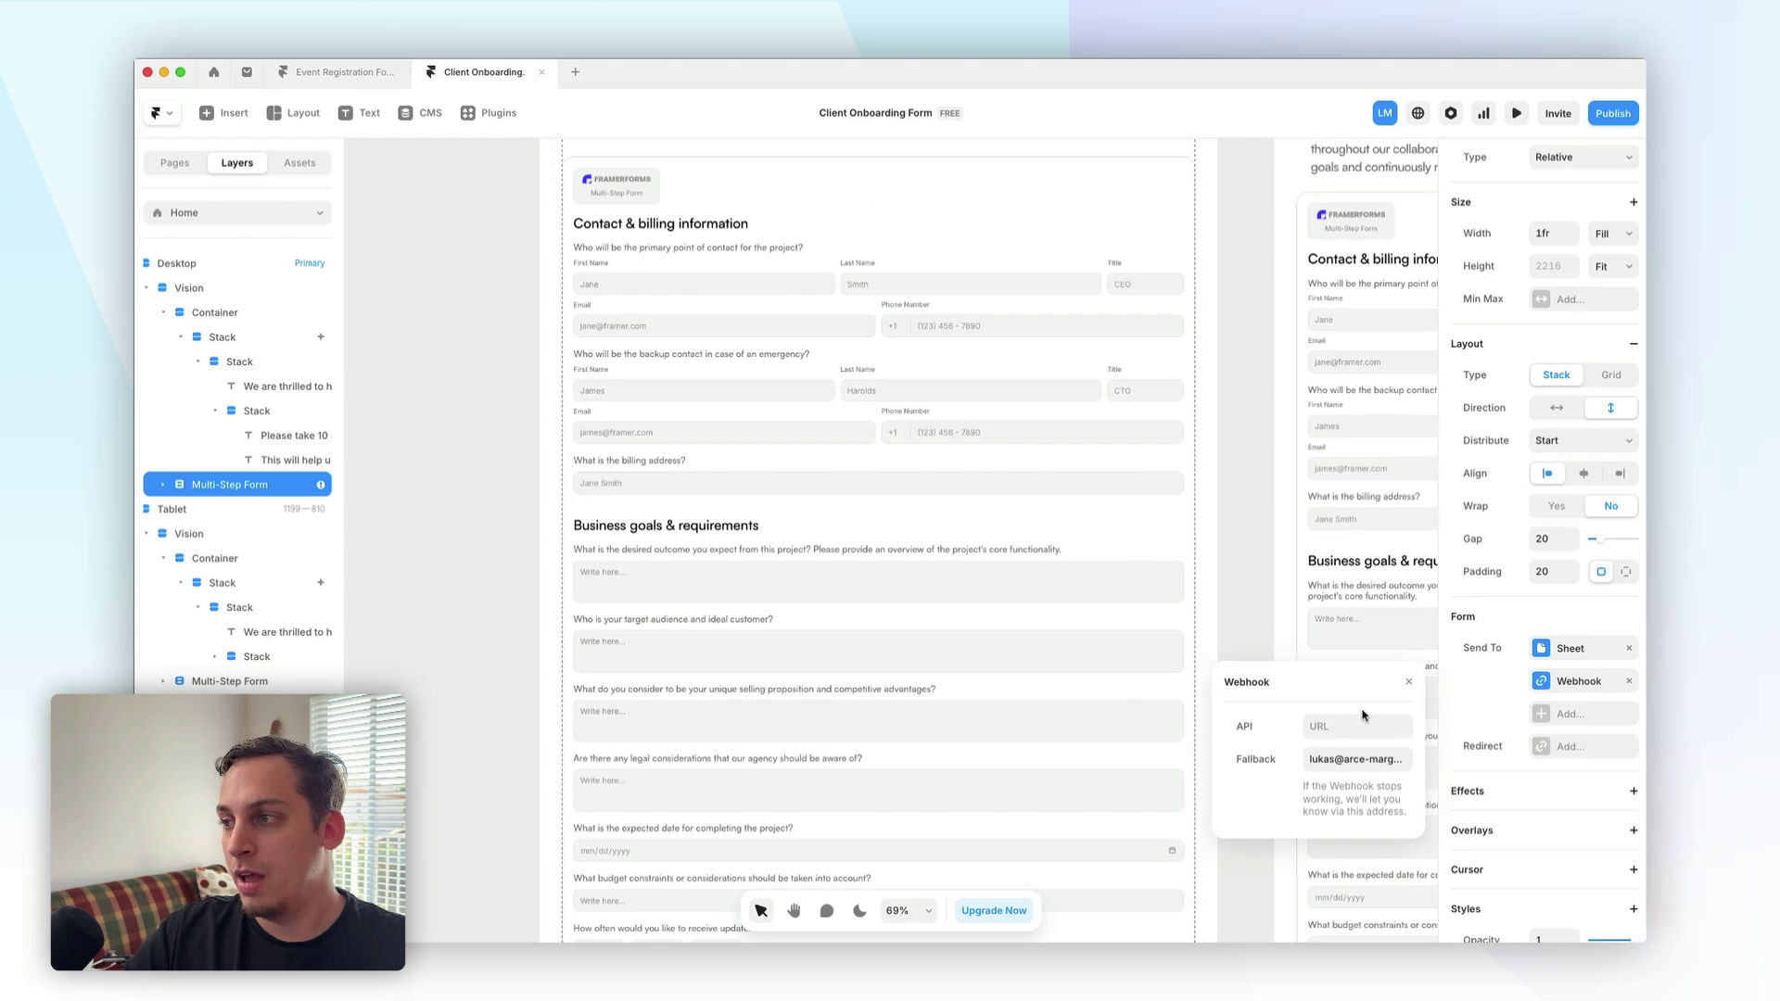